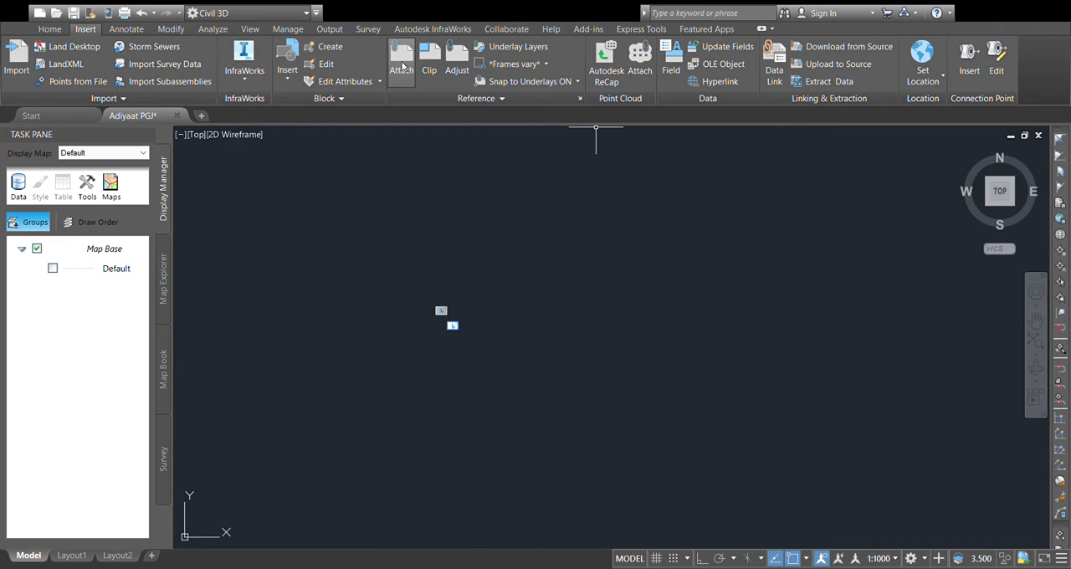
Step: Attach the scanned contour map image and place it in the empty drawing area east of the two existing images
{"action": "left_click", "coordinate": [402, 66]}
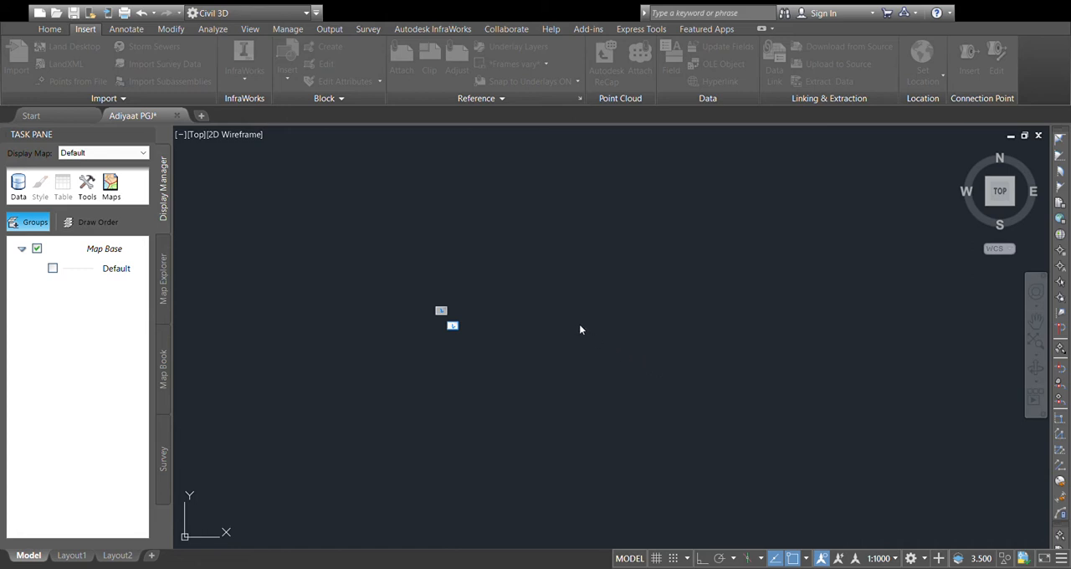
{"action": "left_click", "coordinate": [561, 399]}
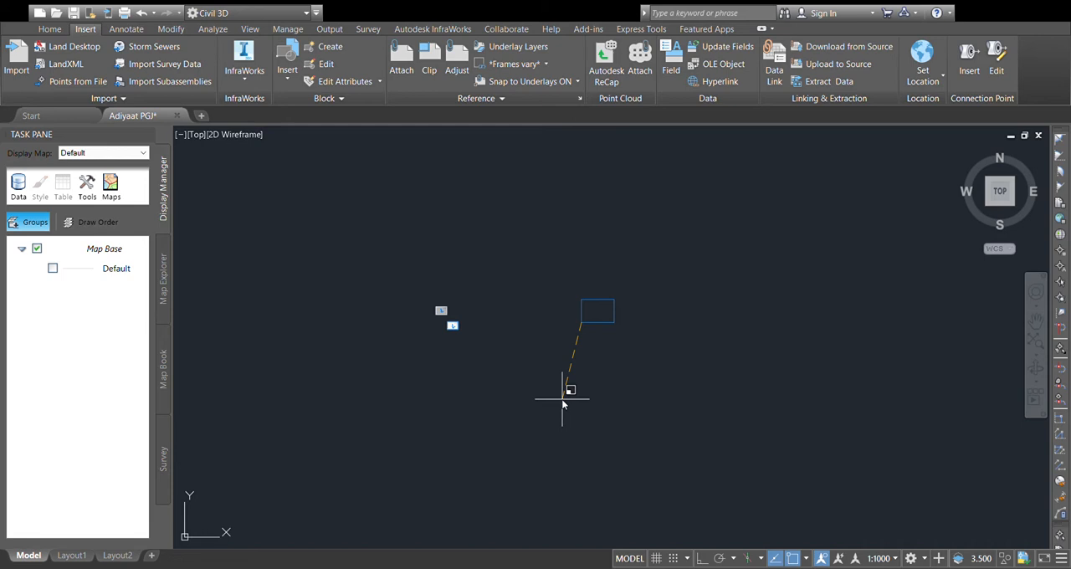
{"action": "left_click", "coordinate": [562, 399]}
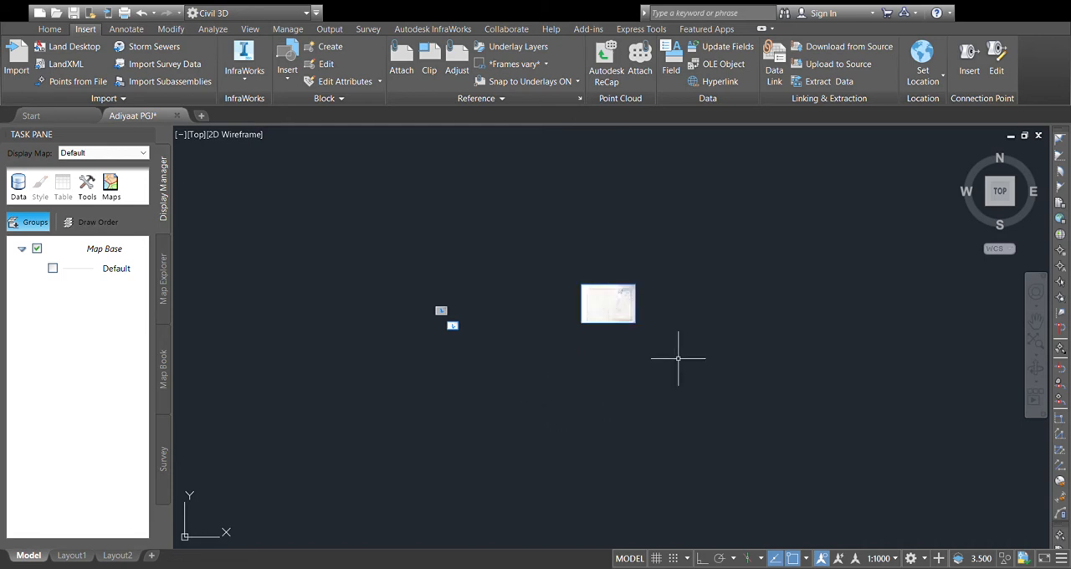
{"action": "scroll", "coordinate": [617, 308], "scroll_direction": "up", "scroll_amount": 5}
{"action": "scroll", "coordinate": [621, 301], "scroll_direction": "up", "scroll_amount": 2}
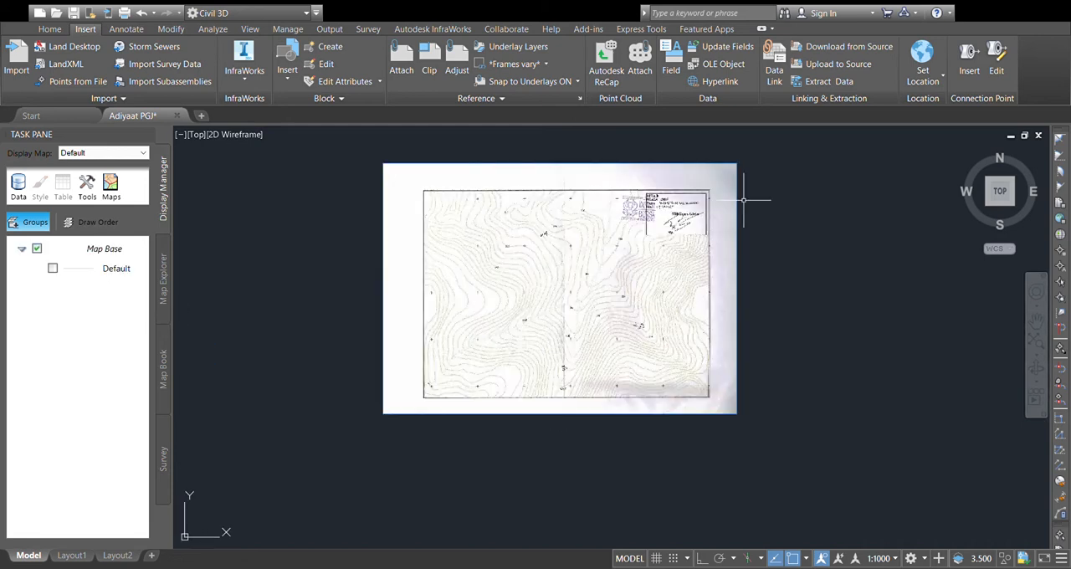
{"action": "left_click", "coordinate": [779, 151]}
{"action": "left_click", "coordinate": [713, 229]}
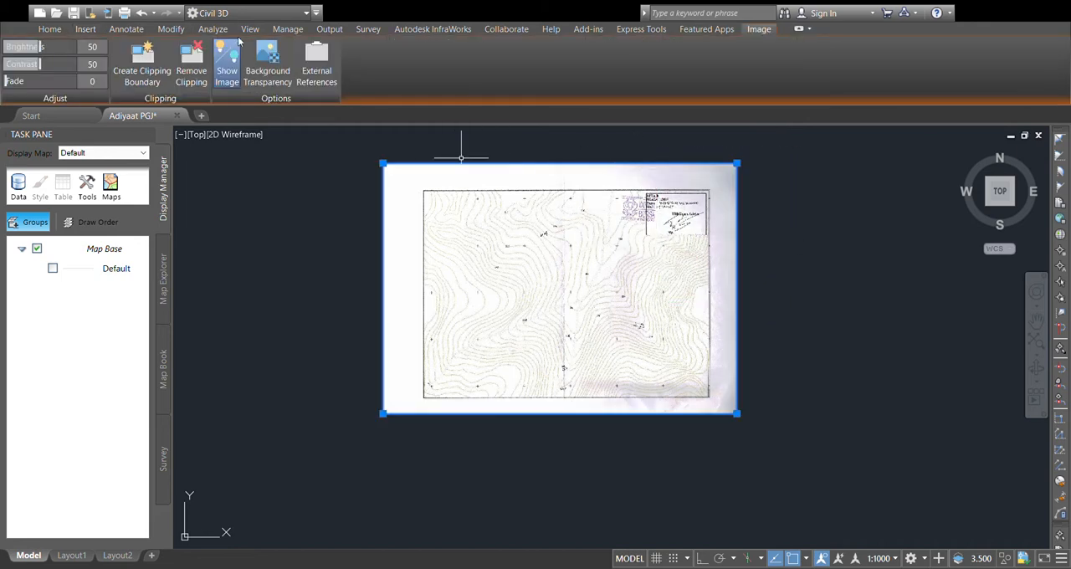
{"action": "key", "text": "Escape"}
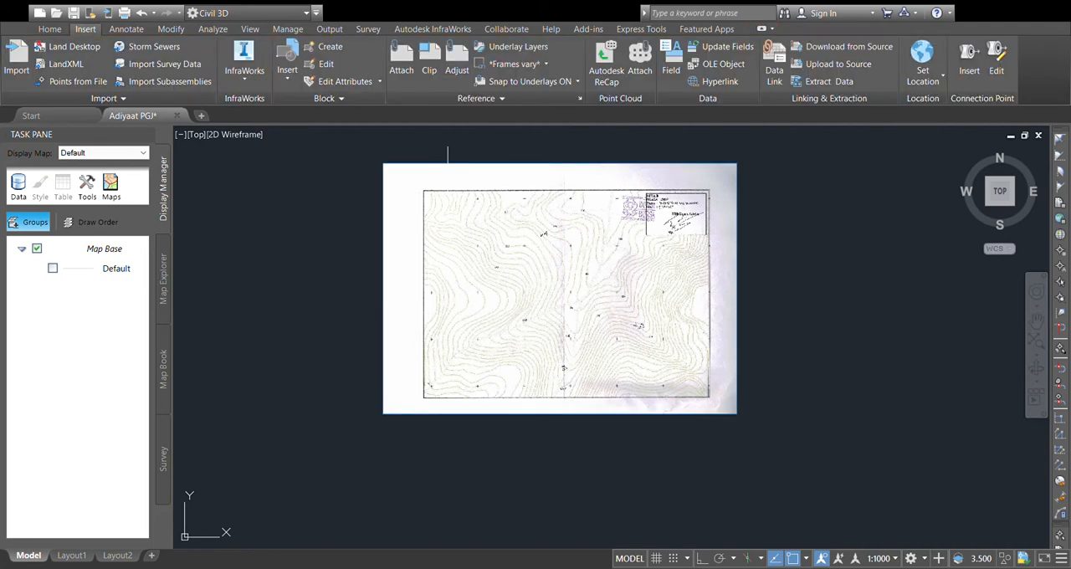
Step: Set the attached contour map image's fade to 37
{"action": "left_click", "coordinate": [755, 146]}
{"action": "left_click", "coordinate": [703, 238]}
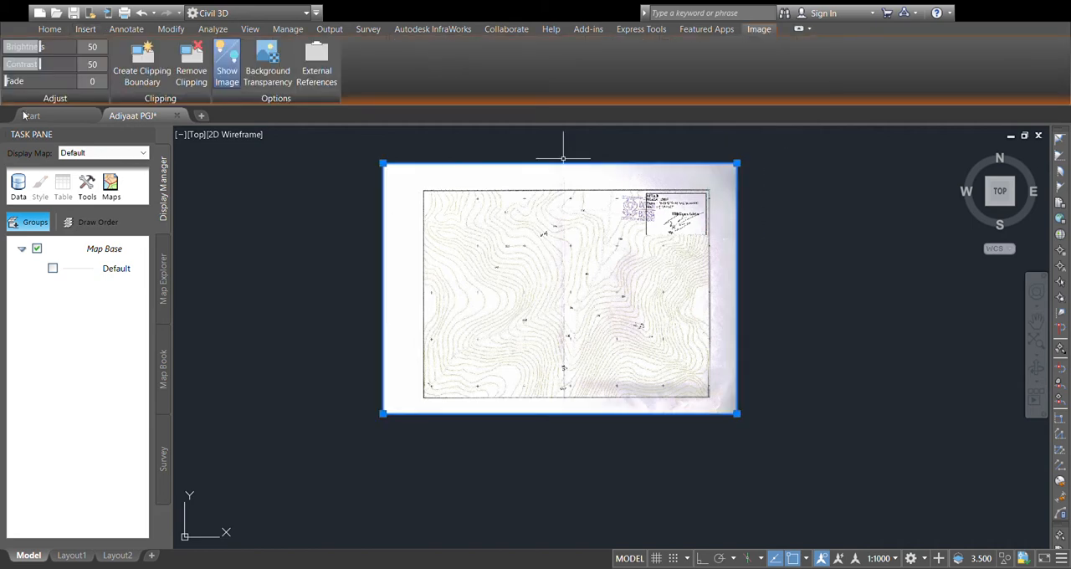
{"action": "left_click_drag", "start_coordinate": [25, 81], "coordinate": [53, 85]}
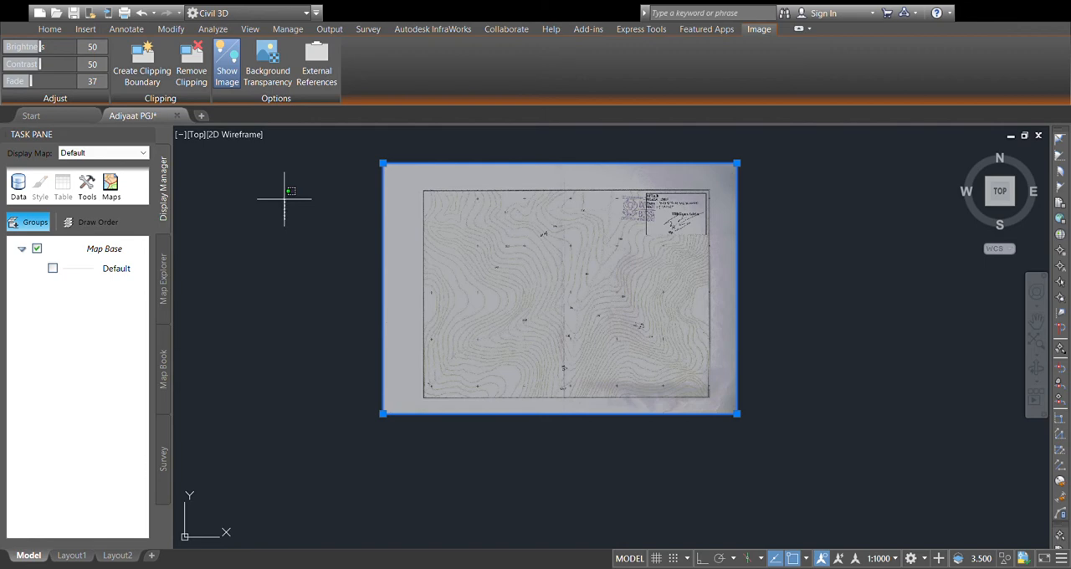
{"action": "key", "text": "Escape"}
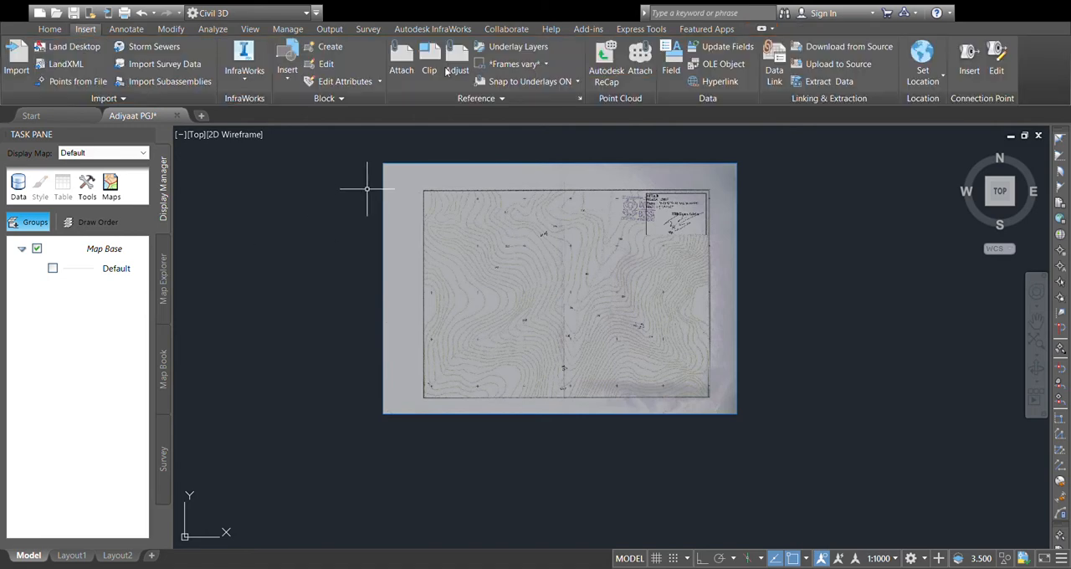
Step: Try tracing a line along the lower edge of the map's title block, from its southwest corner to its southeast corner
{"action": "scroll", "coordinate": [658, 228], "scroll_direction": "up", "scroll_amount": 3}
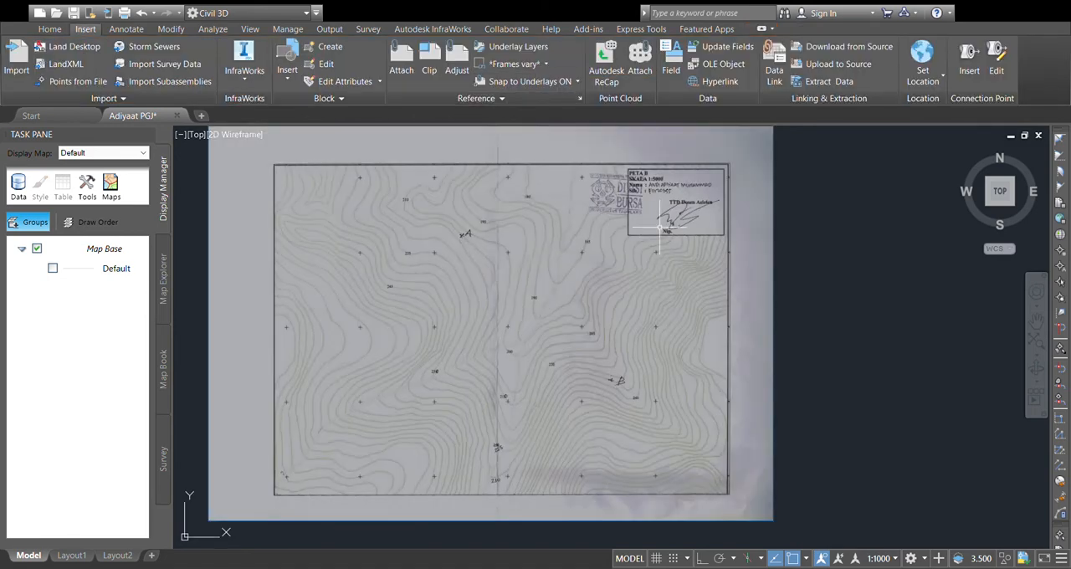
{"action": "scroll", "coordinate": [637, 233], "scroll_direction": "up", "scroll_amount": 2}
{"action": "scroll", "coordinate": [633, 237], "scroll_direction": "up", "scroll_amount": 2}
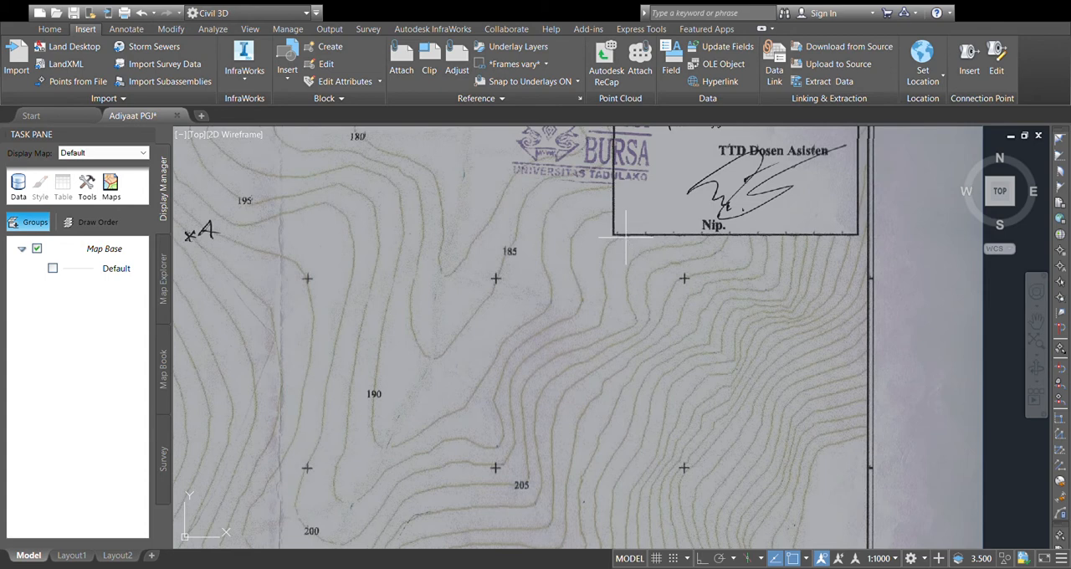
{"action": "scroll", "coordinate": [615, 241], "scroll_direction": "up", "scroll_amount": 2}
{"action": "left_click", "coordinate": [615, 234]}
{"action": "middle_click_drag", "start_coordinate": [847, 260], "coordinate": [640, 278]}
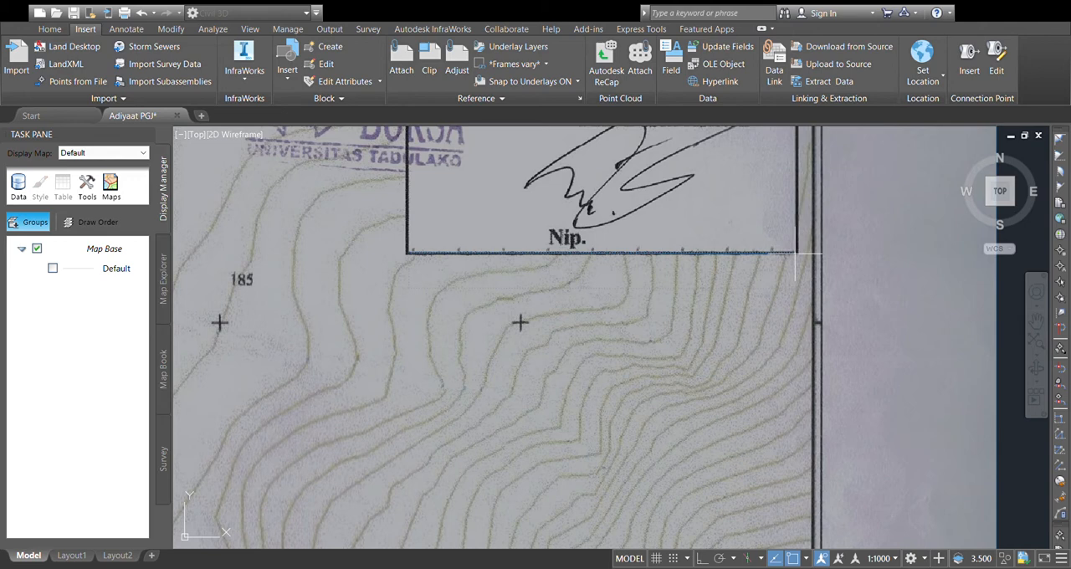
{"action": "scroll", "coordinate": [796, 252], "scroll_direction": "down", "scroll_amount": 5}
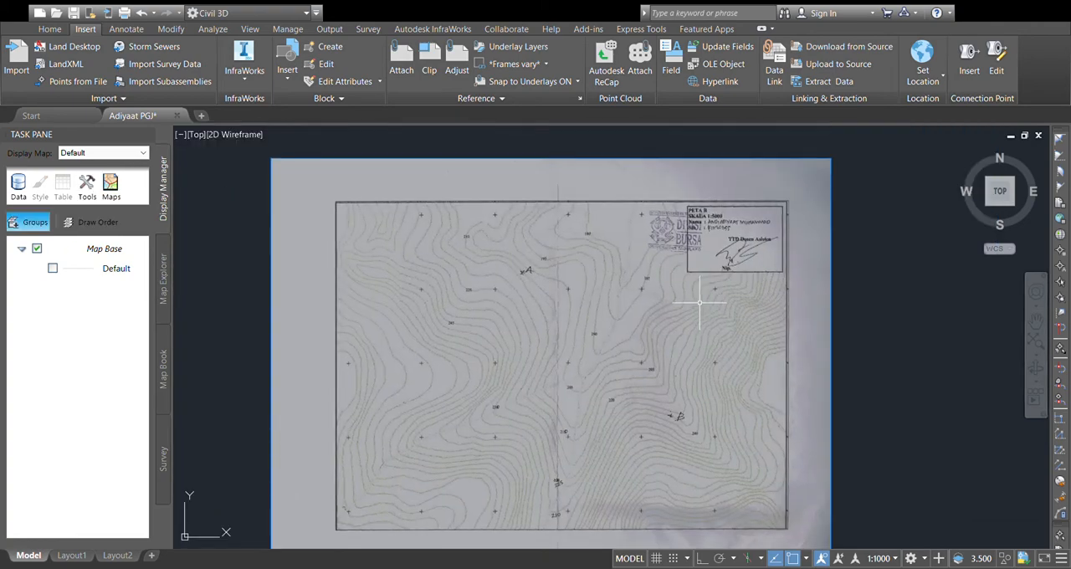
{"action": "scroll", "coordinate": [674, 310], "scroll_direction": "up", "scroll_amount": 4}
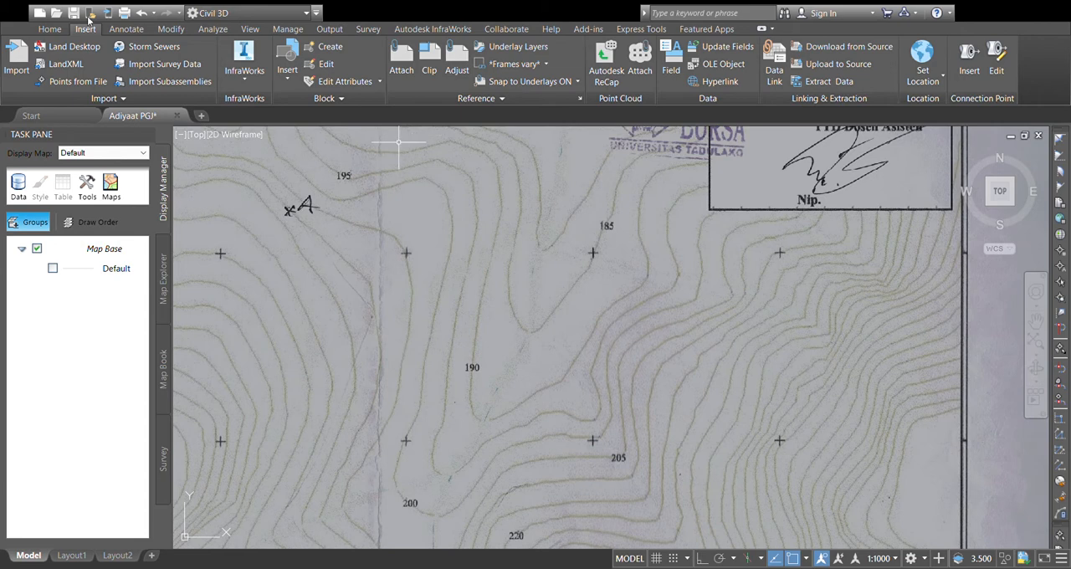
{"action": "scroll", "coordinate": [680, 299], "scroll_direction": "up", "scroll_amount": 2}
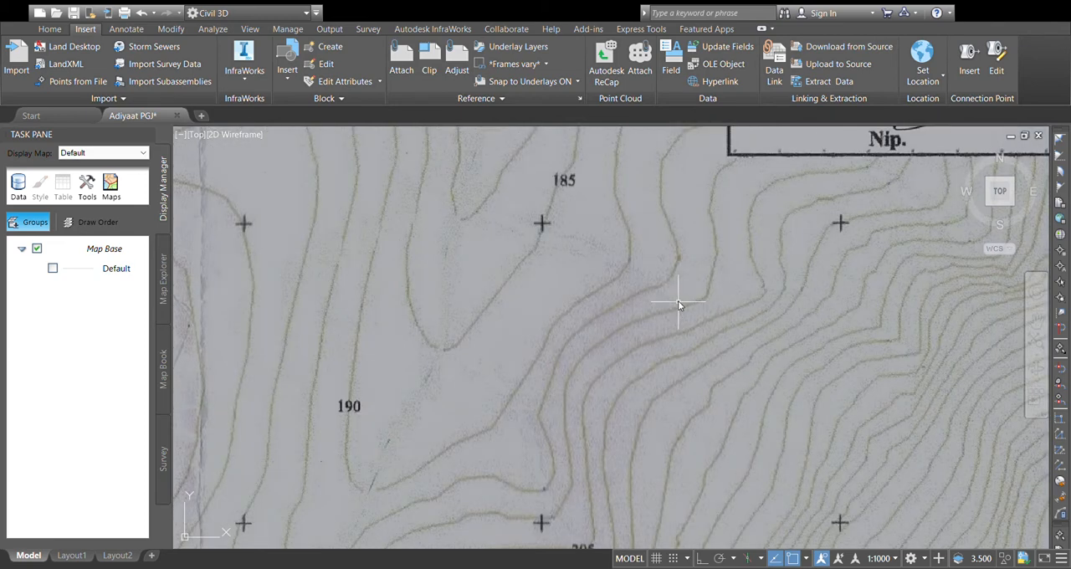
{"action": "scroll", "coordinate": [686, 301], "scroll_direction": "down", "scroll_amount": 2}
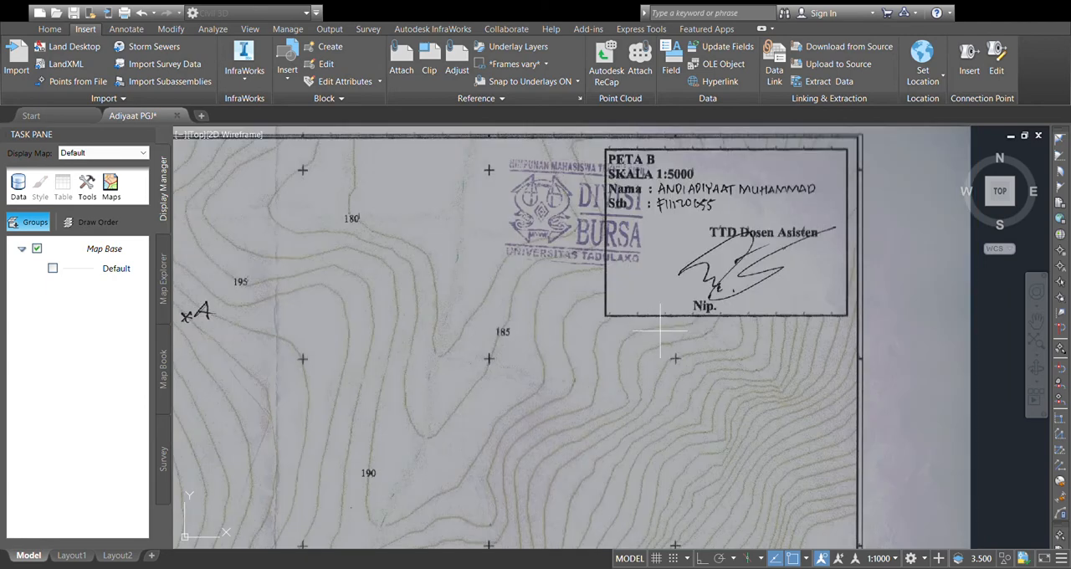
{"action": "scroll", "coordinate": [630, 246], "scroll_direction": "up", "scroll_amount": 2}
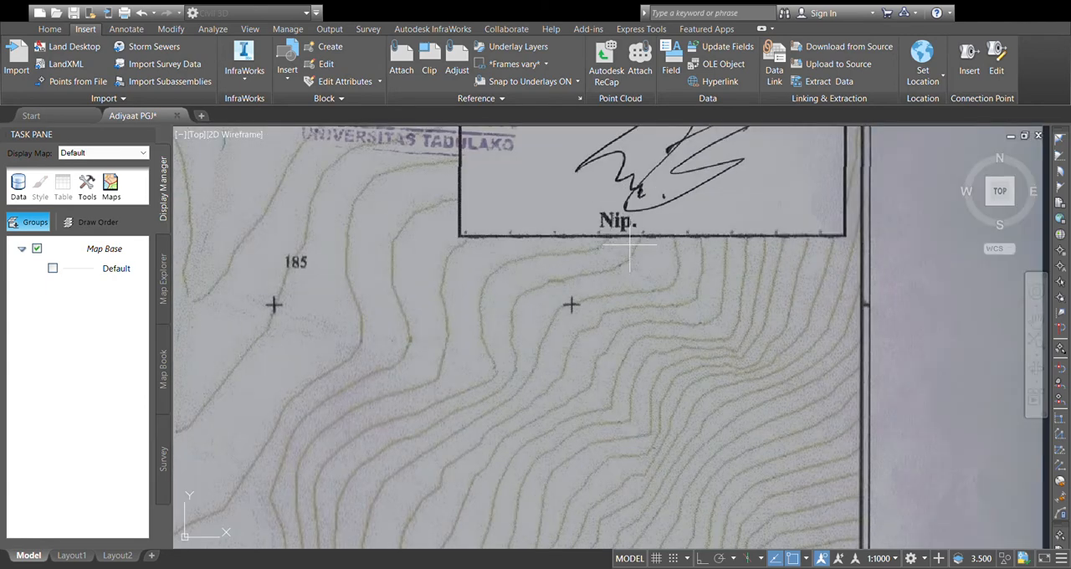
{"action": "scroll", "coordinate": [629, 246], "scroll_direction": "up", "scroll_amount": 4}
{"action": "left_click", "coordinate": [659, 232]}
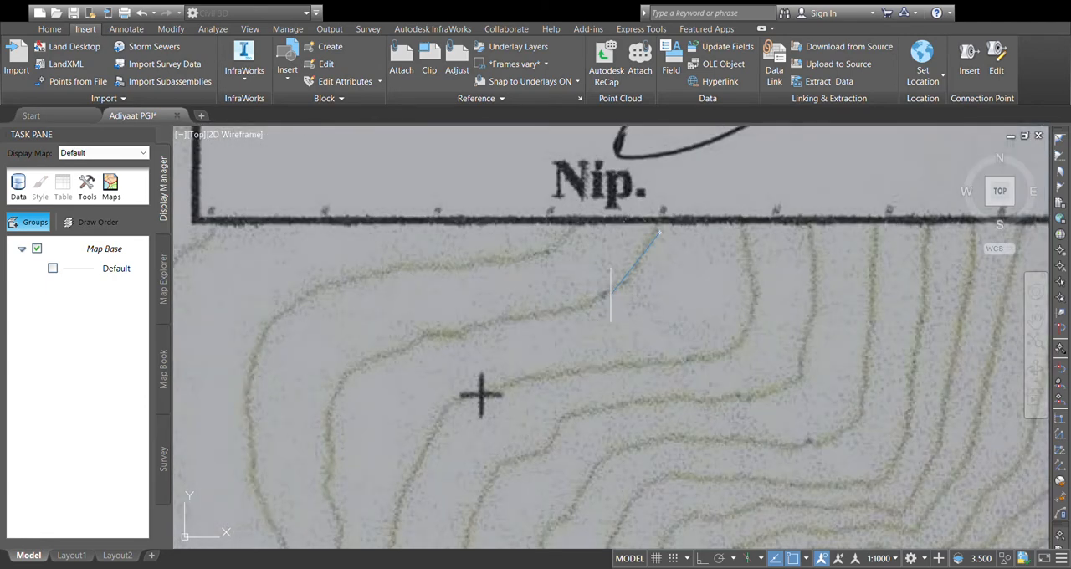
{"action": "key", "text": "Escape"}
Step: Start a polyline where the contour just east of "Nip." meets the title block's lower edge and trace that contour southwest to its bend
{"action": "scroll", "coordinate": [653, 247], "scroll_direction": "up", "scroll_amount": 2}
{"action": "left_click", "coordinate": [658, 222]}
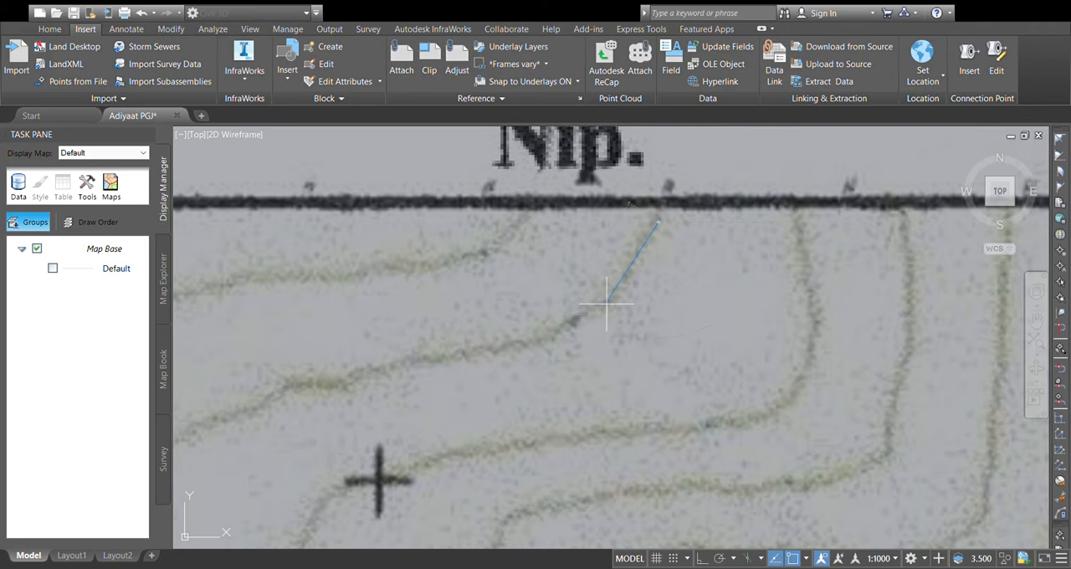
{"action": "left_click", "coordinate": [613, 298]}
{"action": "left_click", "coordinate": [559, 331]}
{"action": "scroll", "coordinate": [569, 341], "scroll_direction": "up", "scroll_amount": 4}
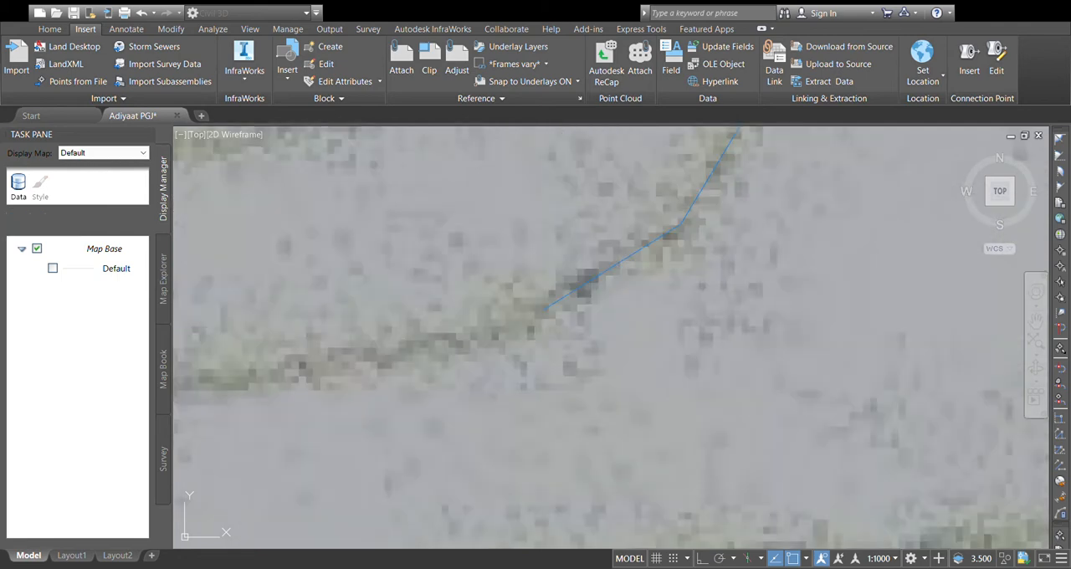
{"action": "scroll", "coordinate": [469, 352], "scroll_direction": "down", "scroll_amount": 4}
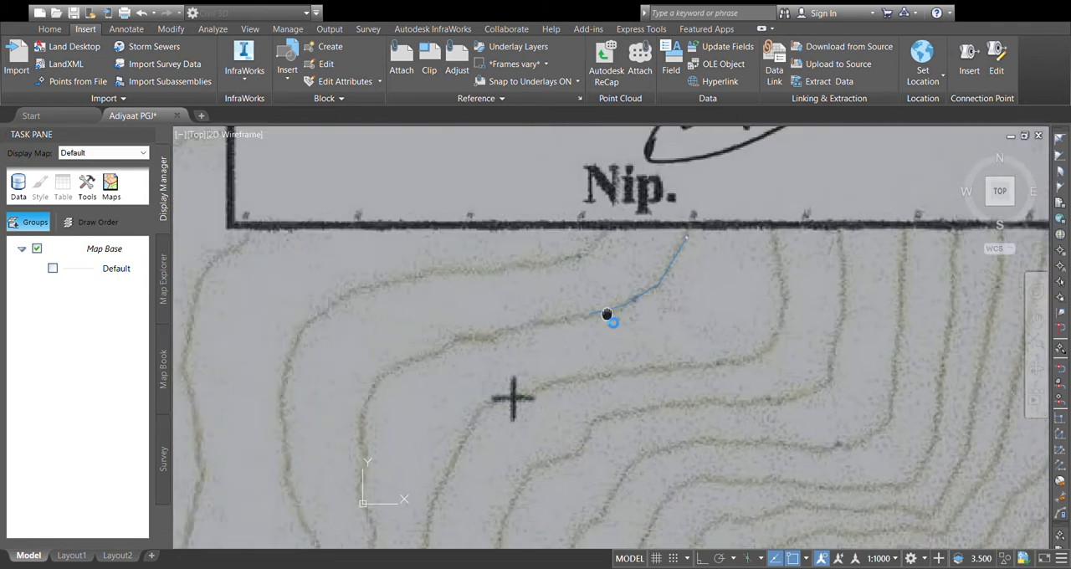
{"action": "scroll", "coordinate": [502, 340], "scroll_direction": "up", "scroll_amount": 2}
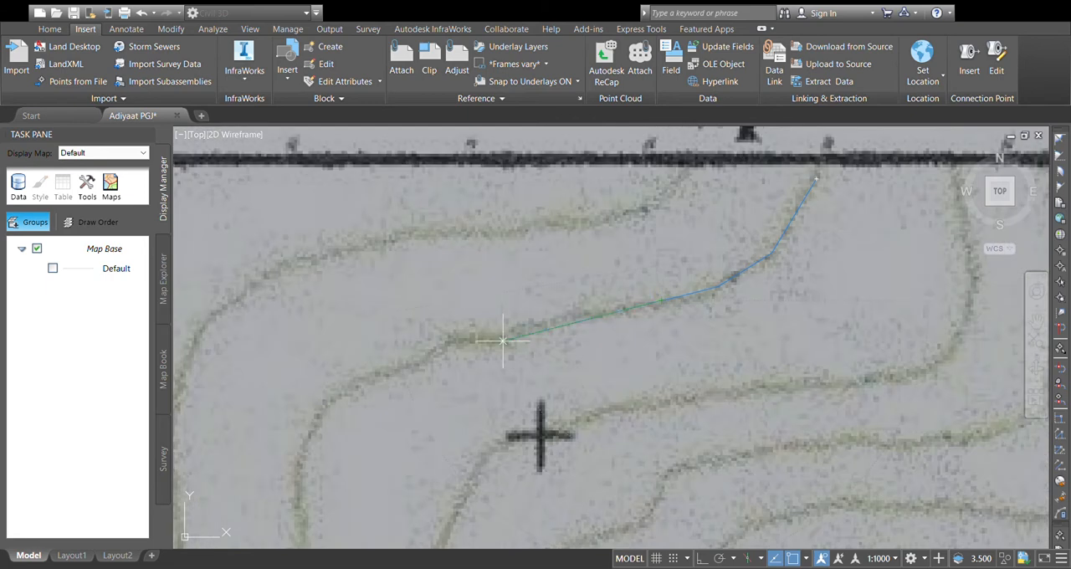
{"action": "left_click", "coordinate": [452, 346]}
{"action": "scroll", "coordinate": [407, 382], "scroll_direction": "down", "scroll_amount": 4}
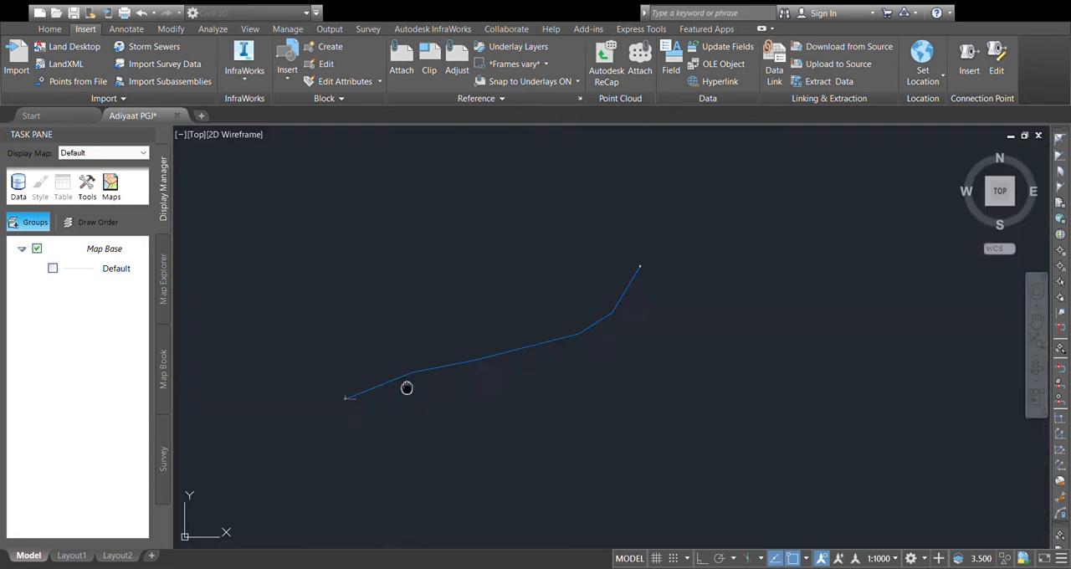
Step: Continue the contour polyline around the bend and along the contour's straight southward stretch west of the grid cross
{"action": "scroll", "coordinate": [408, 371], "scroll_direction": "up", "scroll_amount": 5}
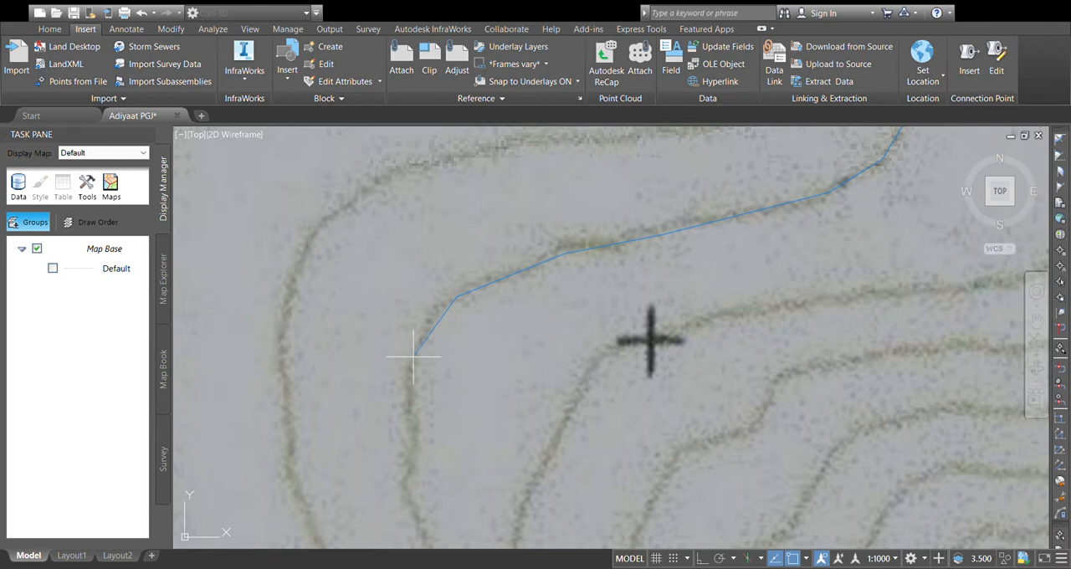
{"action": "left_click", "coordinate": [418, 355]}
{"action": "middle_click_drag", "start_coordinate": [423, 399], "coordinate": [446, 238]}
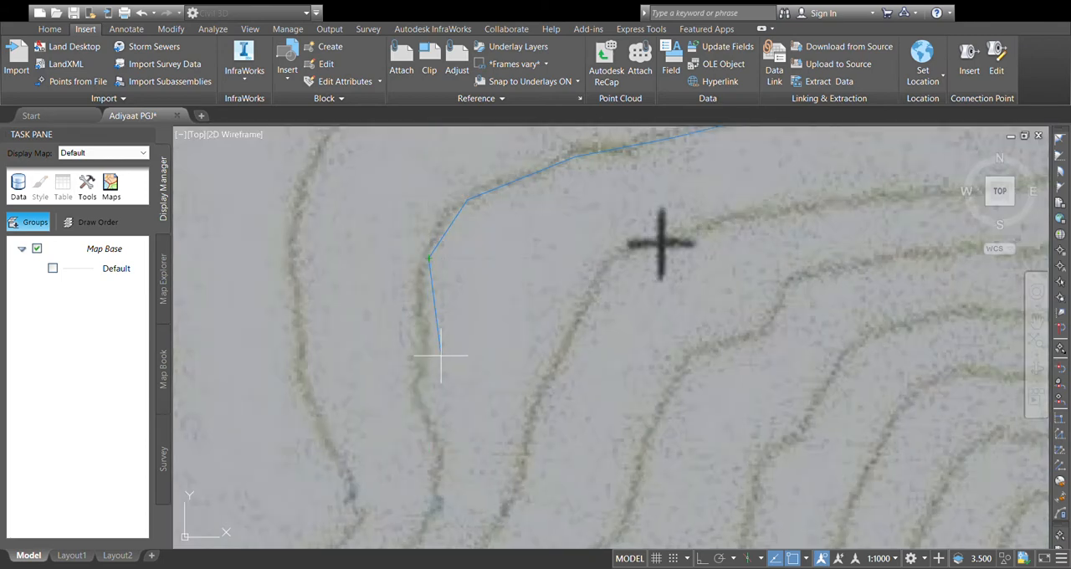
{"action": "scroll", "coordinate": [428, 358], "scroll_direction": "up", "scroll_amount": 6}
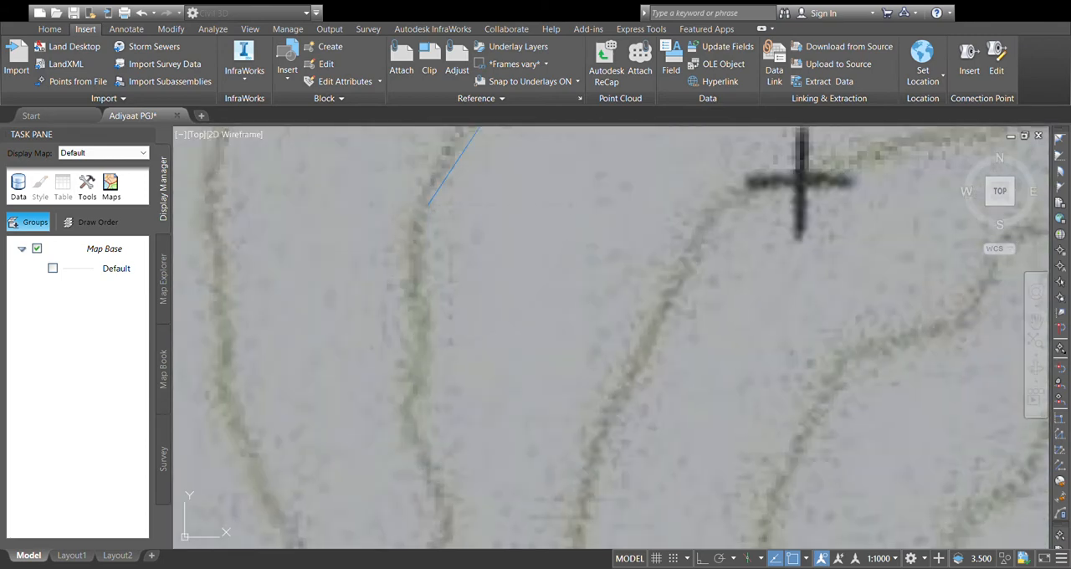
{"action": "scroll", "coordinate": [425, 326], "scroll_direction": "down", "scroll_amount": 5}
{"action": "scroll", "coordinate": [425, 277], "scroll_direction": "down", "scroll_amount": 2}
{"action": "middle_click_drag", "start_coordinate": [436, 273], "coordinate": [414, 325]}
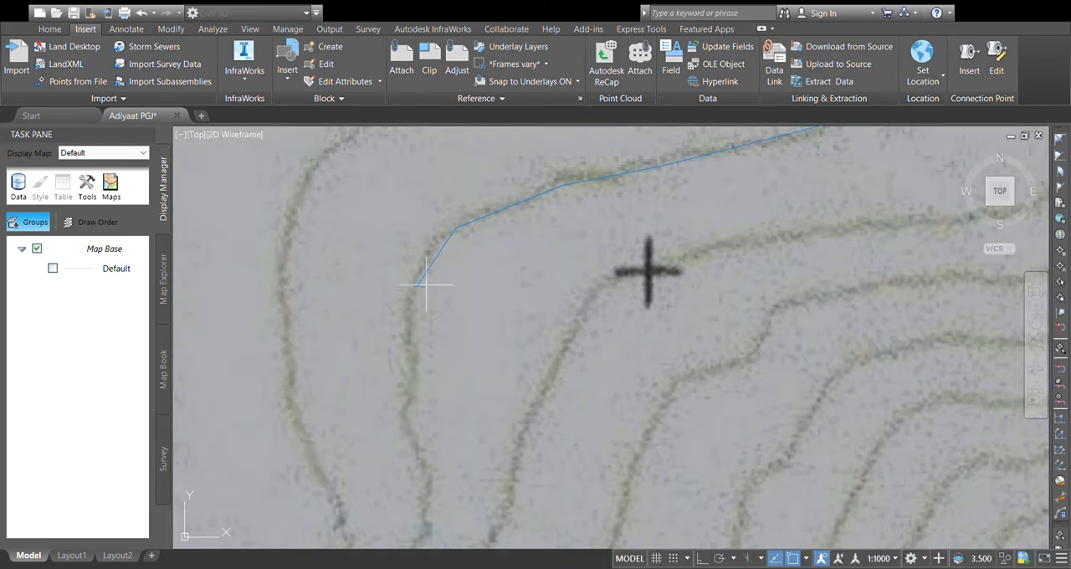
{"action": "scroll", "coordinate": [421, 335], "scroll_direction": "up", "scroll_amount": 3}
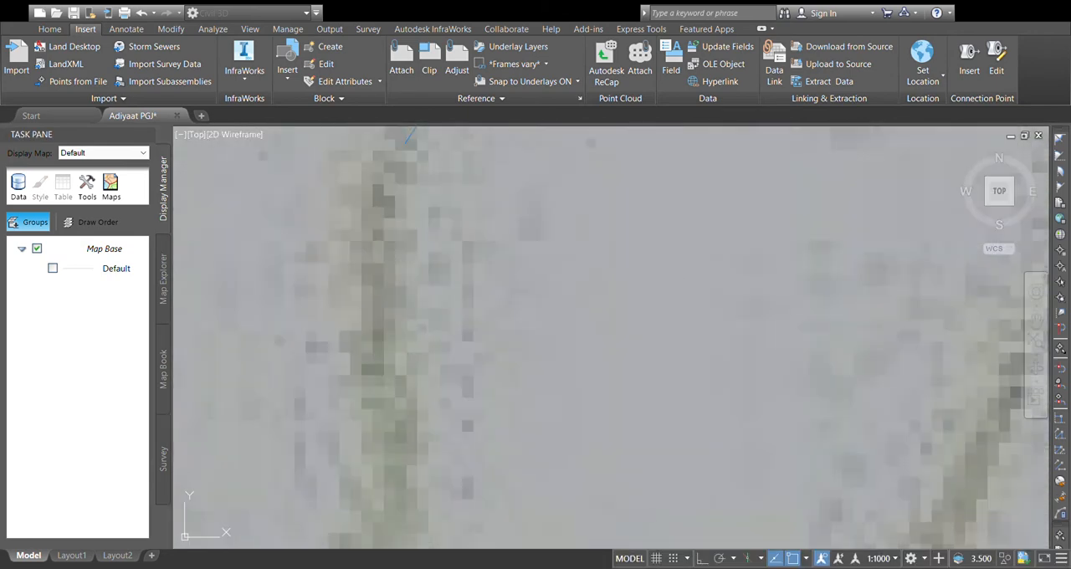
{"action": "left_click", "coordinate": [384, 341]}
{"action": "scroll", "coordinate": [436, 196], "scroll_direction": "down", "scroll_amount": 4}
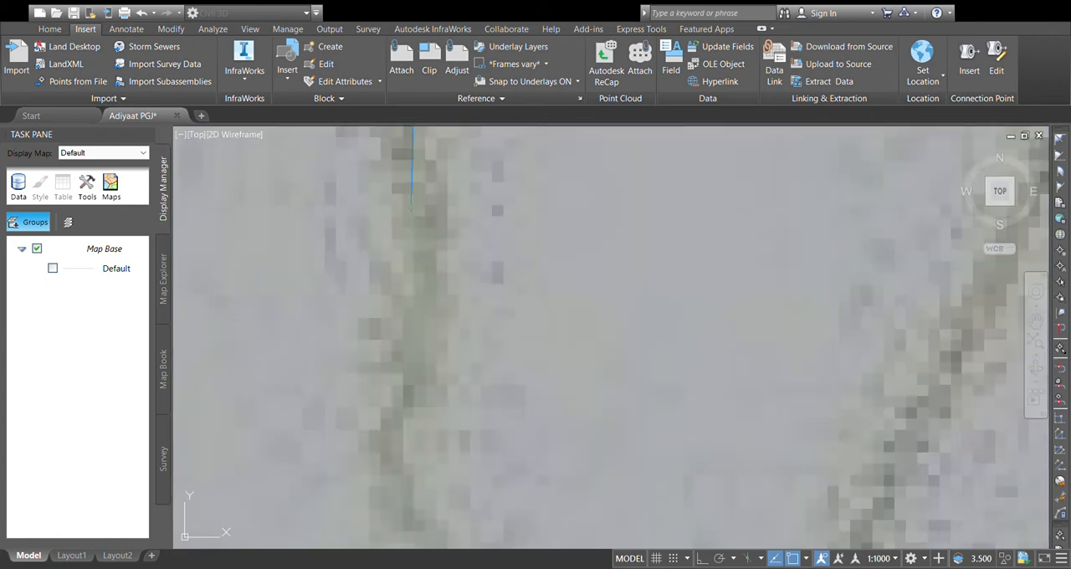
Step: Add polyline vertices through the small westward kink in the contour southwest of the grid cross
{"action": "scroll", "coordinate": [416, 286], "scroll_direction": "up", "scroll_amount": 5}
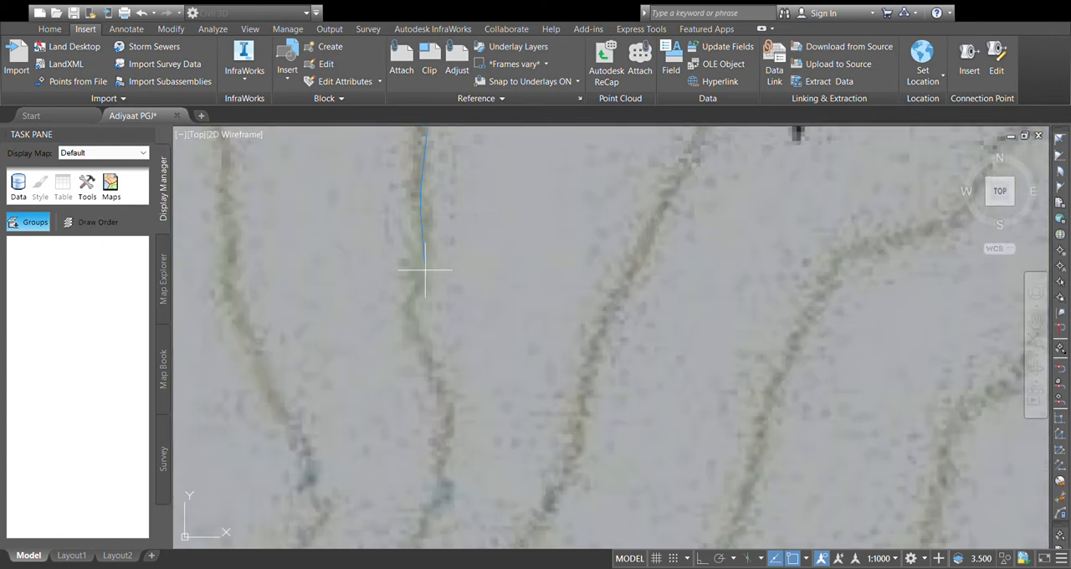
{"action": "left_click", "coordinate": [426, 266]}
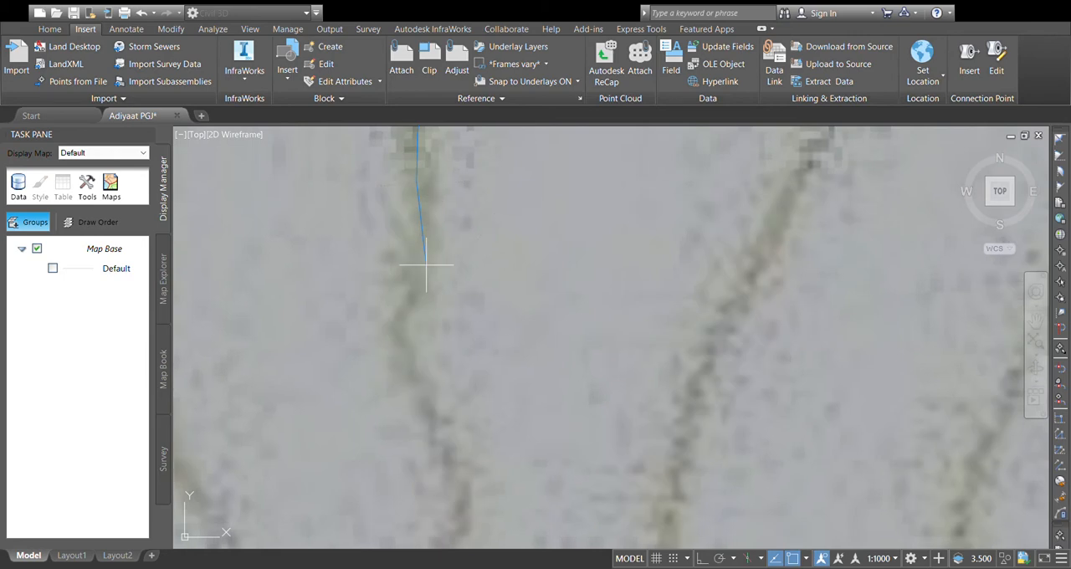
{"action": "left_click", "coordinate": [396, 318]}
{"action": "scroll", "coordinate": [415, 380], "scroll_direction": "down", "scroll_amount": 3}
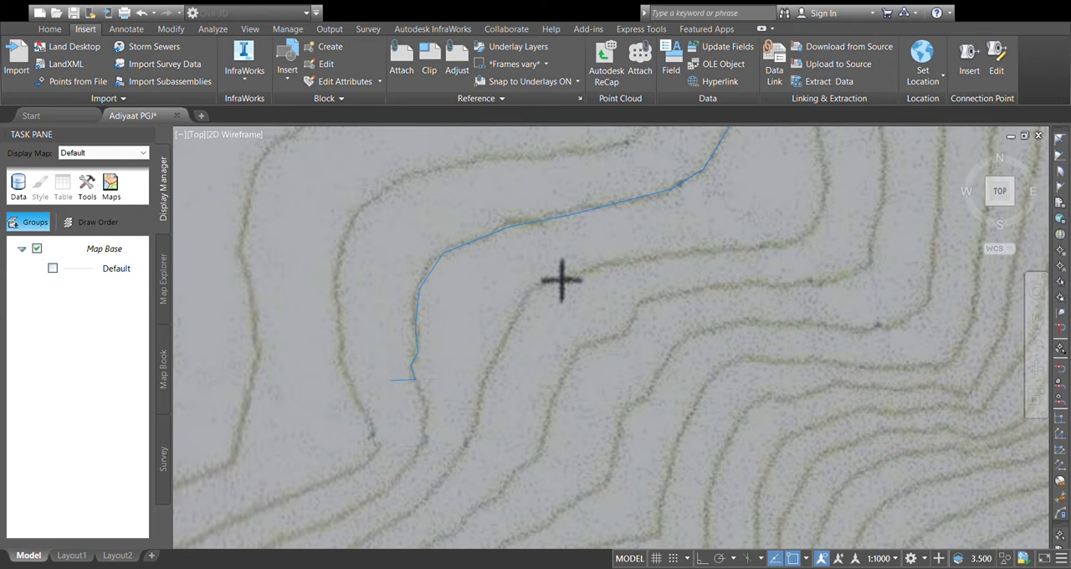
Step: Continue the contour polyline from the small westward kink along the contour's short southward stretch, adding vertices closely on its centreline
{"action": "scroll", "coordinate": [386, 375], "scroll_direction": "up", "scroll_amount": 5}
{"action": "middle_click_drag", "start_coordinate": [512, 356], "coordinate": [502, 260]}
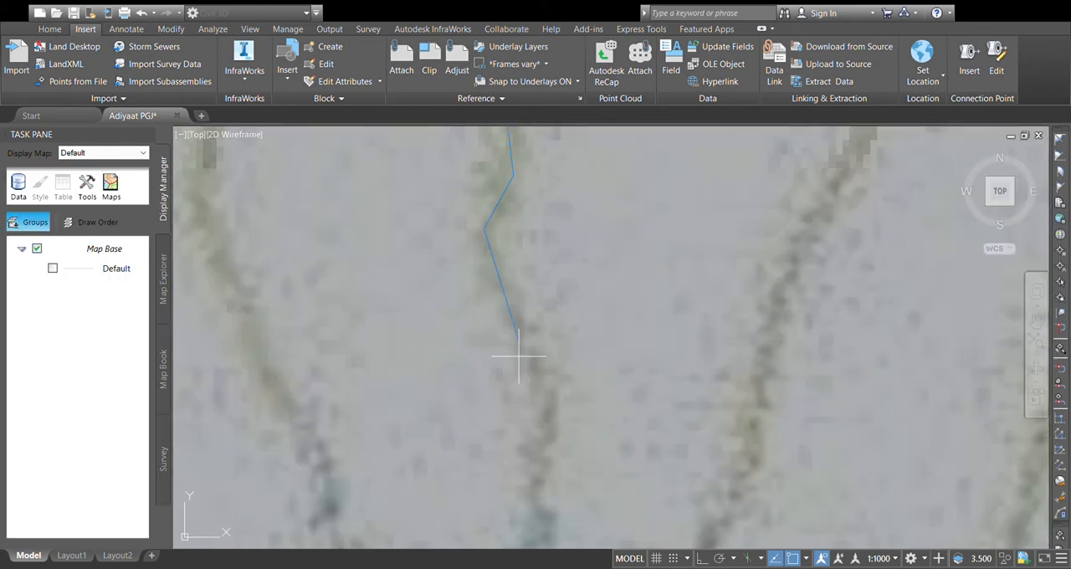
{"action": "left_click", "coordinate": [538, 376]}
{"action": "middle_click_drag", "start_coordinate": [538, 401], "coordinate": [513, 317]}
{"action": "scroll", "coordinate": [513, 316], "scroll_direction": "up", "scroll_amount": 9}
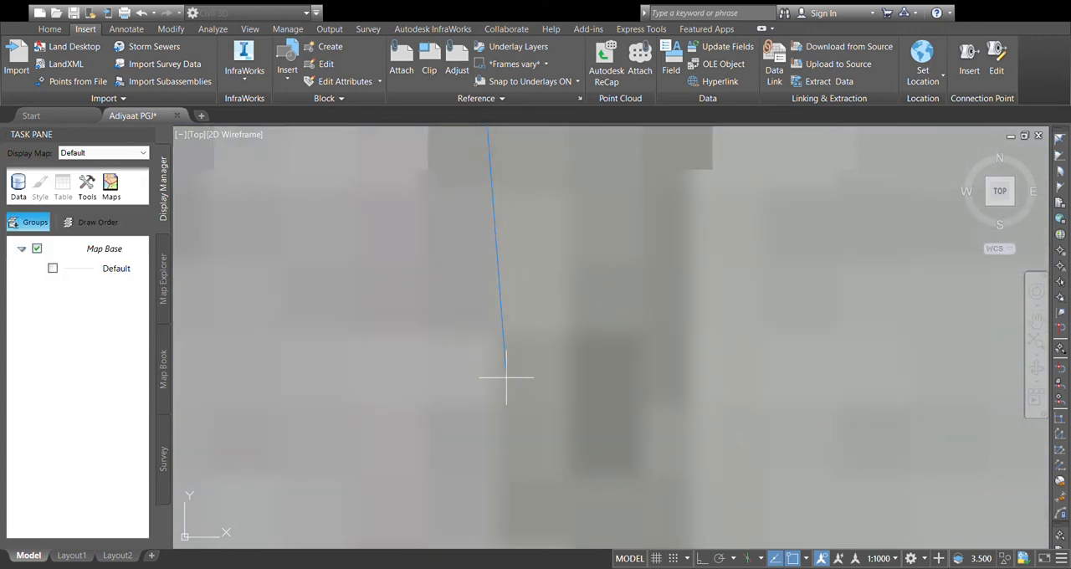
{"action": "scroll", "coordinate": [504, 378], "scroll_direction": "down", "scroll_amount": 5}
{"action": "scroll", "coordinate": [503, 393], "scroll_direction": "down", "scroll_amount": 8}
{"action": "middle_click_drag", "start_coordinate": [502, 393], "coordinate": [485, 326]}
{"action": "scroll", "coordinate": [485, 325], "scroll_direction": "up", "scroll_amount": 5}
{"action": "scroll", "coordinate": [487, 355], "scroll_direction": "up", "scroll_amount": 3}
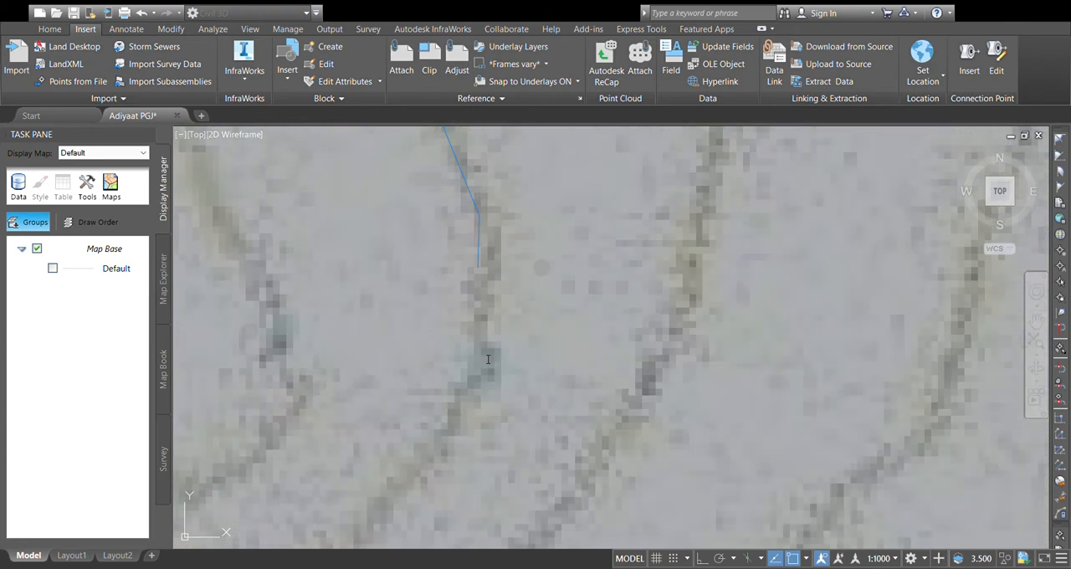
Step: Trace the contour polyline through its southwestward turn and along the long diagonal stretch running southwest
{"action": "left_click", "coordinate": [424, 452]}
{"action": "scroll", "coordinate": [424, 451], "scroll_direction": "down", "scroll_amount": 4}
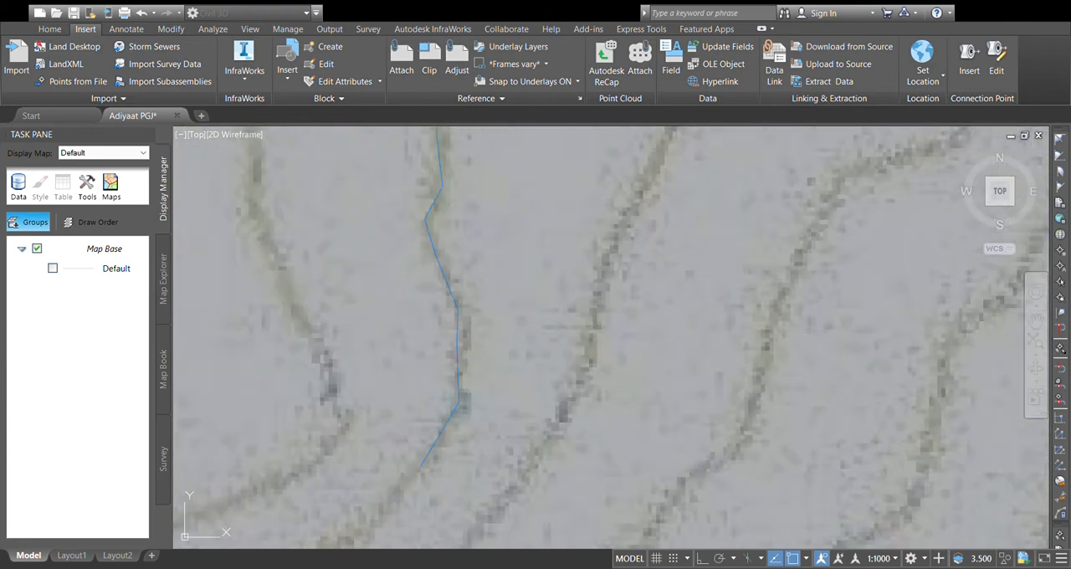
{"action": "scroll", "coordinate": [462, 291], "scroll_direction": "down", "scroll_amount": 3}
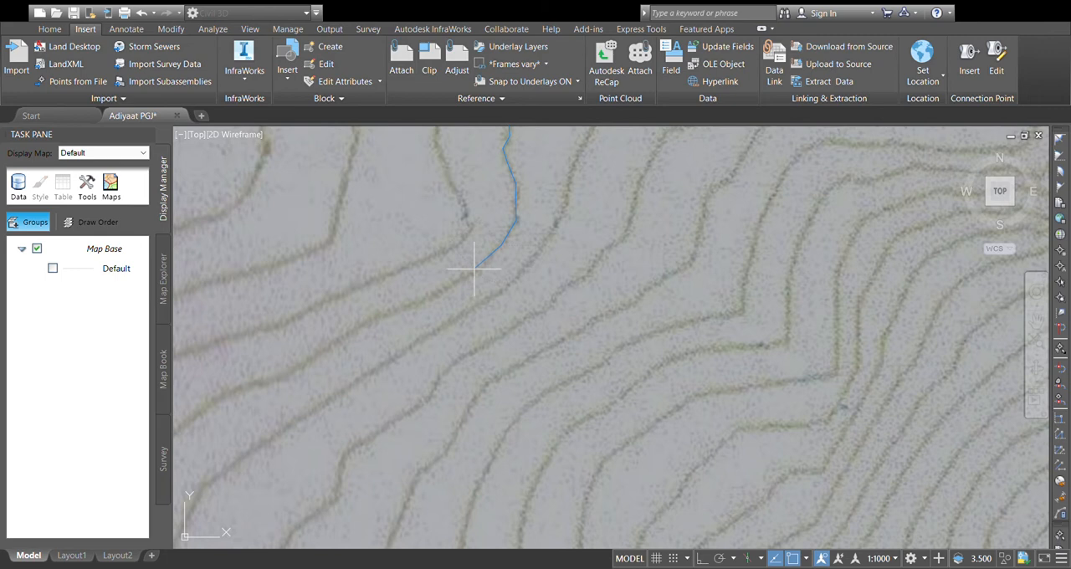
{"action": "left_click", "coordinate": [410, 306]}
{"action": "left_click", "coordinate": [313, 358]}
{"action": "scroll", "coordinate": [314, 357], "scroll_direction": "down", "scroll_amount": 2}
{"action": "middle_click_drag", "start_coordinate": [315, 358], "coordinate": [524, 227]}
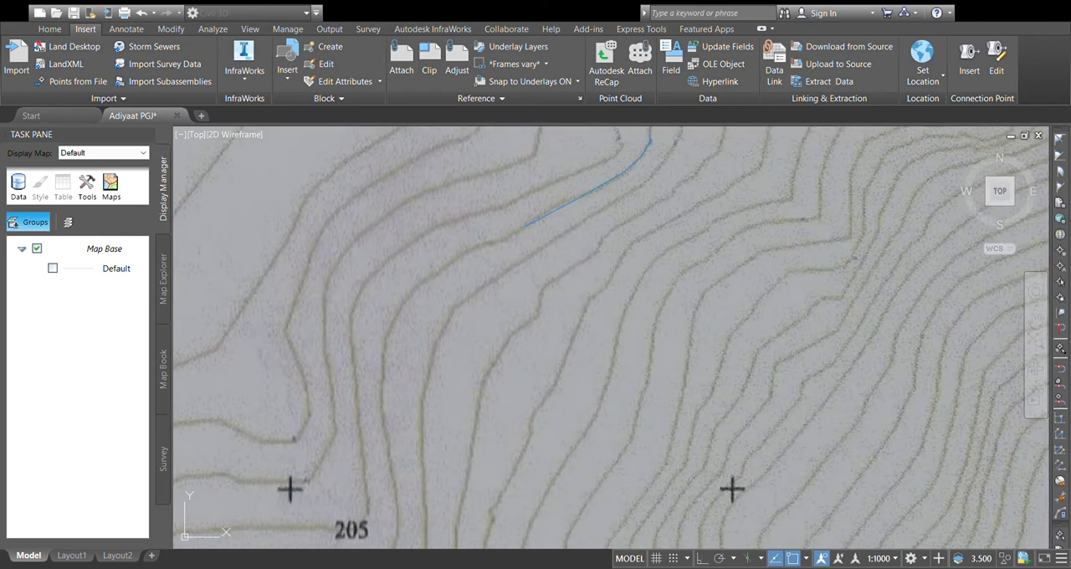
Step: Trace the contour polyline around its southward bend northeast of the "205" label and along the stretch heading south
{"action": "left_click", "coordinate": [435, 263]}
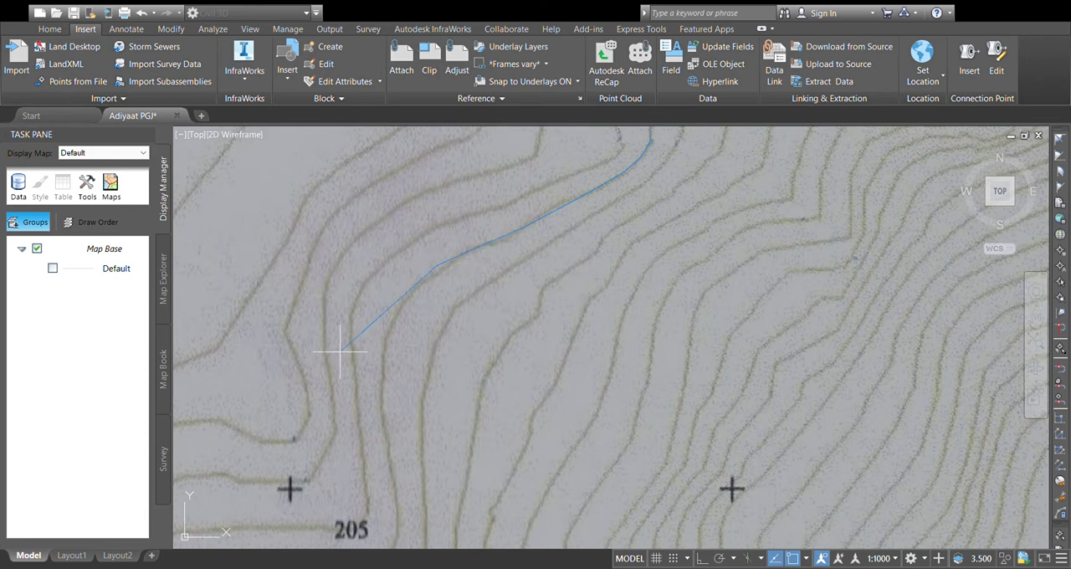
{"action": "left_click", "coordinate": [388, 328]}
{"action": "left_click", "coordinate": [380, 389]}
{"action": "scroll", "coordinate": [380, 389], "scroll_direction": "down", "scroll_amount": 2}
{"action": "middle_click_drag", "start_coordinate": [379, 389], "coordinate": [377, 254]}
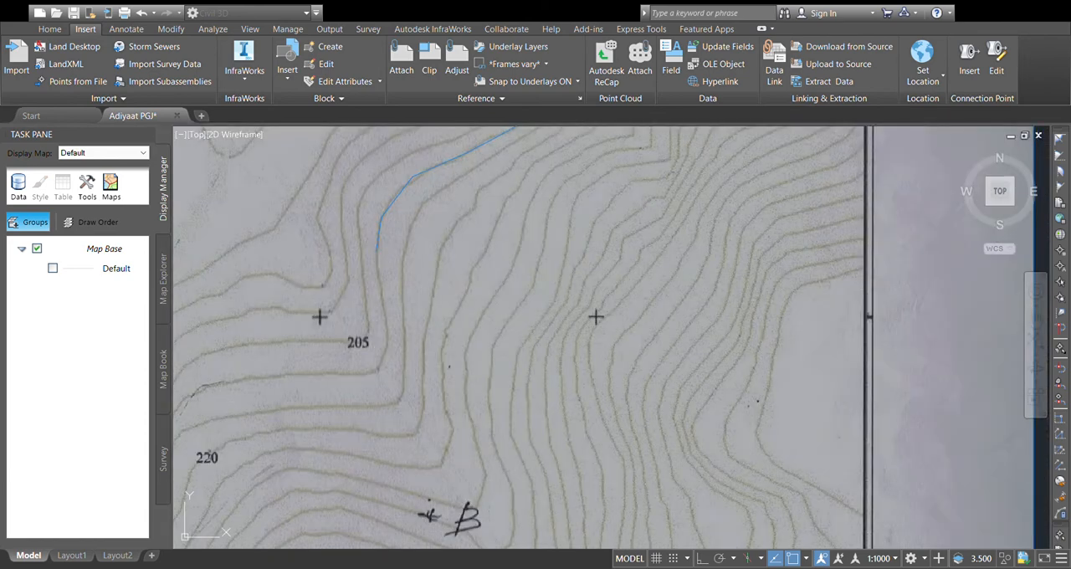
Step: Trace the contour around its corner just southeast of "205" and west to a point north of "220", and finish the polyline
{"action": "left_click", "coordinate": [389, 338]}
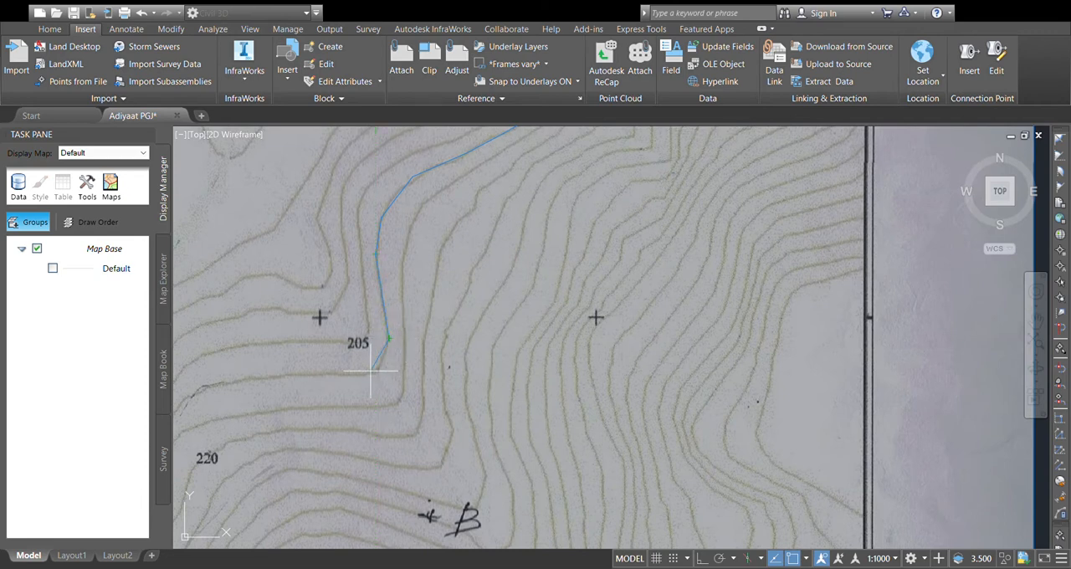
{"action": "left_click", "coordinate": [374, 371]}
{"action": "scroll", "coordinate": [442, 359], "scroll_direction": "down", "scroll_amount": 2}
{"action": "middle_click_drag", "start_coordinate": [442, 359], "coordinate": [424, 370]}
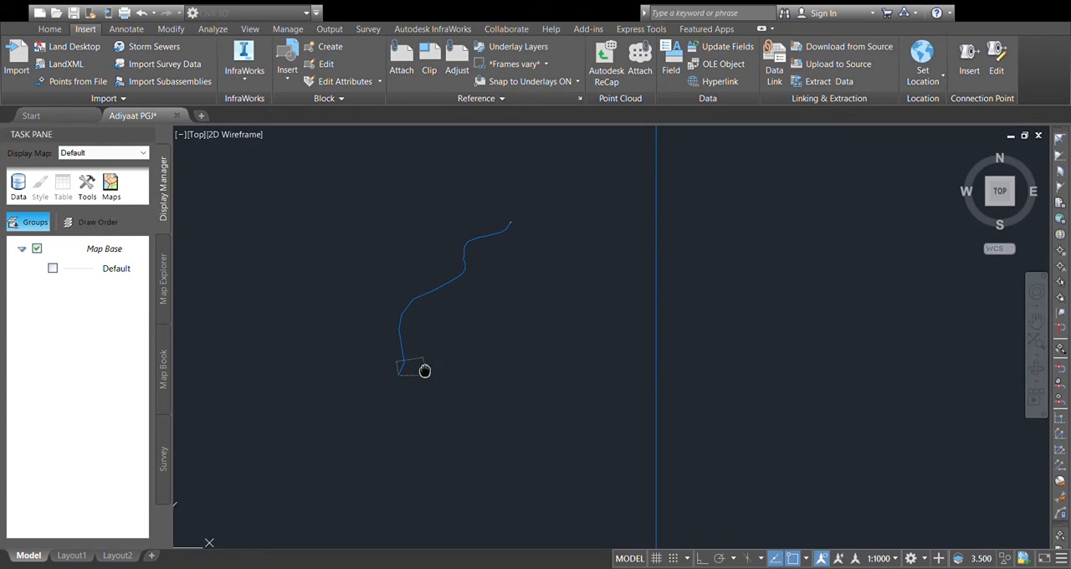
{"action": "scroll", "coordinate": [425, 363], "scroll_direction": "up", "scroll_amount": 3}
{"action": "mouse_move", "coordinate": [230, 420]}
{"action": "middle_mouse_down"}
{"action": "mouse_move", "coordinate": [371, 370]}
{"action": "mouse_move", "coordinate": [394, 350]}
{"action": "middle_mouse_up"}
{"action": "left_click", "coordinate": [350, 349]}
{"action": "scroll", "coordinate": [555, 302], "scroll_direction": "down", "scroll_amount": 2}
{"action": "key", "text": "Escape"}
Step: Select the traced contour polyline to check its vertices against the map, and clear the selection
{"action": "left_click", "coordinate": [556, 262]}
{"action": "left_click", "coordinate": [469, 289]}
{"action": "middle_click_drag", "start_coordinate": [524, 281], "coordinate": [494, 307]}
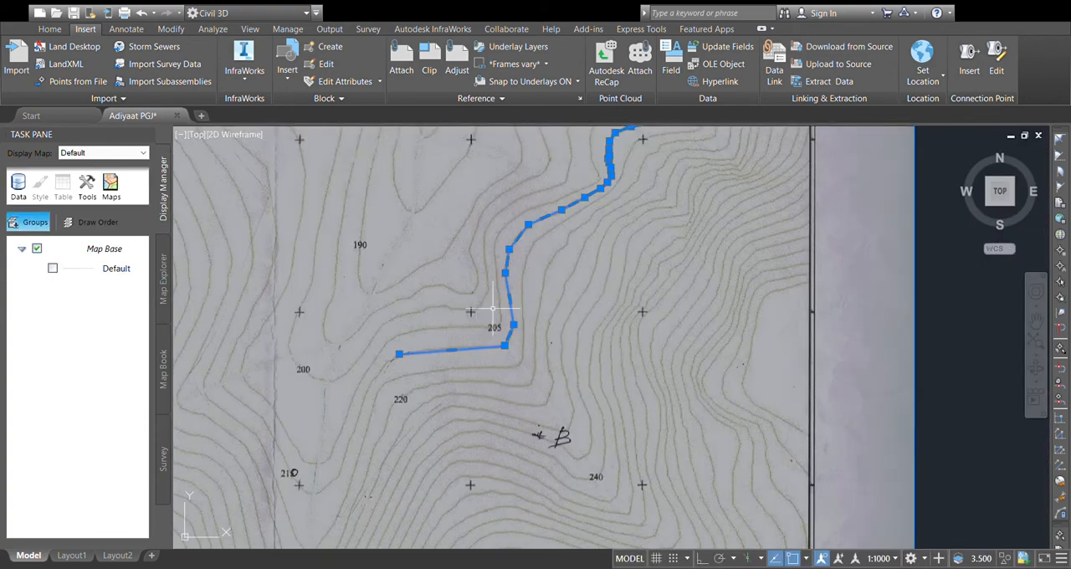
{"action": "key", "text": "Escape"}
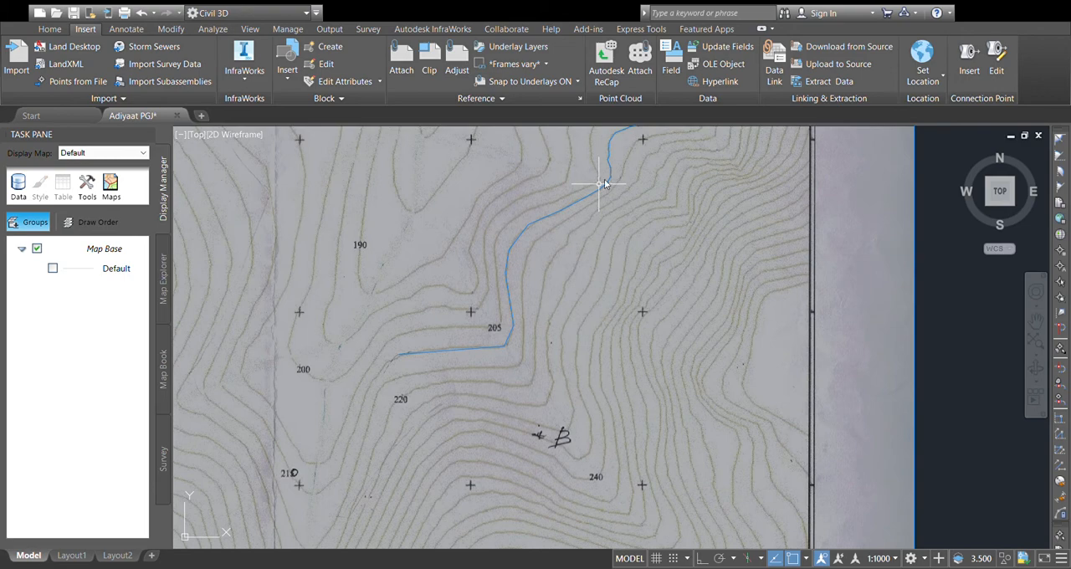
Step: Start a second polyline on the next contour east at the title block's lower edge and trace it past the grid cross and southwest
{"action": "scroll", "coordinate": [599, 186], "scroll_direction": "down", "scroll_amount": 1}
{"action": "scroll", "coordinate": [628, 203], "scroll_direction": "up", "scroll_amount": 1}
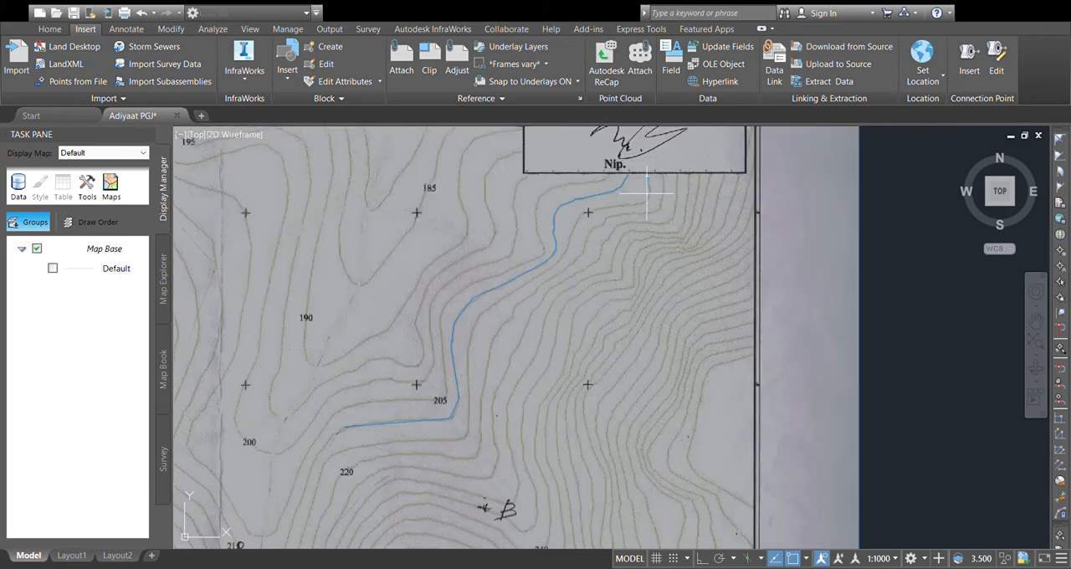
{"action": "scroll", "coordinate": [647, 193], "scroll_direction": "up", "scroll_amount": 3}
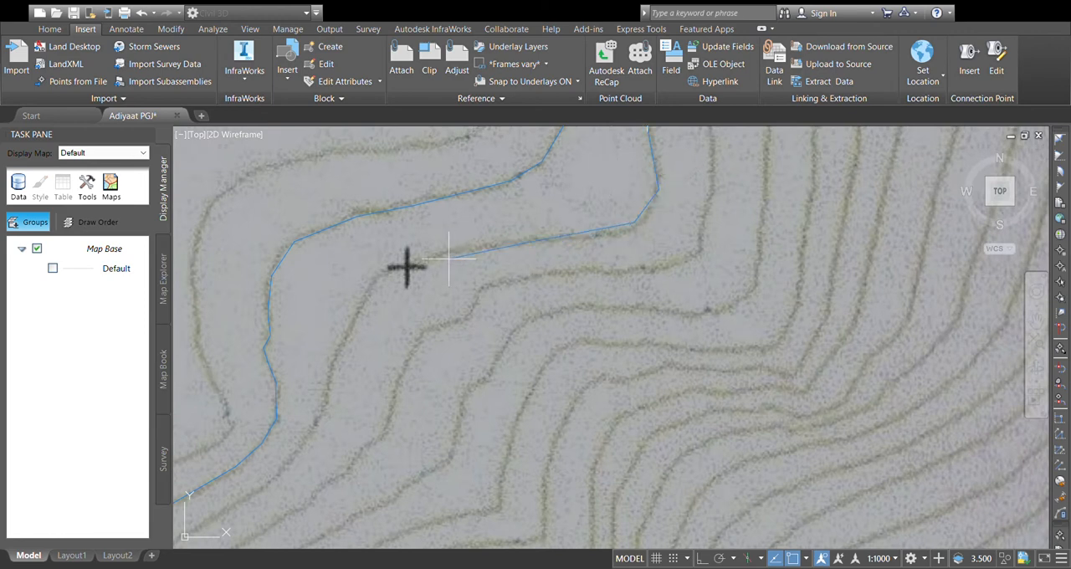
{"action": "left_click", "coordinate": [369, 287]}
{"action": "left_click", "coordinate": [292, 453]}
{"action": "middle_click_drag", "start_coordinate": [292, 453], "coordinate": [445, 192]}
{"action": "scroll", "coordinate": [332, 270], "scroll_direction": "down", "scroll_amount": 5}
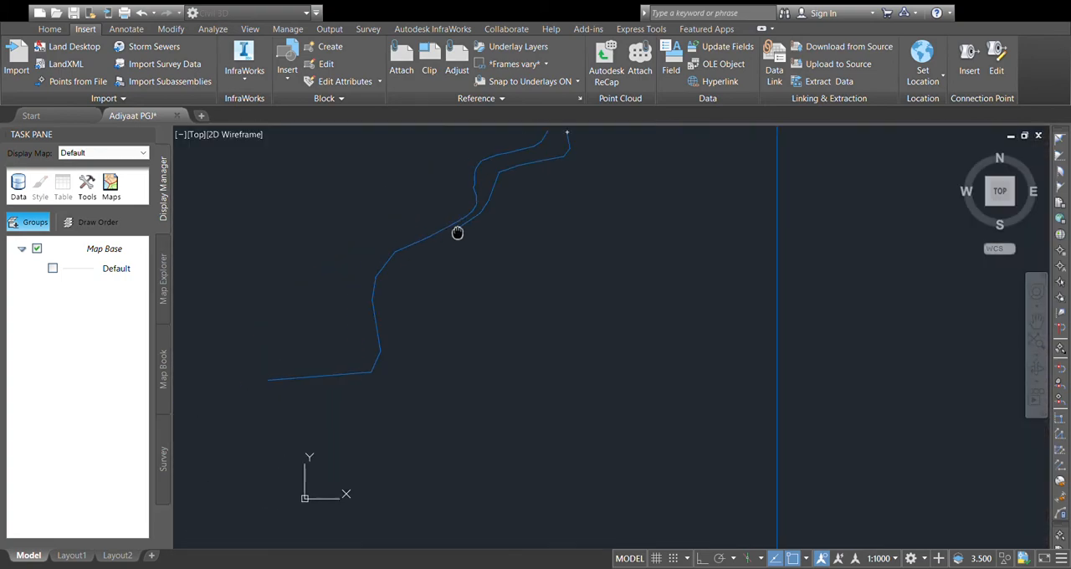
Step: Trace the second contour south to its corner southeast of "205" and west to just above "220", and end the polyline
{"action": "left_click", "coordinate": [396, 270]}
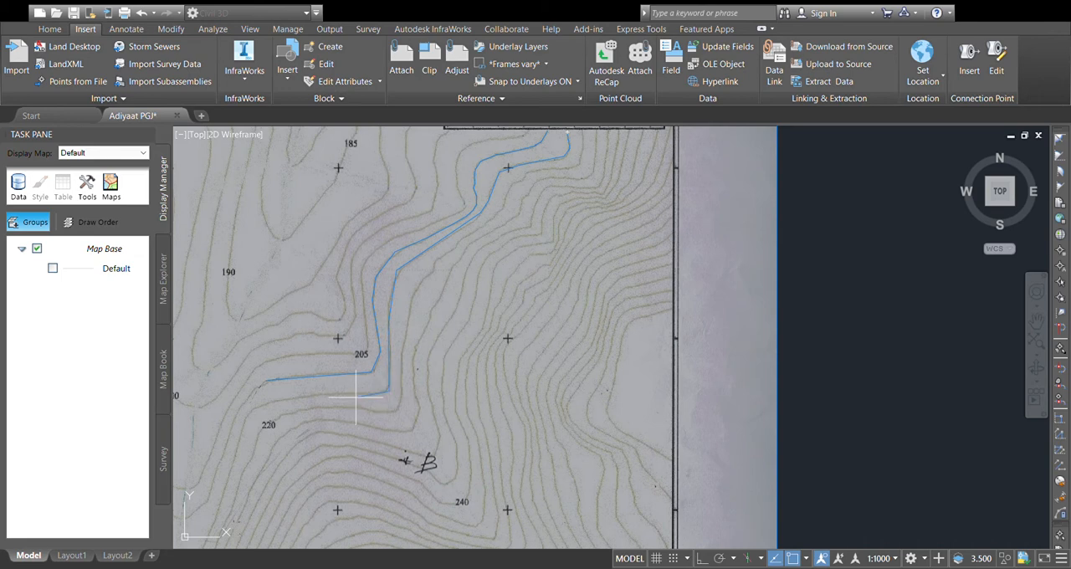
{"action": "left_click", "coordinate": [259, 405]}
{"action": "key", "text": "Escape"}
Step: Start a third polyline on the next contour east at the title block's lower edge and trace it west and through its stepped bend
{"action": "key", "text": "Return"}
{"action": "middle_click_drag", "start_coordinate": [491, 253], "coordinate": [452, 309]}
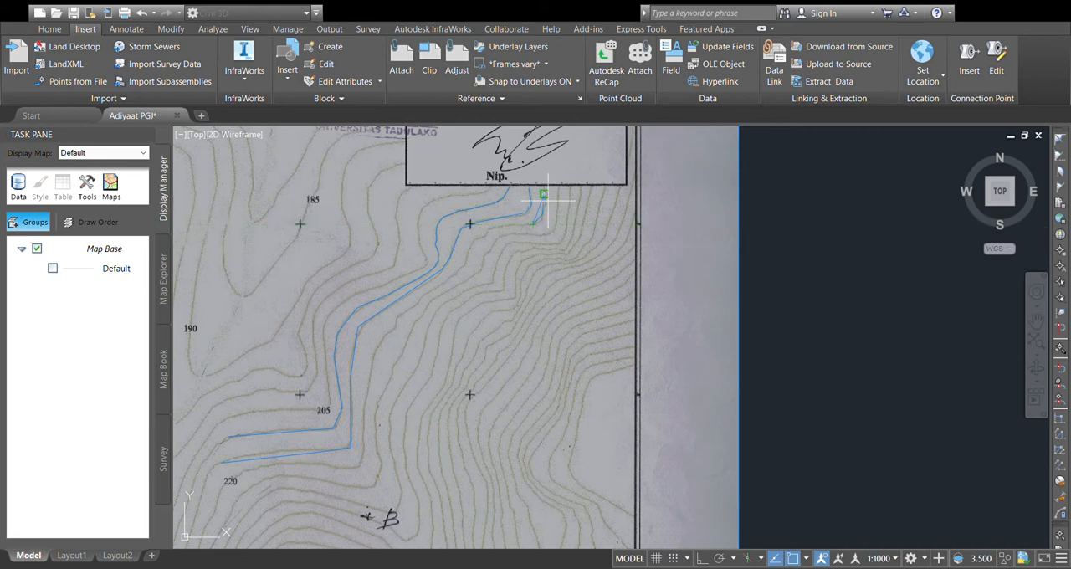
{"action": "scroll", "coordinate": [523, 213], "scroll_direction": "up", "scroll_amount": 3}
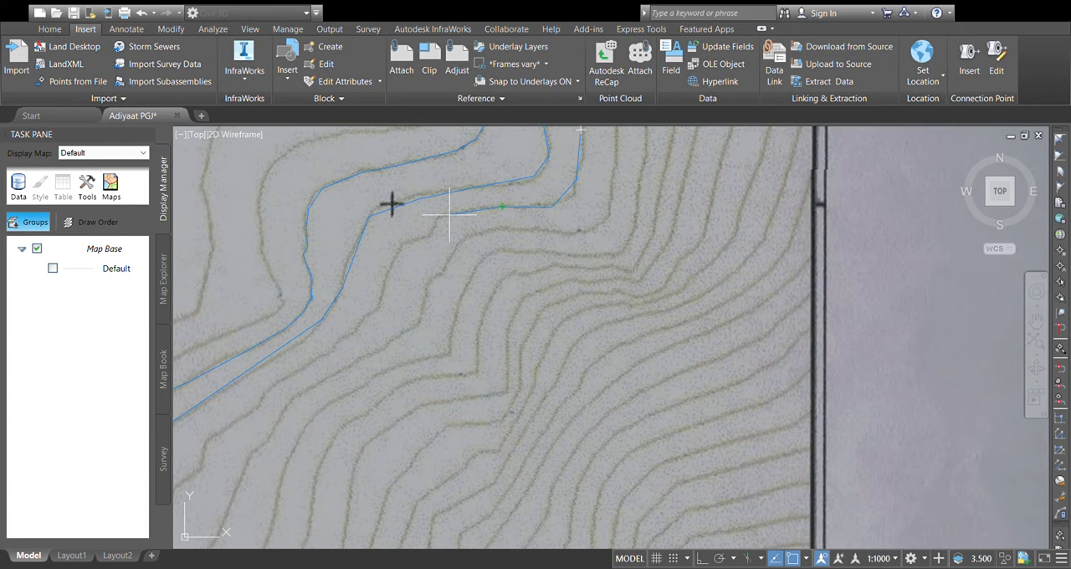
{"action": "scroll", "coordinate": [449, 215], "scroll_direction": "up", "scroll_amount": 2}
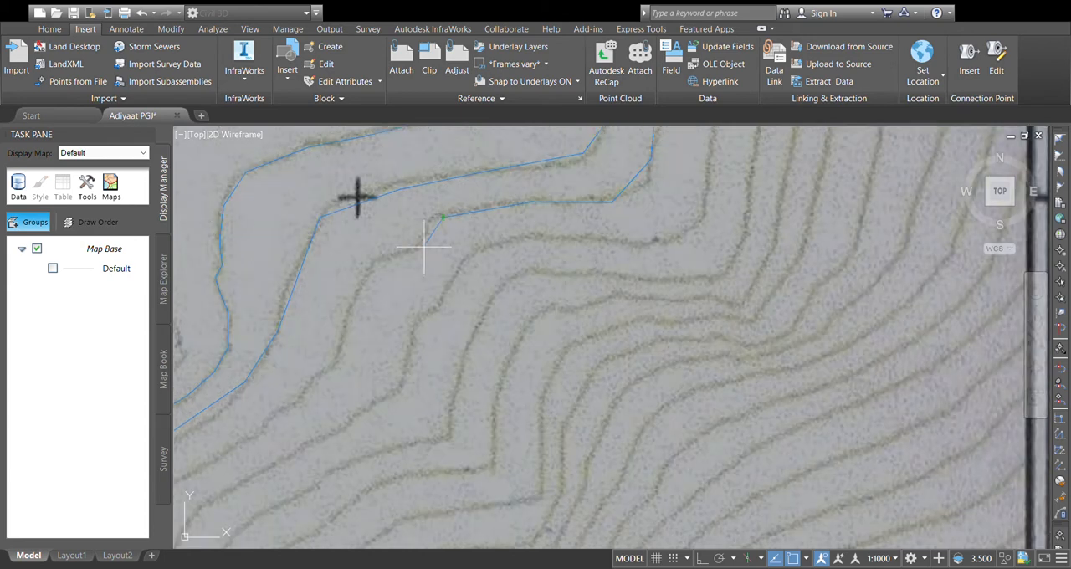
{"action": "left_click", "coordinate": [384, 261]}
{"action": "left_click", "coordinate": [341, 359]}
Step: Continue the third polyline southwest along its contour and down the southward stretch east of "205"
{"action": "scroll", "coordinate": [282, 414], "scroll_direction": "down", "scroll_amount": 4}
{"action": "middle_click_drag", "start_coordinate": [282, 414], "coordinate": [473, 270]}
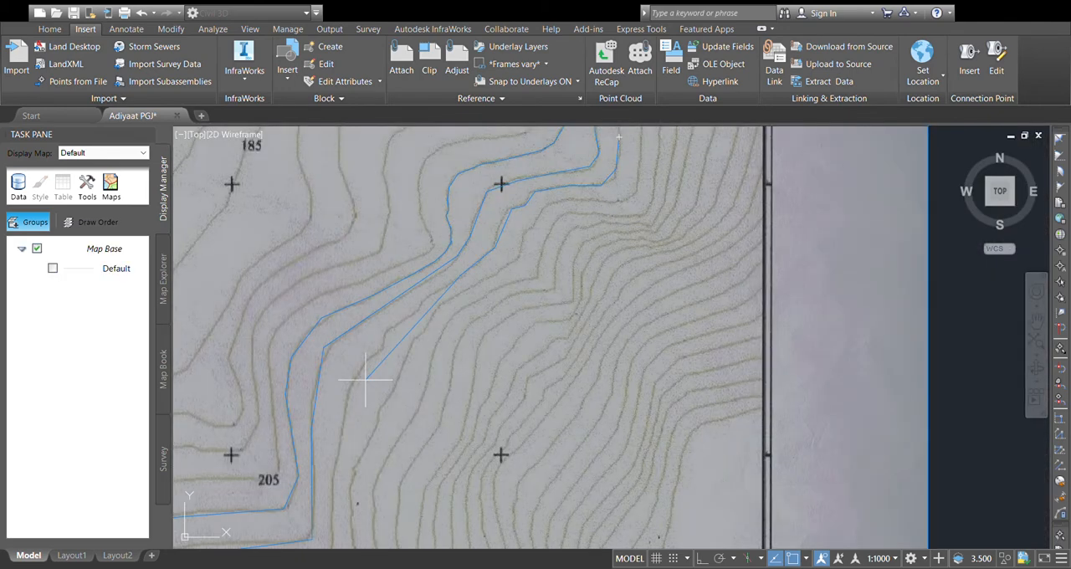
{"action": "left_click", "coordinate": [369, 357]}
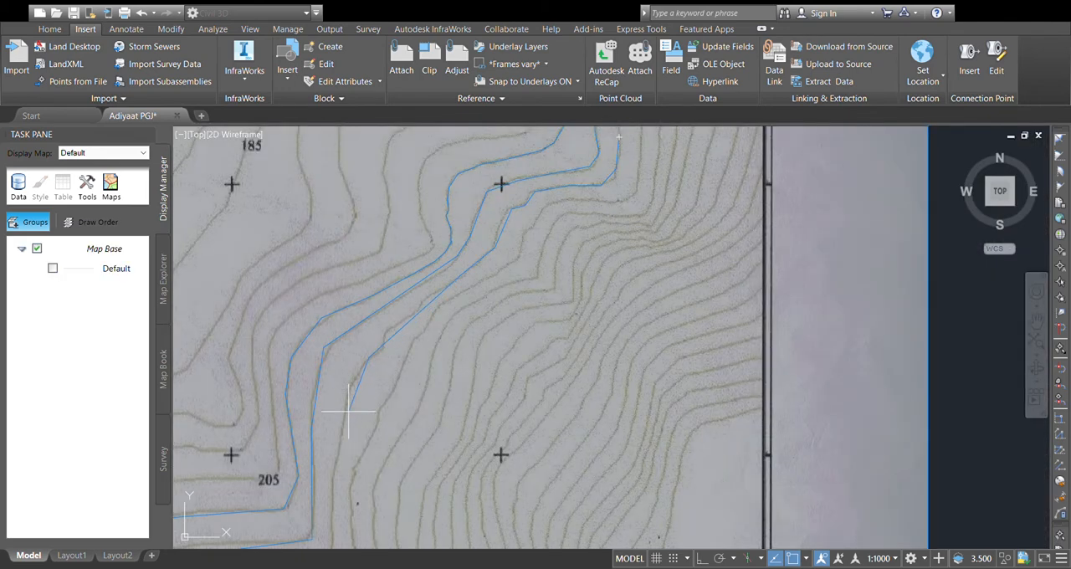
{"action": "left_click", "coordinate": [347, 412]}
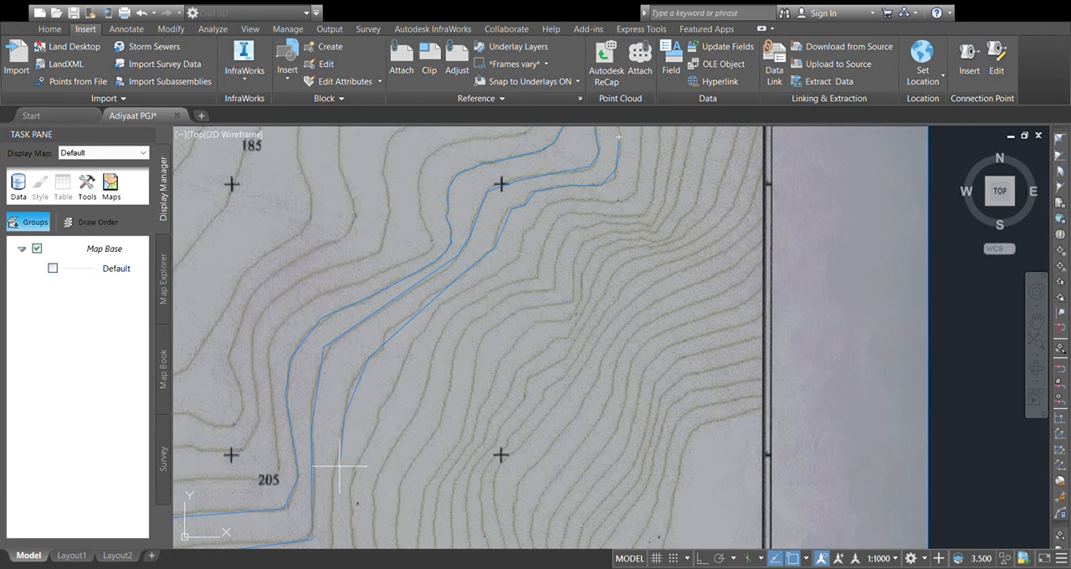
{"action": "middle_click_drag", "start_coordinate": [338, 471], "coordinate": [358, 363]}
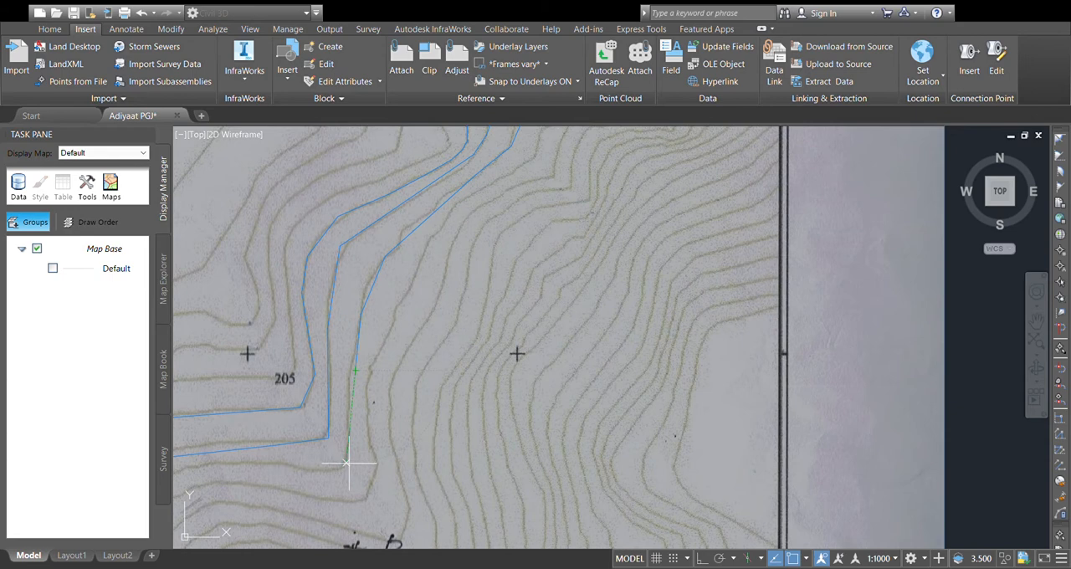
Step: Trace the third contour around its corner, west to "220" and a short way southwest past the label, and end the polyline
{"action": "middle_click_drag", "start_coordinate": [345, 463], "coordinate": [449, 360]}
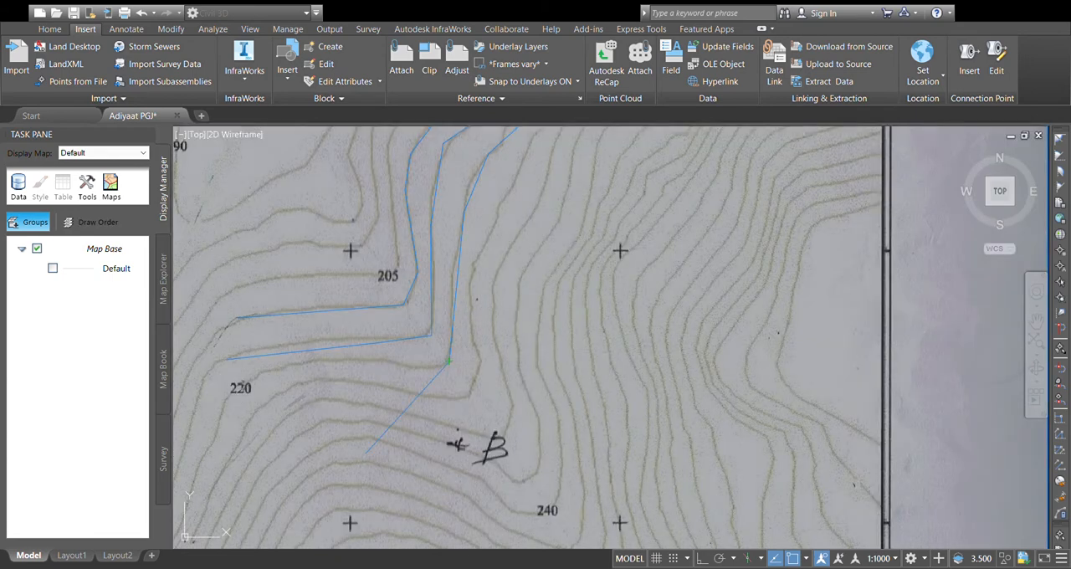
{"action": "scroll", "coordinate": [449, 360], "scroll_direction": "up", "scroll_amount": 4}
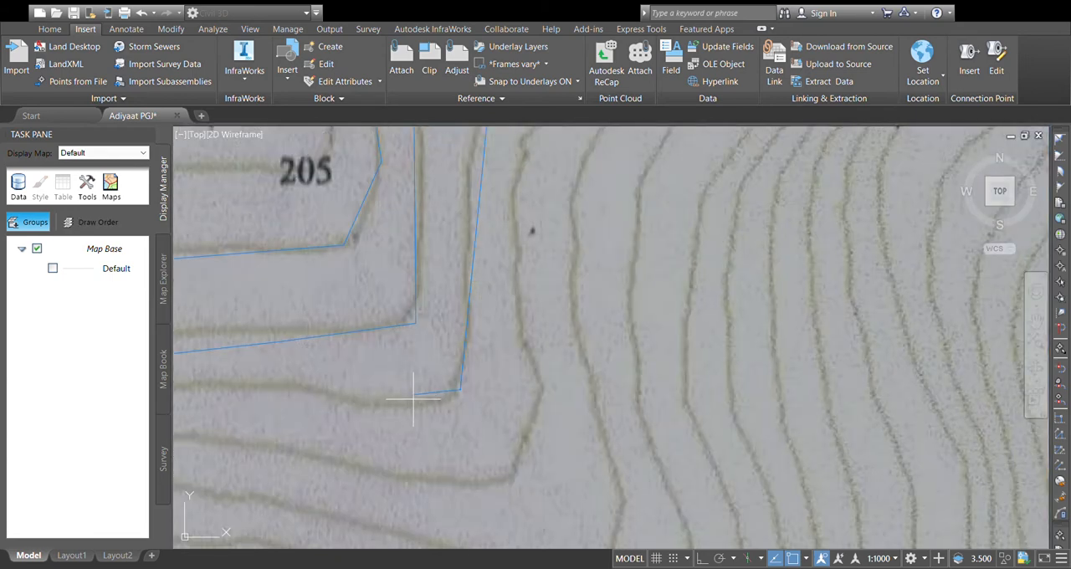
{"action": "scroll", "coordinate": [415, 404], "scroll_direction": "down", "scroll_amount": 4}
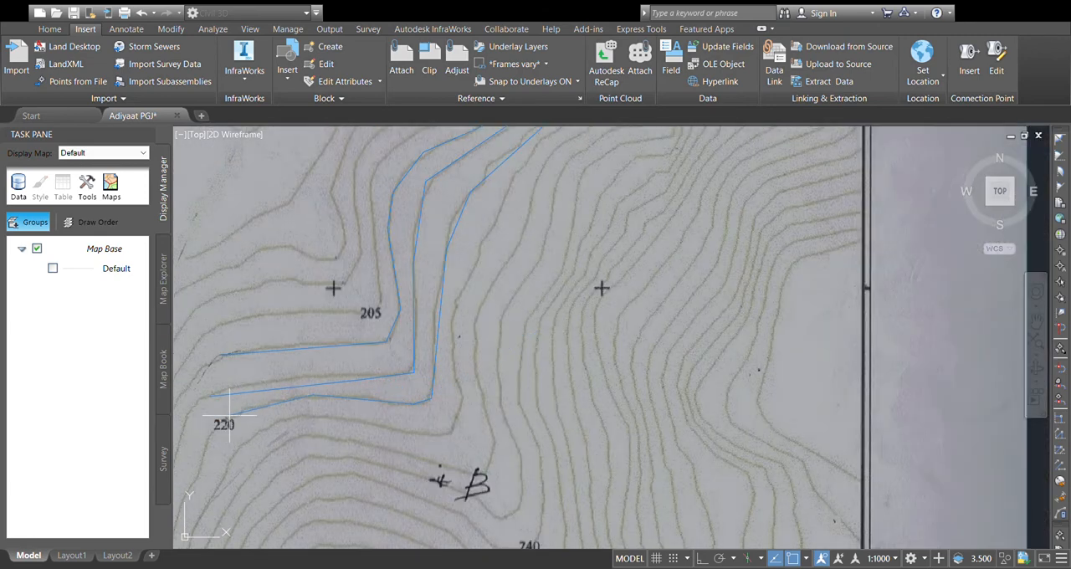
{"action": "middle_click_drag", "start_coordinate": [232, 414], "coordinate": [435, 322]}
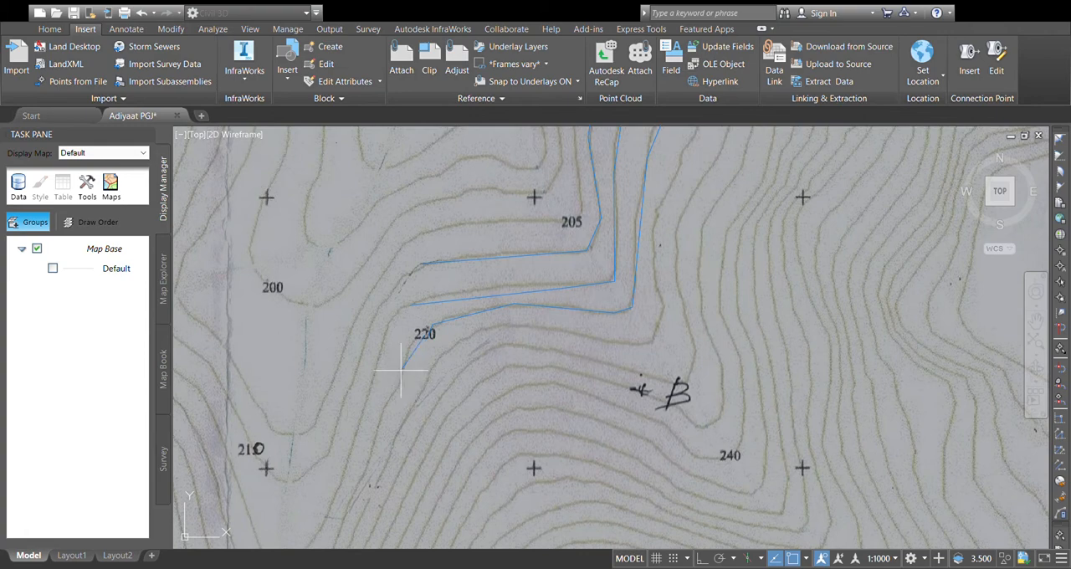
{"action": "left_click", "coordinate": [401, 368]}
{"action": "key", "text": "Return"}
Step: Start a fourth polyline on the next contour east at the title block's lower edge and trace it south, around the corner and west
{"action": "middle_click_drag", "start_coordinate": [549, 230], "coordinate": [390, 455]}
{"action": "scroll", "coordinate": [598, 259], "scroll_direction": "down", "scroll_amount": 2}
{"action": "middle_click_drag", "start_coordinate": [606, 246], "coordinate": [502, 323]}
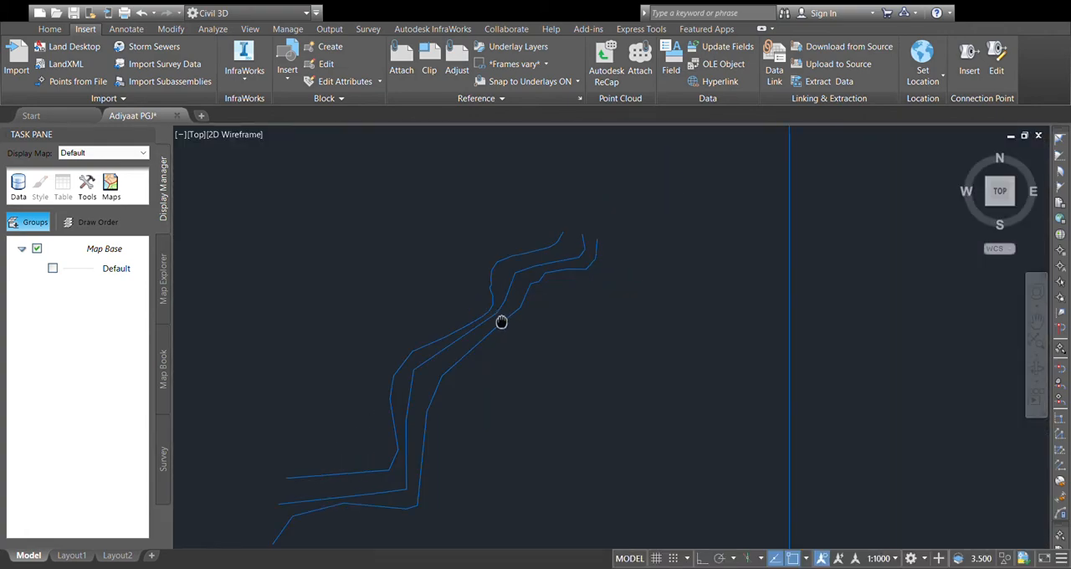
{"action": "scroll", "coordinate": [591, 255], "scroll_direction": "up", "scroll_amount": 4}
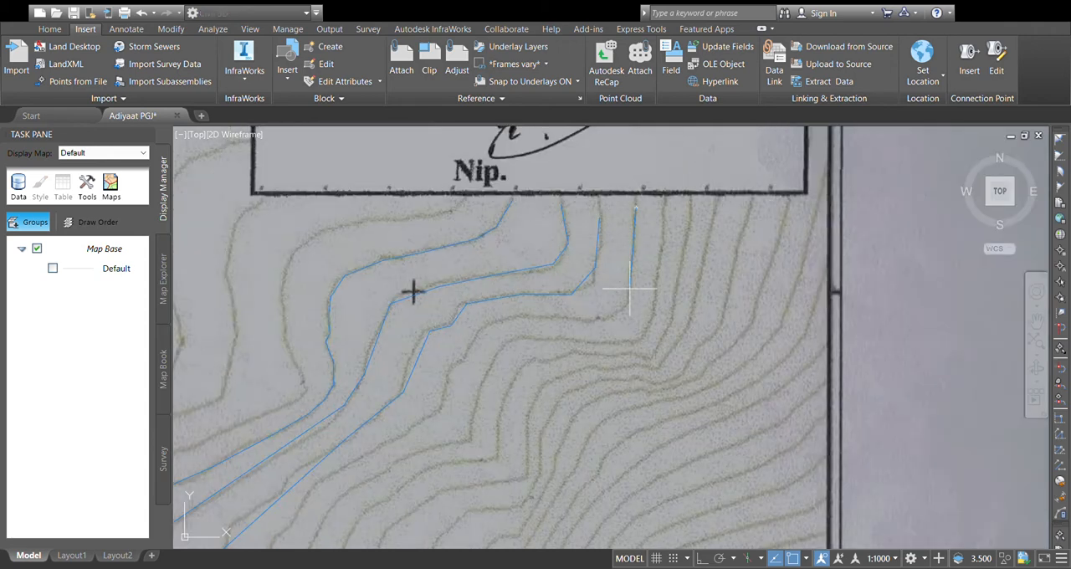
{"action": "left_click", "coordinate": [622, 317]}
{"action": "left_click", "coordinate": [600, 323]}
{"action": "left_click", "coordinate": [511, 312]}
{"action": "left_click", "coordinate": [476, 330]}
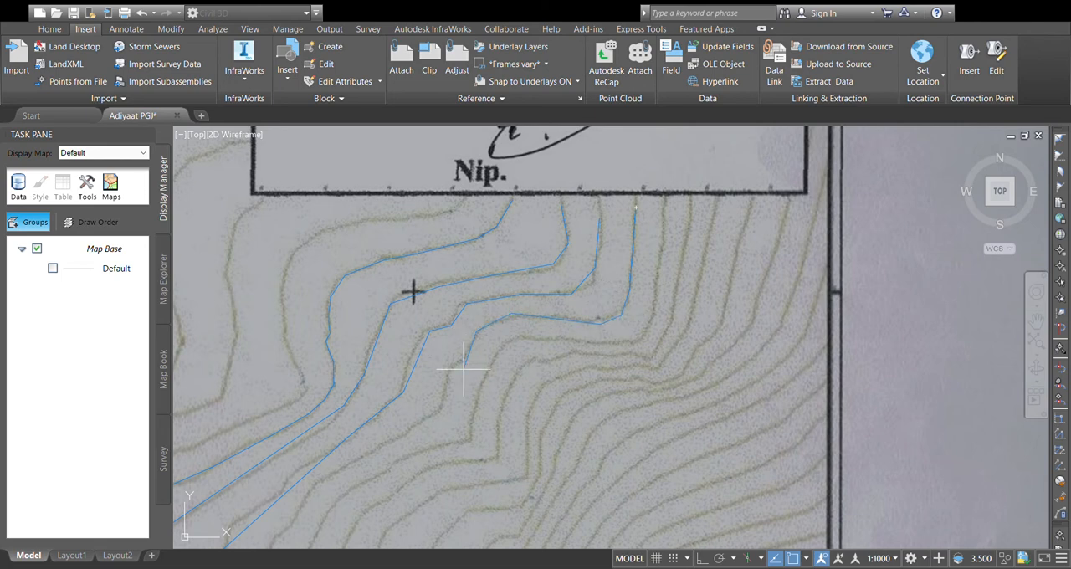
Step: Continue the fourth polyline southwest along its contour, following the bends southeast of the third polyline
{"action": "left_click", "coordinate": [453, 377]}
{"action": "left_click", "coordinate": [319, 480]}
{"action": "scroll", "coordinate": [352, 452], "scroll_direction": "down", "scroll_amount": 2}
{"action": "middle_click_drag", "start_coordinate": [359, 438], "coordinate": [449, 288]}
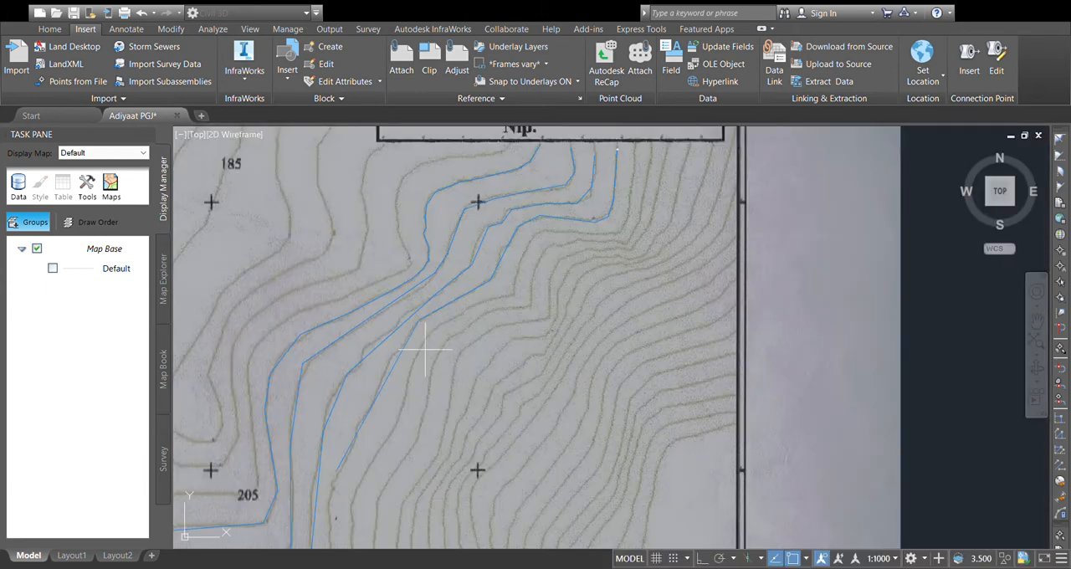
{"action": "left_click", "coordinate": [380, 376]}
{"action": "middle_click_drag", "start_coordinate": [381, 376], "coordinate": [416, 250]}
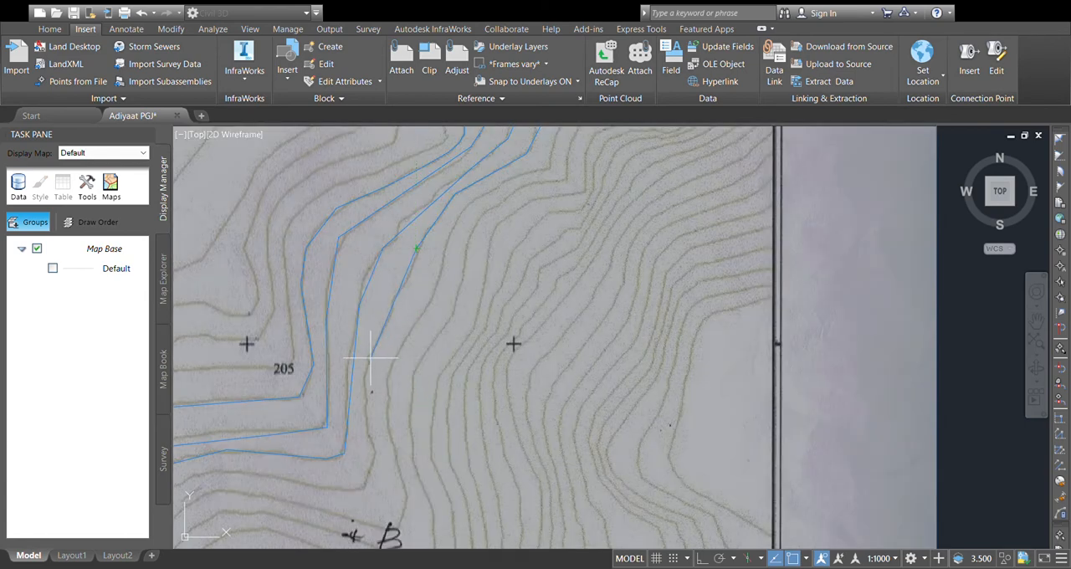
Step: Trace the fourth contour south past its small eastward bulge to the corner just north of the handwritten "B"
{"action": "scroll", "coordinate": [370, 408], "scroll_direction": "down", "scroll_amount": 2}
{"action": "middle_click_drag", "start_coordinate": [371, 407], "coordinate": [394, 287]}
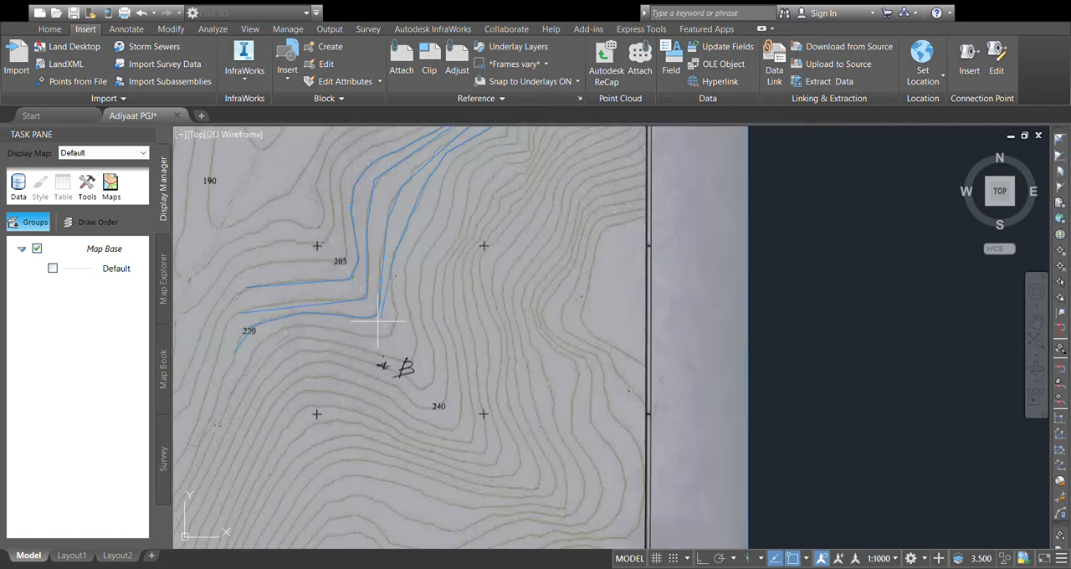
{"action": "scroll", "coordinate": [395, 294], "scroll_direction": "up", "scroll_amount": 4}
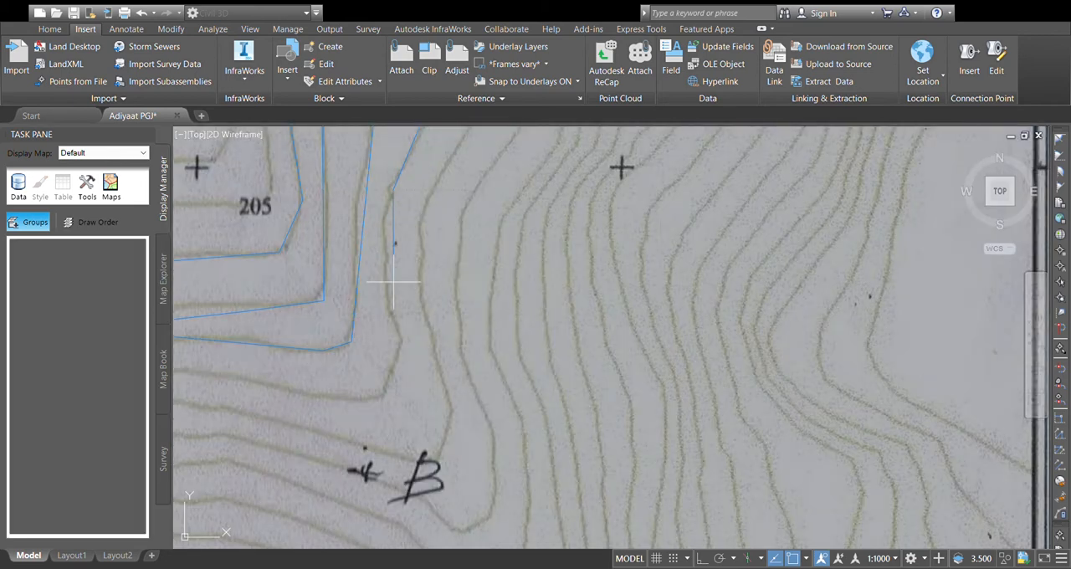
{"action": "left_click", "coordinate": [402, 338]}
{"action": "left_click", "coordinate": [384, 397]}
{"action": "middle_click_drag", "start_coordinate": [384, 396], "coordinate": [624, 289]}
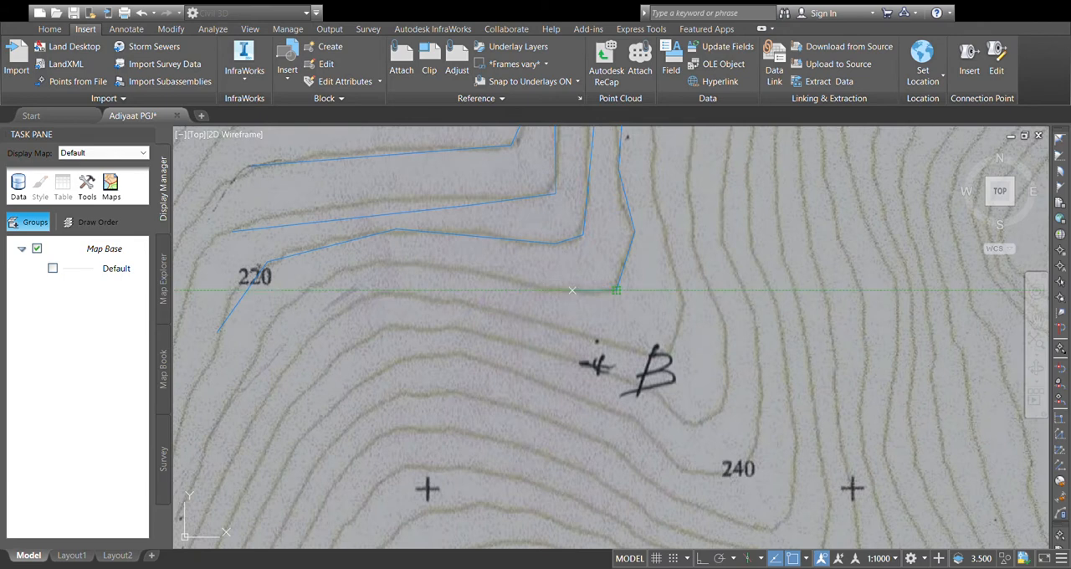
Step: Trace the fourth contour west over its crest and down to a point just southeast of "220", and end the polyline
{"action": "left_click", "coordinate": [386, 261]}
{"action": "left_click", "coordinate": [315, 283]}
{"action": "left_click", "coordinate": [282, 306]}
{"action": "key", "text": "Return"}
{"action": "scroll", "coordinate": [531, 215], "scroll_direction": "down", "scroll_amount": 4}
{"action": "middle_click_drag", "start_coordinate": [530, 214], "coordinate": [469, 344]}
{"action": "middle_click_drag", "start_coordinate": [564, 218], "coordinate": [477, 330]}
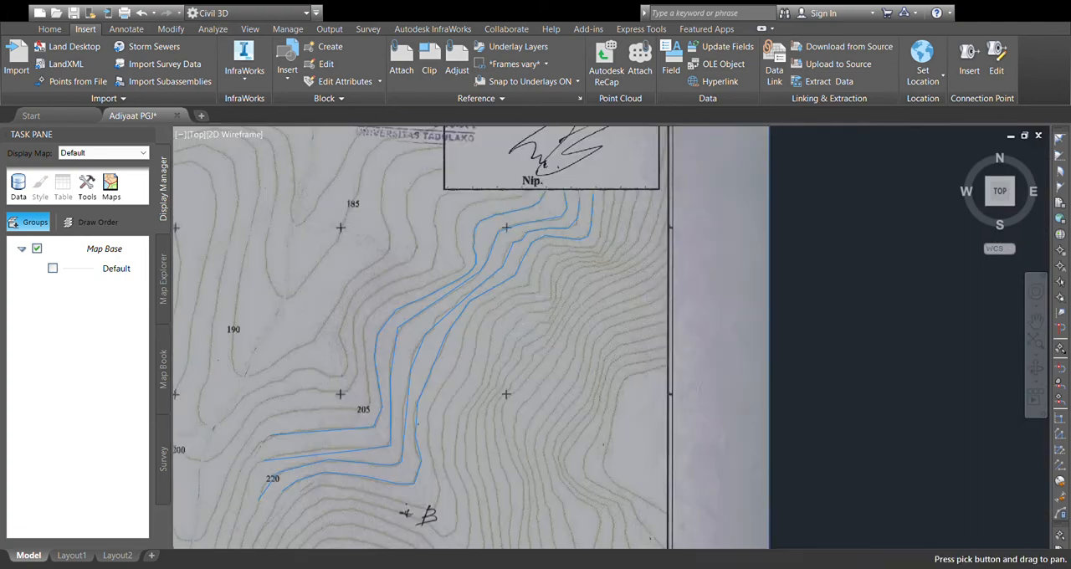
Step: Bring up the COGO point tools for the drawing's ground data
{"action": "middle_click_drag", "start_coordinate": [542, 228], "coordinate": [531, 264]}
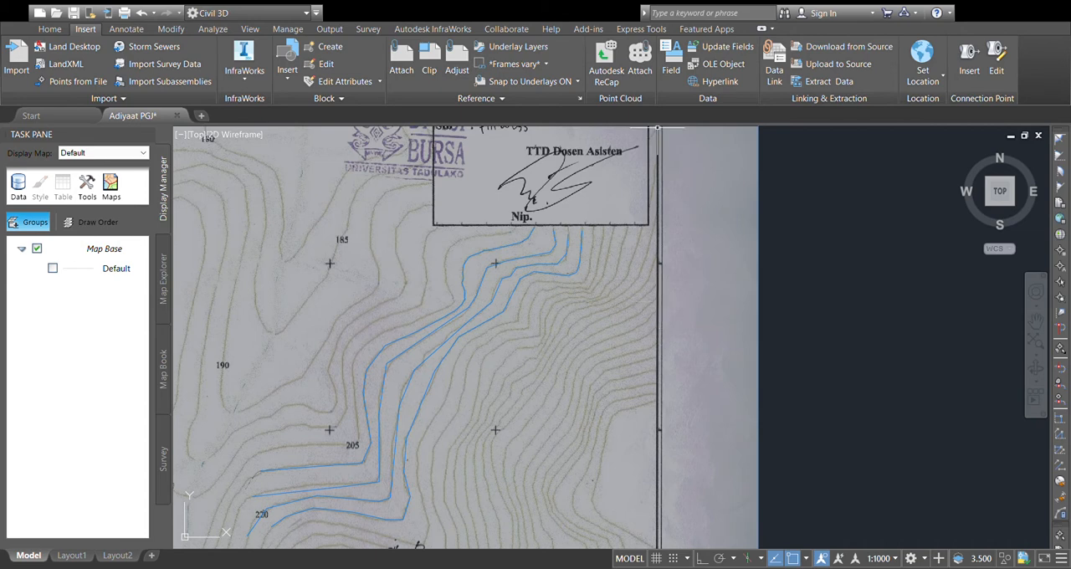
{"action": "left_click", "coordinate": [127, 30]}
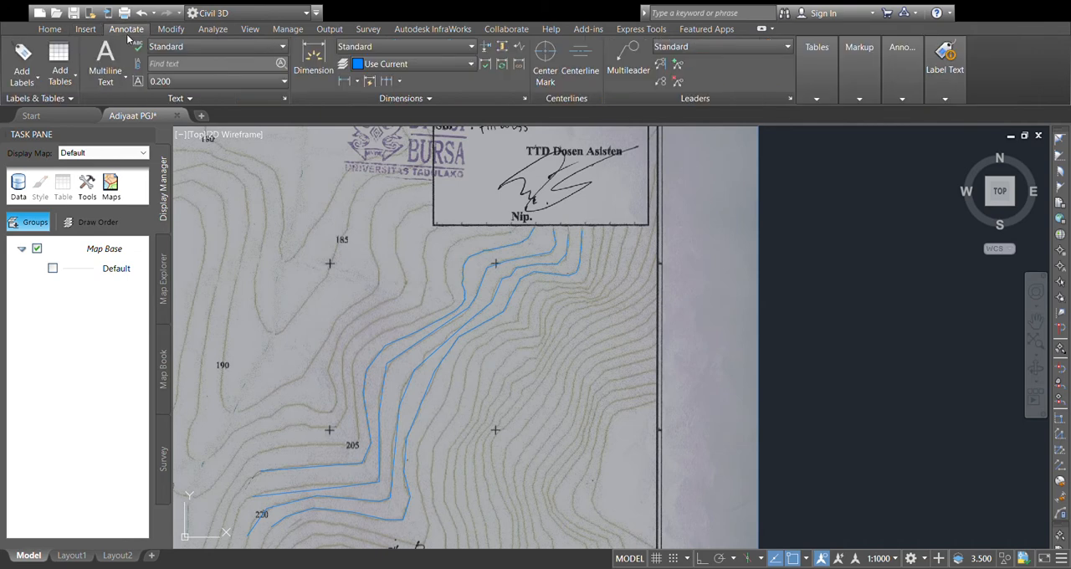
{"action": "left_click", "coordinate": [170, 30]}
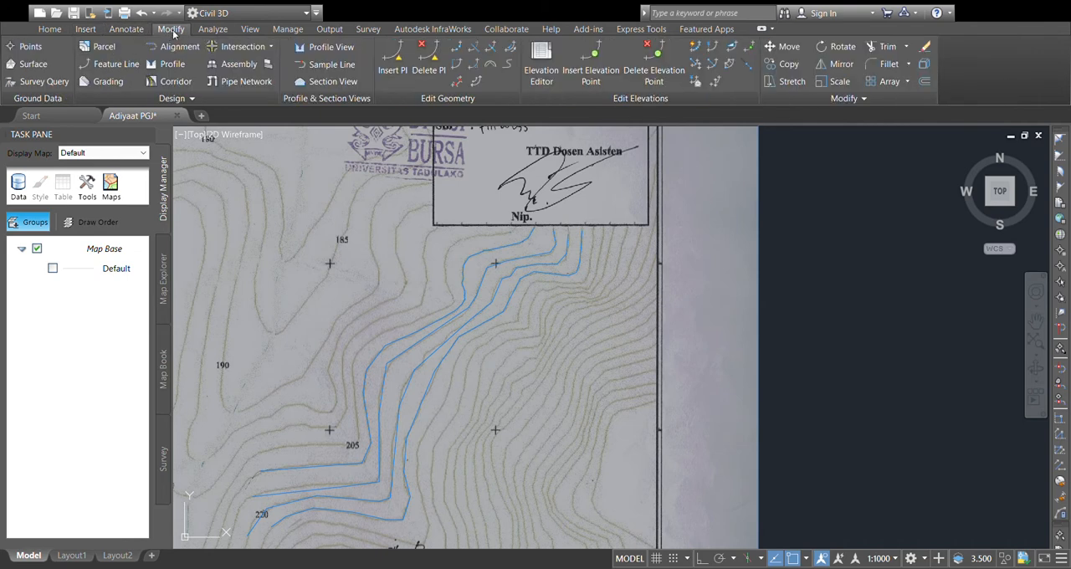
{"action": "left_click", "coordinate": [31, 47]}
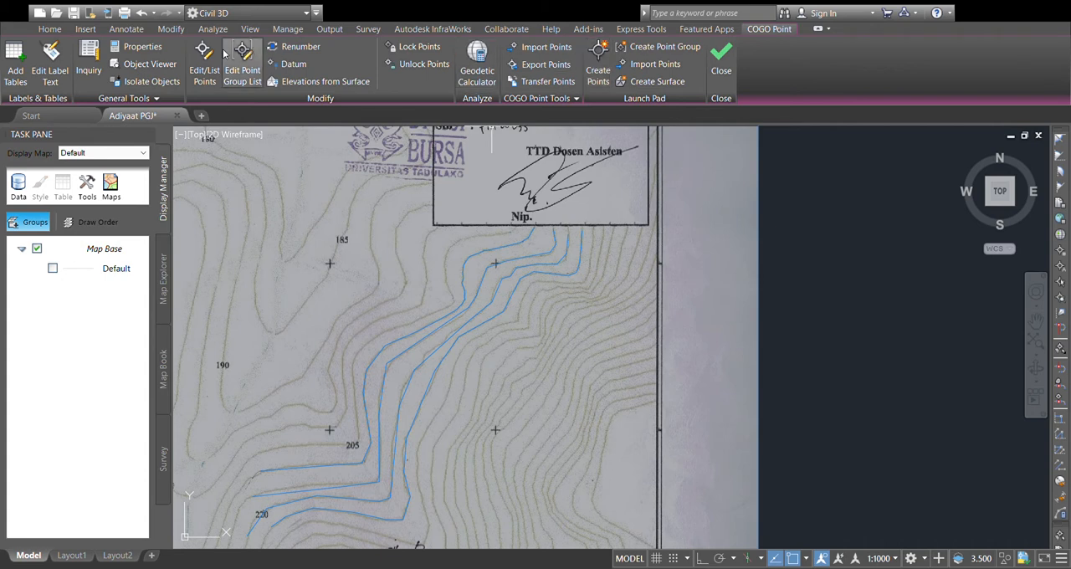
{"action": "left_click", "coordinate": [149, 31]}
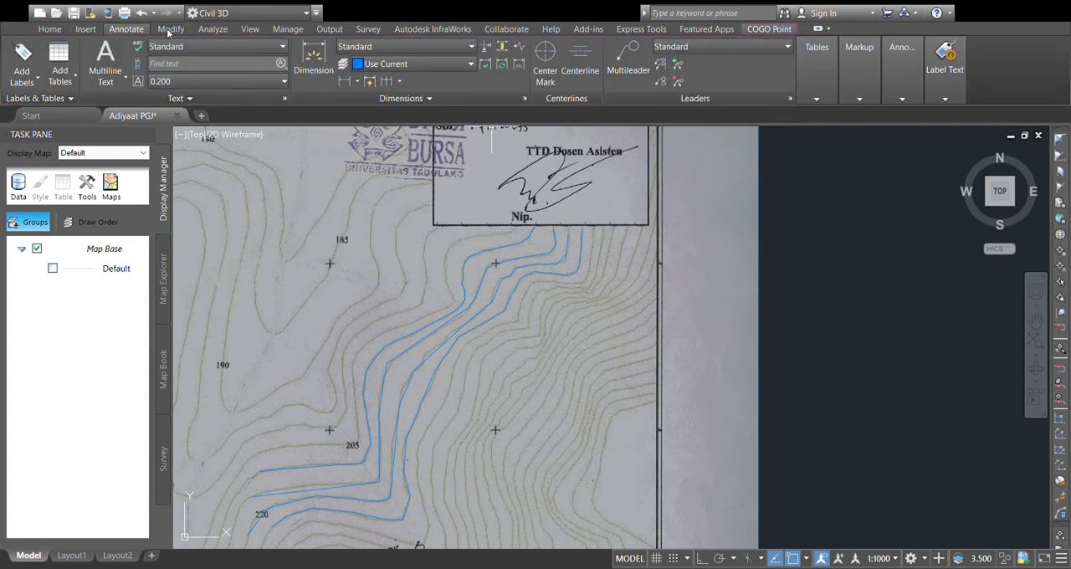
{"action": "left_click", "coordinate": [172, 31]}
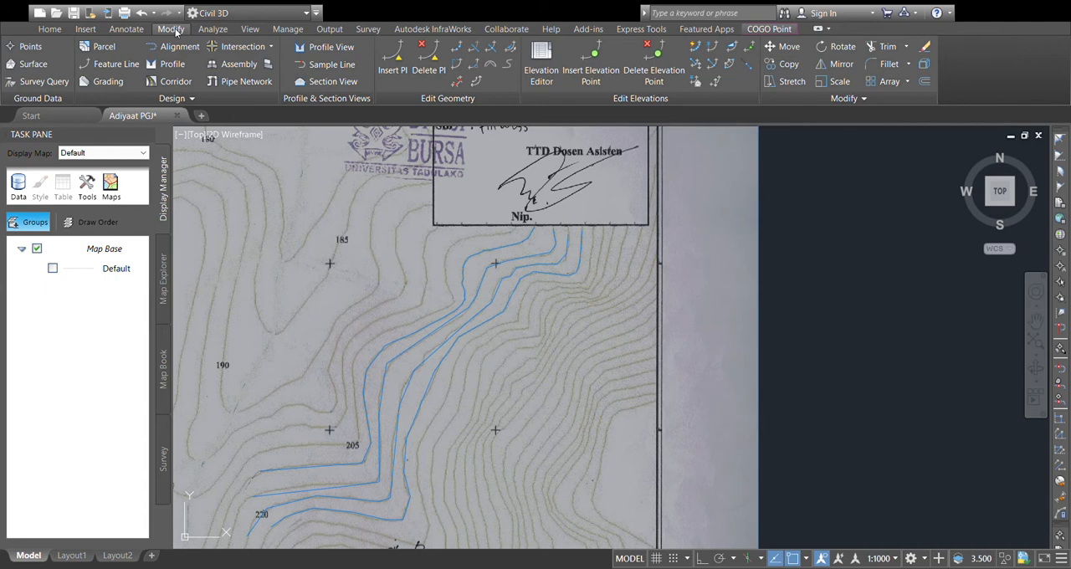
{"action": "left_click", "coordinate": [25, 47]}
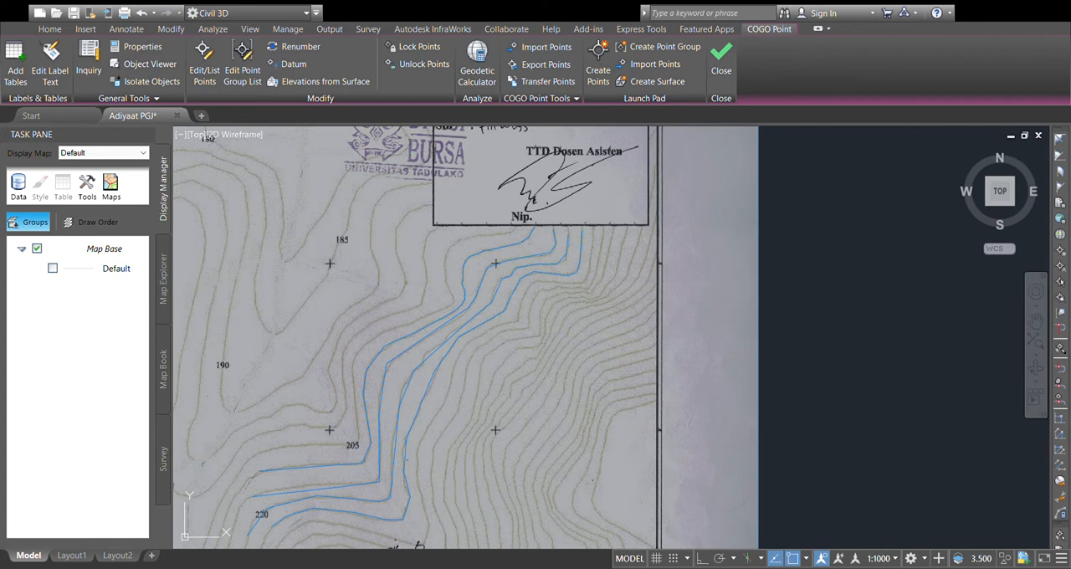
Step: Create COGO points at the vertices of the first, westernmost polyline, from the title block down to its end southwest of "205"
{"action": "scroll", "coordinate": [536, 228], "scroll_direction": "up", "scroll_amount": 3}
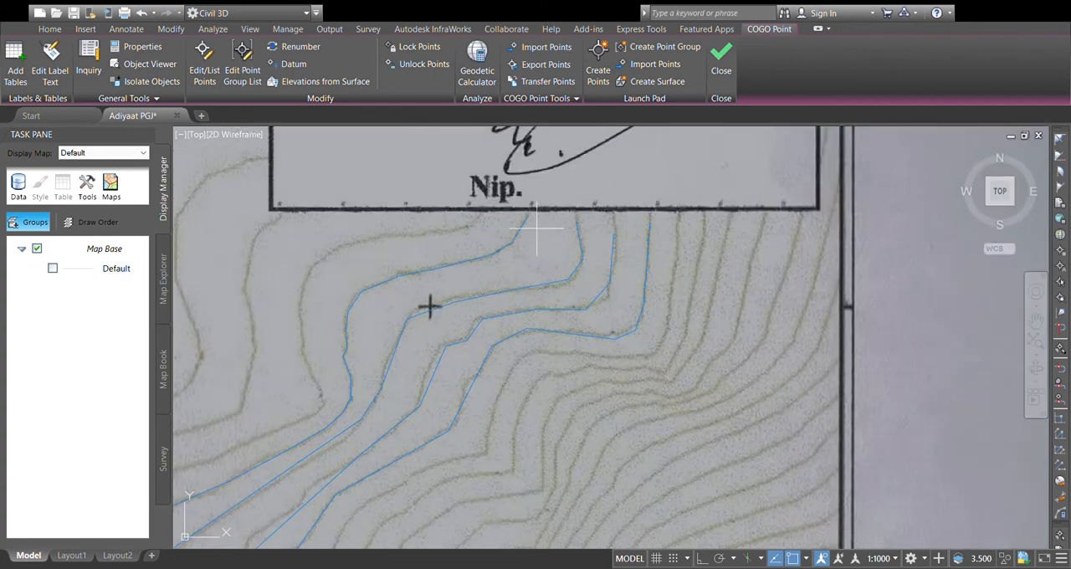
{"action": "scroll", "coordinate": [536, 227], "scroll_direction": "up", "scroll_amount": 4}
{"action": "scroll", "coordinate": [445, 326], "scroll_direction": "down", "scroll_amount": 4}
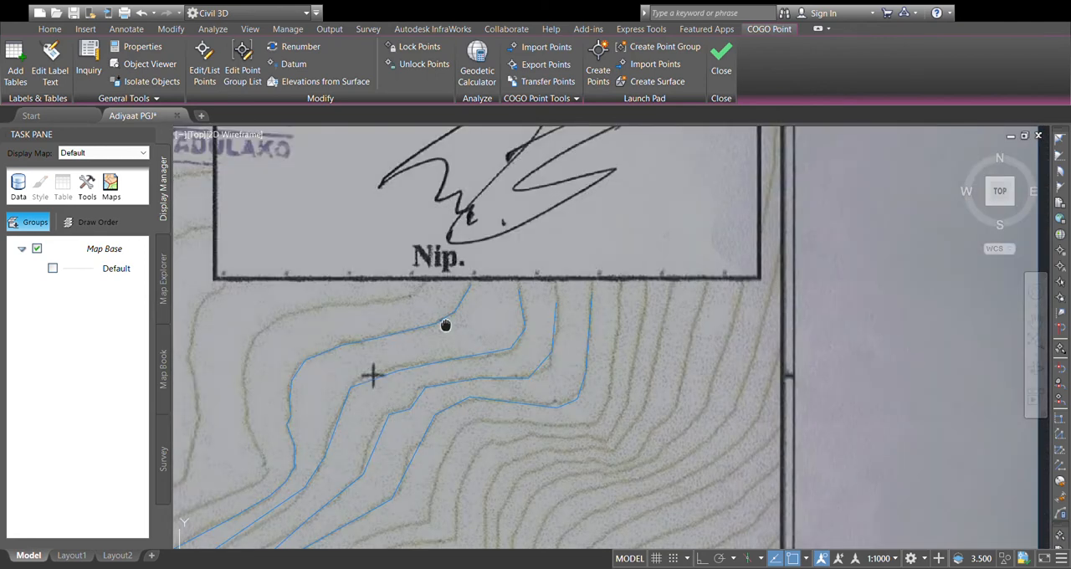
{"action": "scroll", "coordinate": [469, 282], "scroll_direction": "up", "scroll_amount": 3}
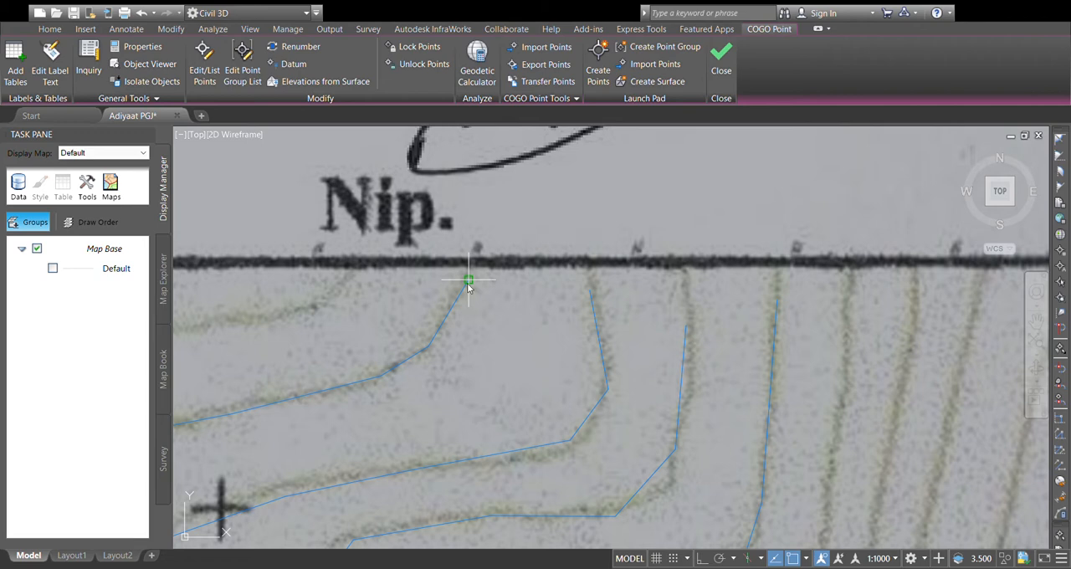
{"action": "key", "text": "Return"}
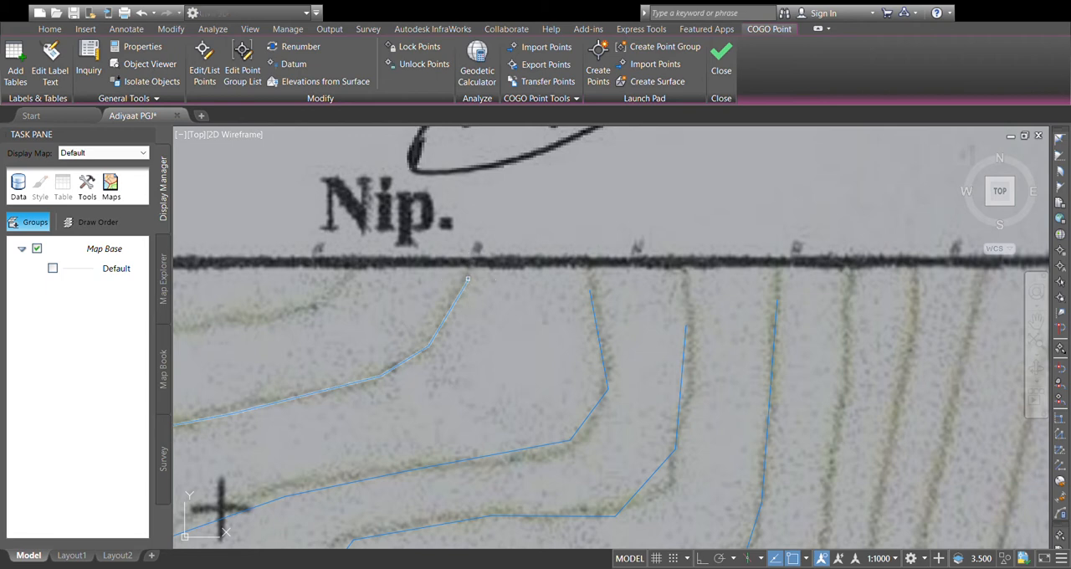
{"action": "left_click", "coordinate": [452, 306]}
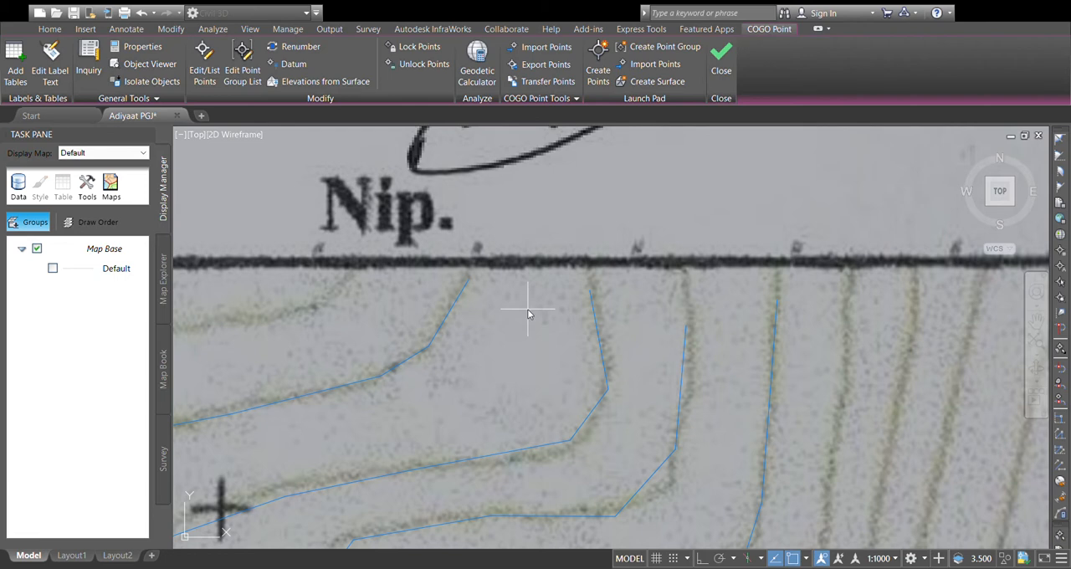
{"action": "key", "text": "Return"}
{"action": "scroll", "coordinate": [289, 421], "scroll_direction": "down", "scroll_amount": 4}
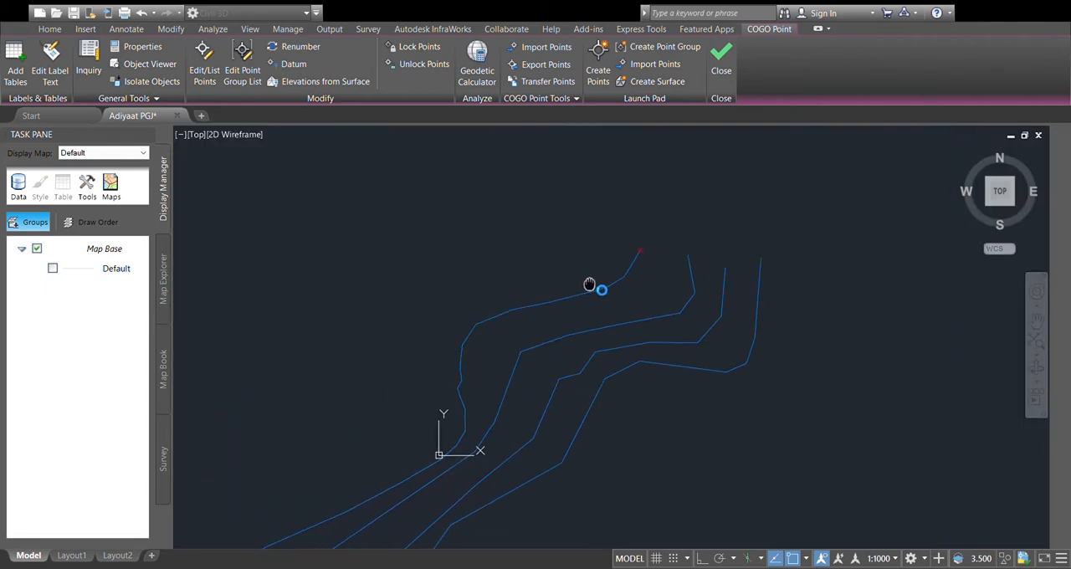
{"action": "scroll", "coordinate": [600, 316], "scroll_direction": "down", "scroll_amount": 2}
{"action": "middle_click_drag", "start_coordinate": [600, 316], "coordinate": [632, 307]}
{"action": "scroll", "coordinate": [730, 141], "scroll_direction": "down", "scroll_amount": 2}
{"action": "middle_click_drag", "start_coordinate": [517, 340], "coordinate": [520, 331]}
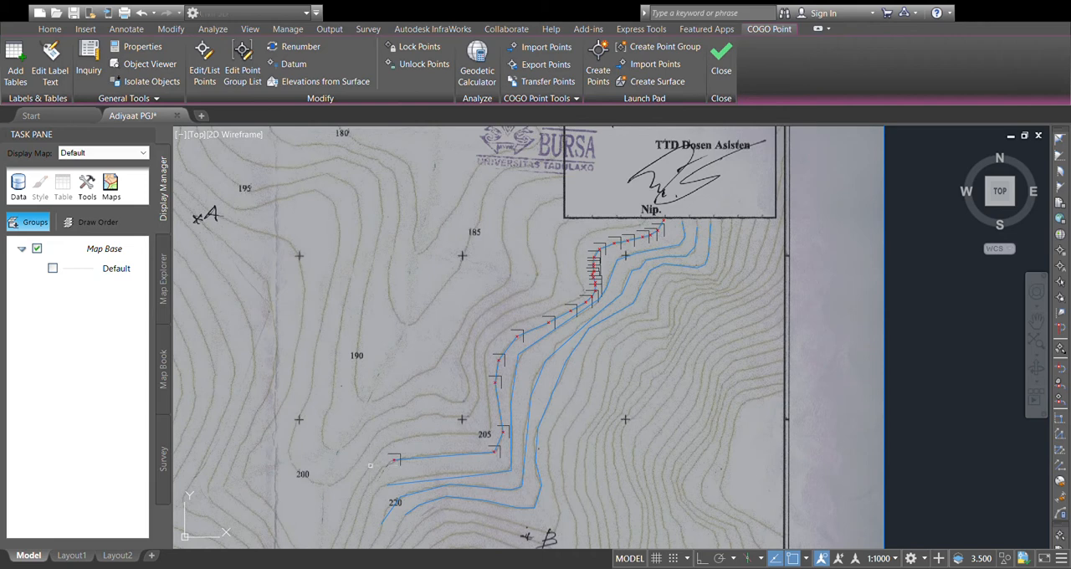
Step: Create COGO points at the vertices of the second polyline from the west, starting from its end at the title block
{"action": "scroll", "coordinate": [452, 444], "scroll_direction": "up", "scroll_amount": 5}
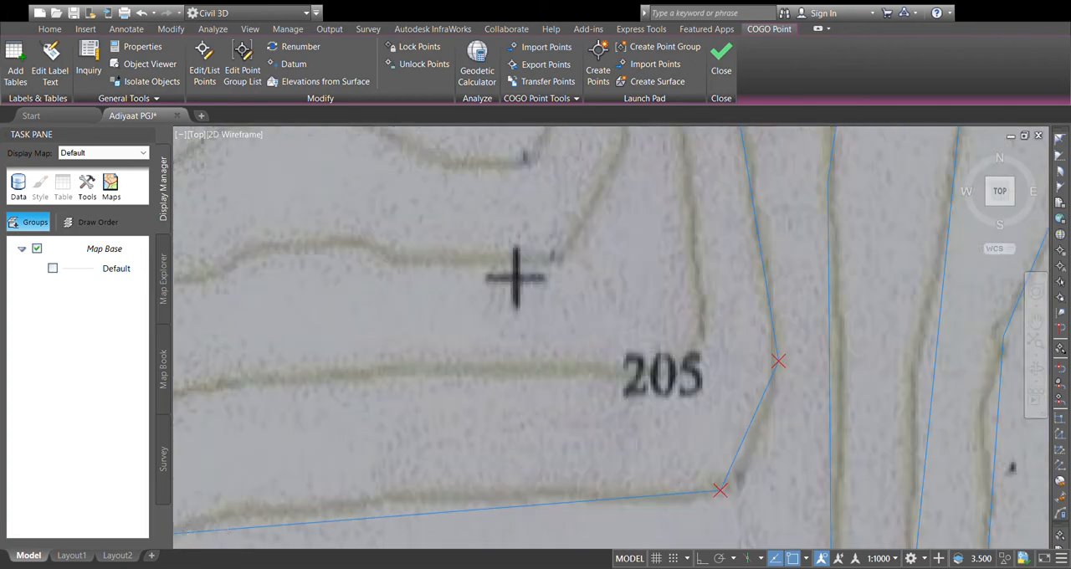
{"action": "mouse_move", "coordinate": [720, 490]}
{"action": "middle_mouse_down"}
{"action": "mouse_move", "coordinate": [582, 381]}
{"action": "mouse_move", "coordinate": [586, 394]}
{"action": "middle_mouse_up"}
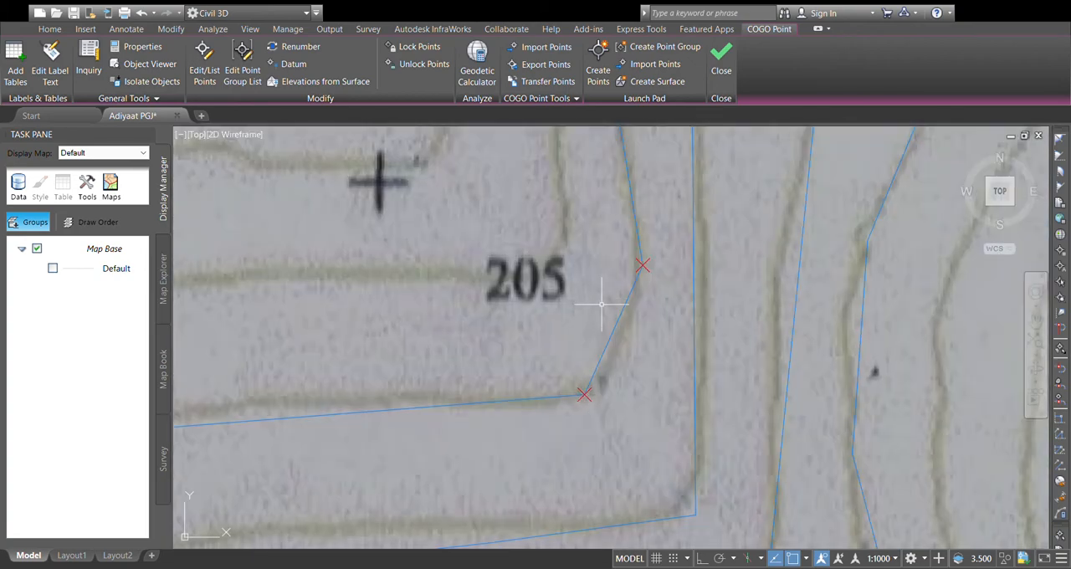
{"action": "scroll", "coordinate": [606, 297], "scroll_direction": "down", "scroll_amount": 3}
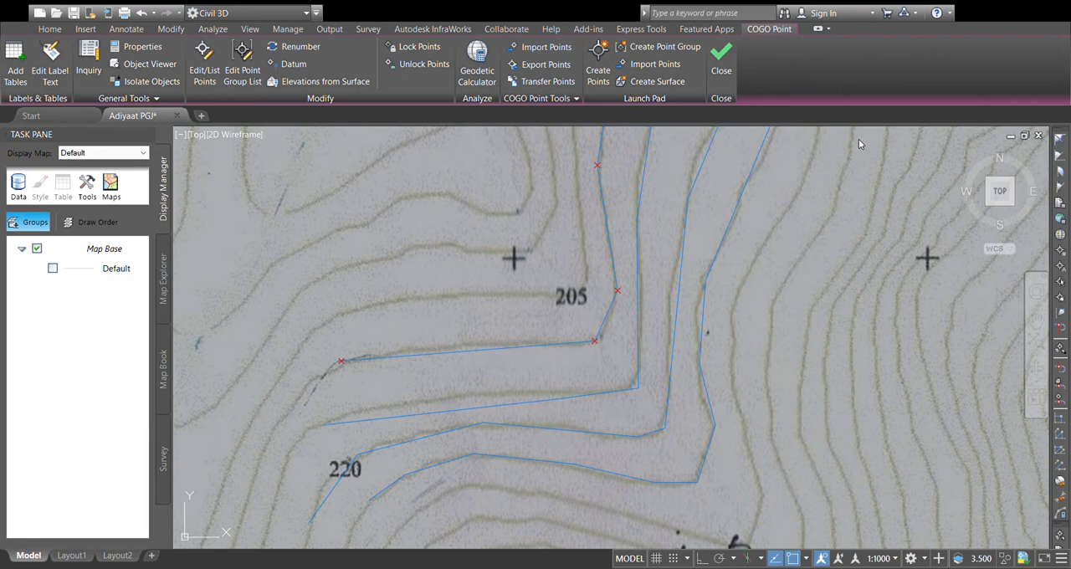
{"action": "scroll", "coordinate": [759, 242], "scroll_direction": "down", "scroll_amount": 3}
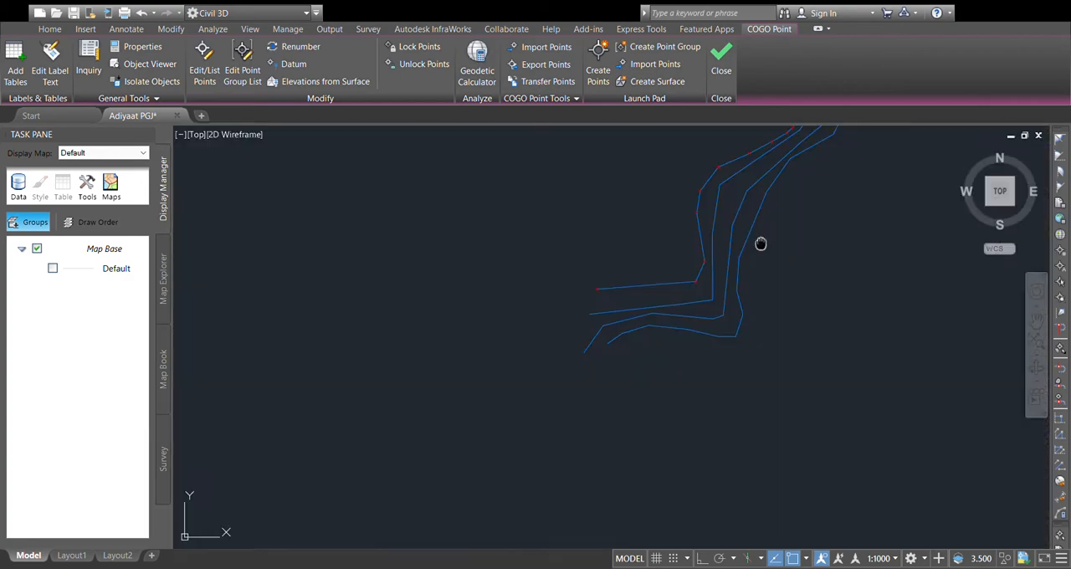
{"action": "mouse_move", "coordinate": [705, 235]}
{"action": "middle_mouse_down"}
{"action": "mouse_move", "coordinate": [725, 260]}
{"action": "mouse_move", "coordinate": [665, 290]}
{"action": "middle_mouse_up"}
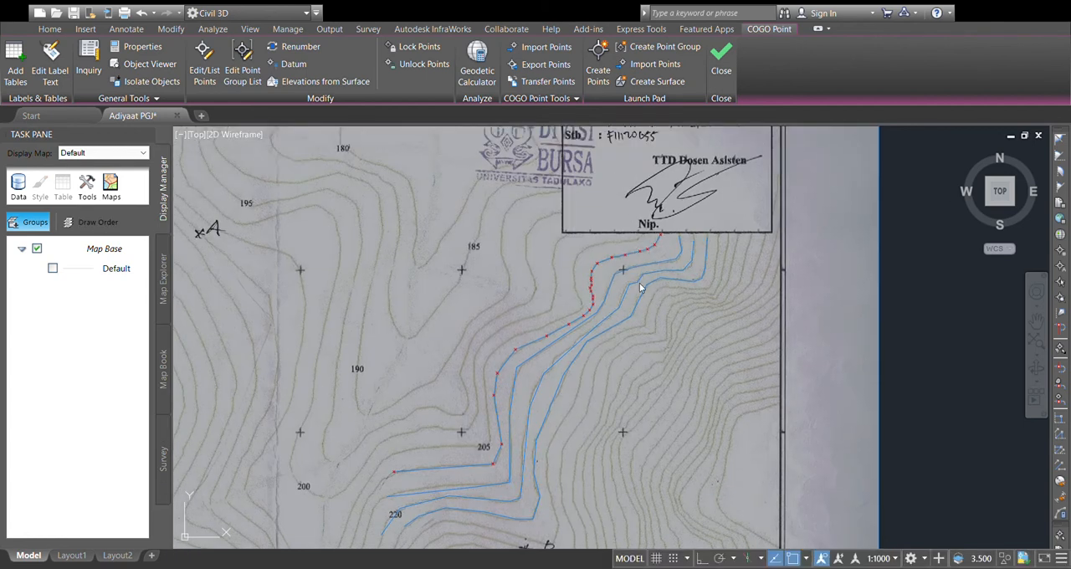
{"action": "scroll", "coordinate": [674, 244], "scroll_direction": "up", "scroll_amount": 2}
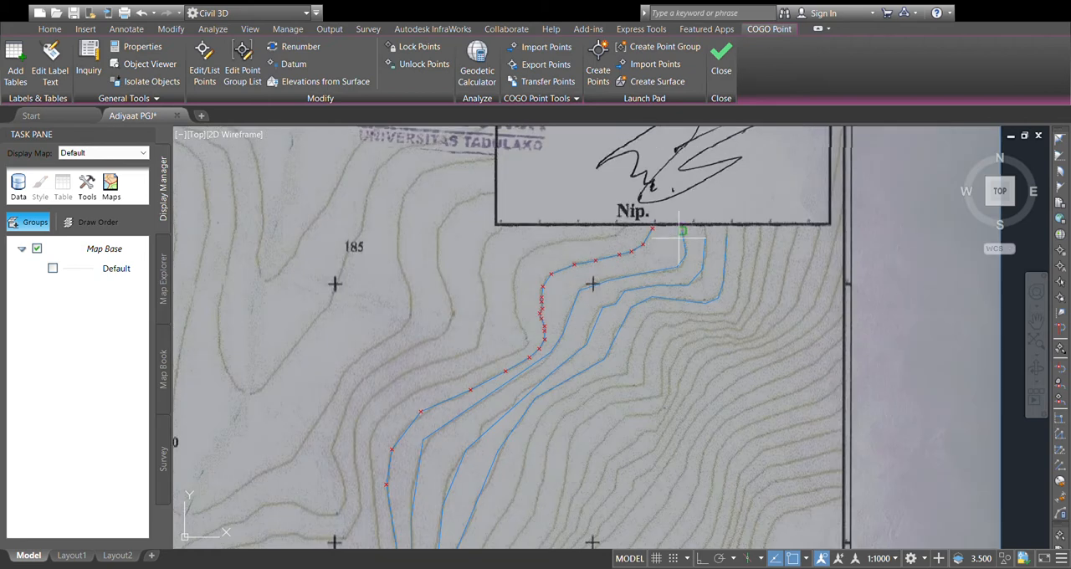
{"action": "scroll", "coordinate": [679, 239], "scroll_direction": "up", "scroll_amount": 3}
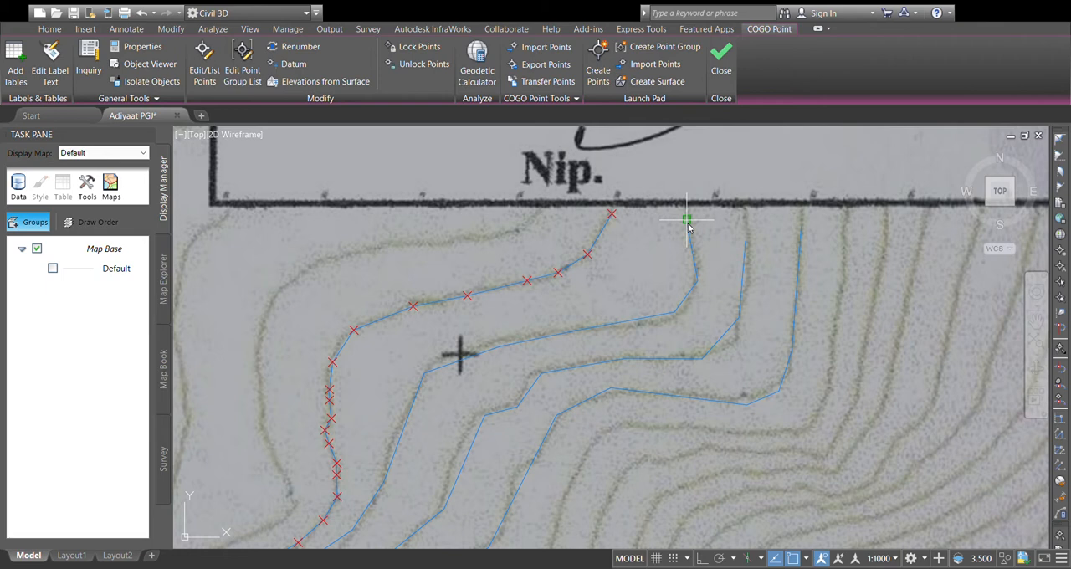
{"action": "left_click", "coordinate": [688, 223]}
{"action": "left_click", "coordinate": [688, 231]}
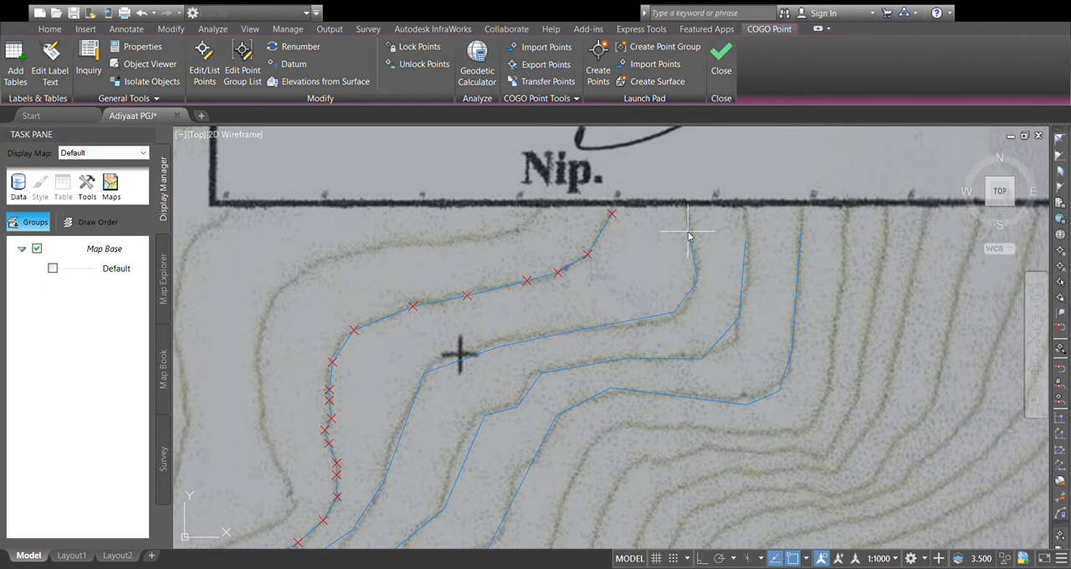
{"action": "left_click", "coordinate": [687, 230]}
{"action": "scroll", "coordinate": [687, 234], "scroll_direction": "down", "scroll_amount": 6}
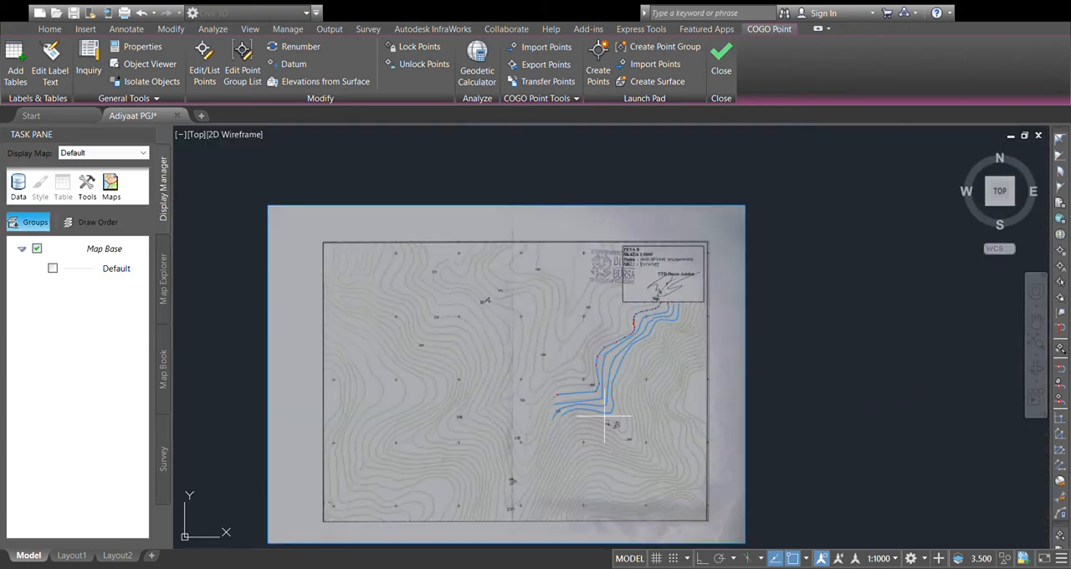
{"action": "scroll", "coordinate": [559, 393], "scroll_direction": "up", "scroll_amount": 4}
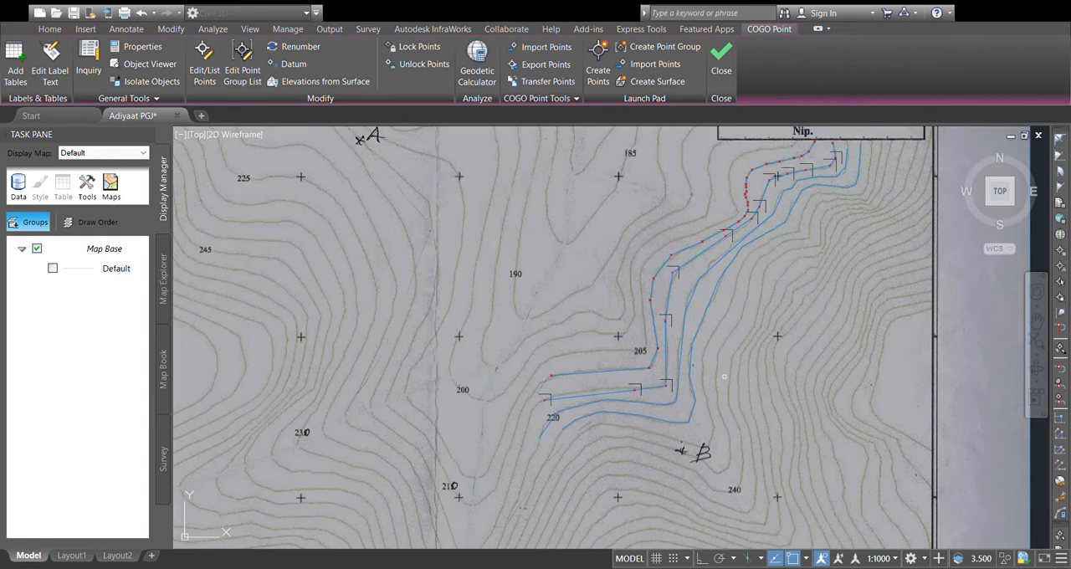
Step: Create COGO points at the vertices of the third polyline from the west, accepting the default prompt responses
{"action": "scroll", "coordinate": [724, 376], "scroll_direction": "down", "scroll_amount": 5}
{"action": "scroll", "coordinate": [712, 398], "scroll_direction": "up", "scroll_amount": 2}
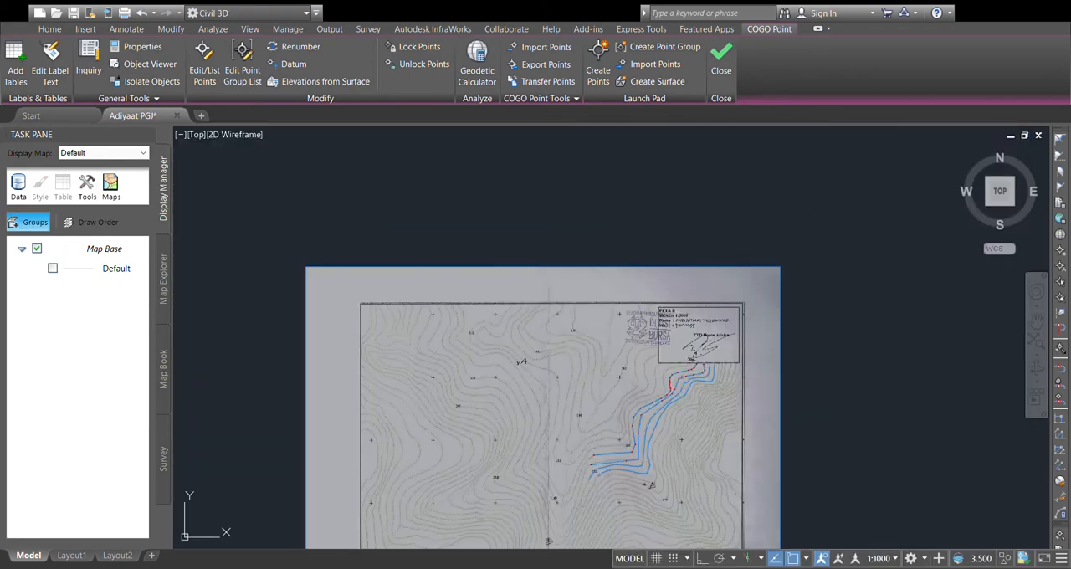
{"action": "scroll", "coordinate": [712, 398], "scroll_direction": "up", "scroll_amount": 5}
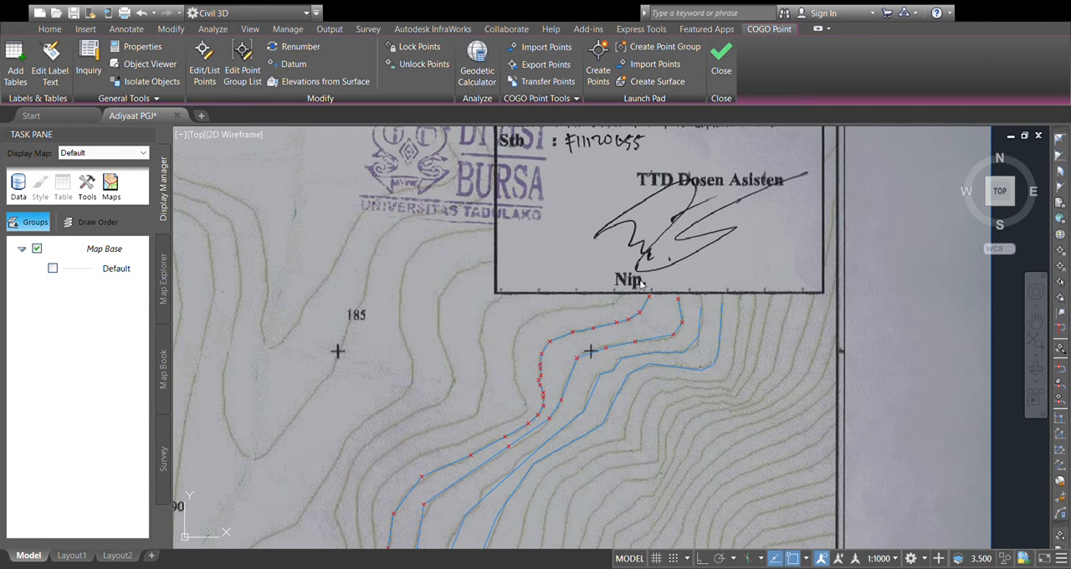
{"action": "scroll", "coordinate": [711, 306], "scroll_direction": "up", "scroll_amount": 2}
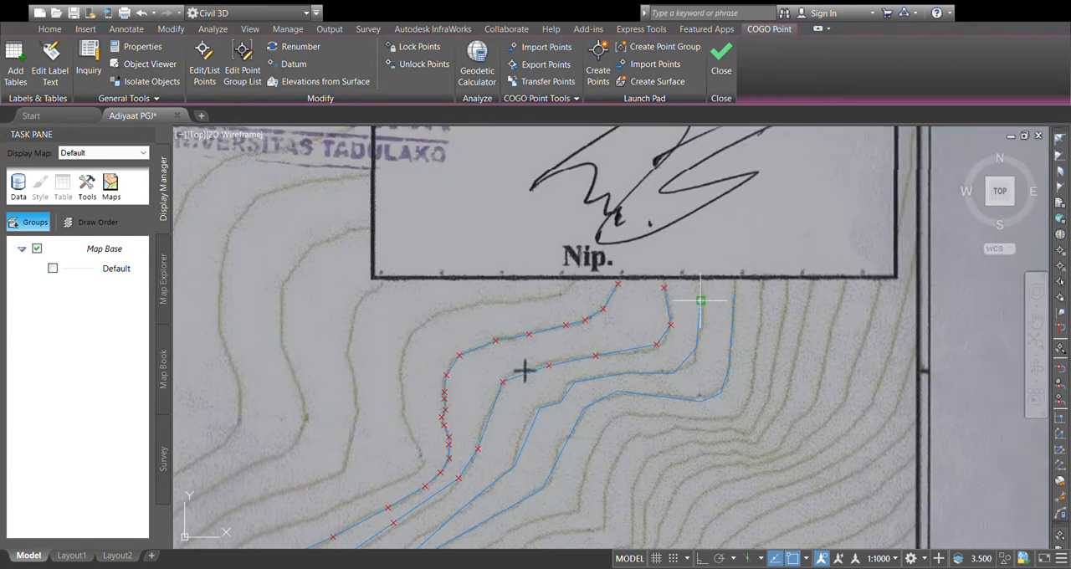
{"action": "left_click", "coordinate": [702, 306]}
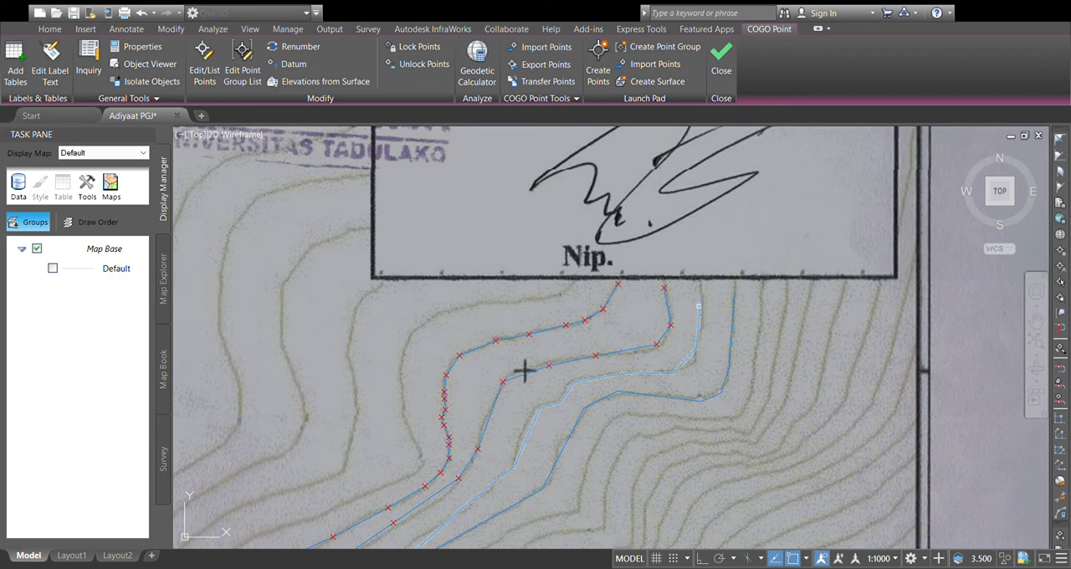
{"action": "left_click", "coordinate": [698, 308]}
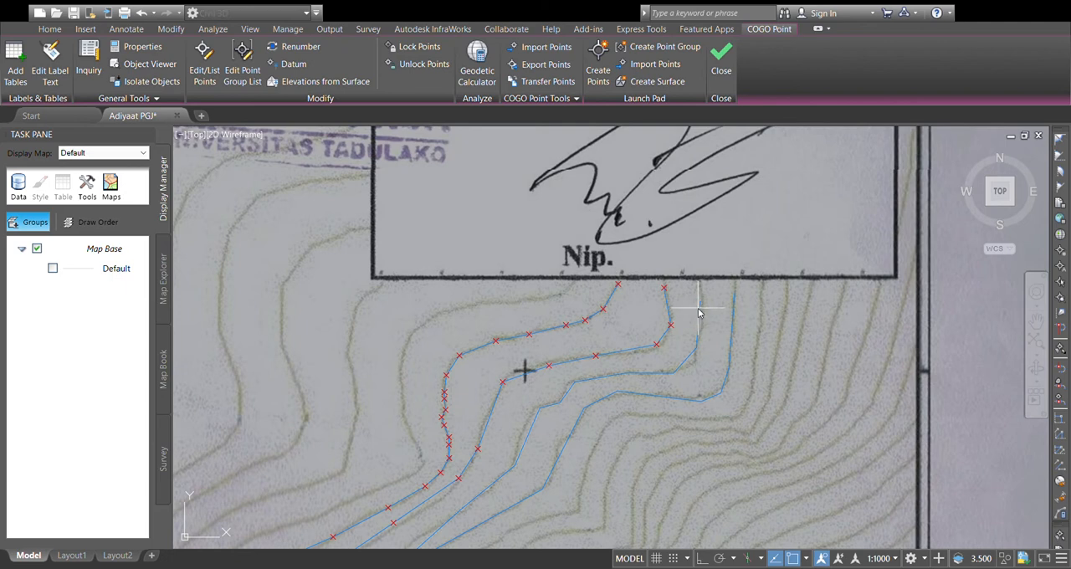
{"action": "key", "text": "Return"}
{"action": "key", "text": "Return"}
{"action": "key", "text": "Return"}
{"action": "key", "text": "Return"}
{"action": "key", "text": "Return"}
{"action": "key", "text": "Return"}
{"action": "key", "text": "Return"}
{"action": "key", "text": "Return"}
{"action": "key", "text": "Return"}
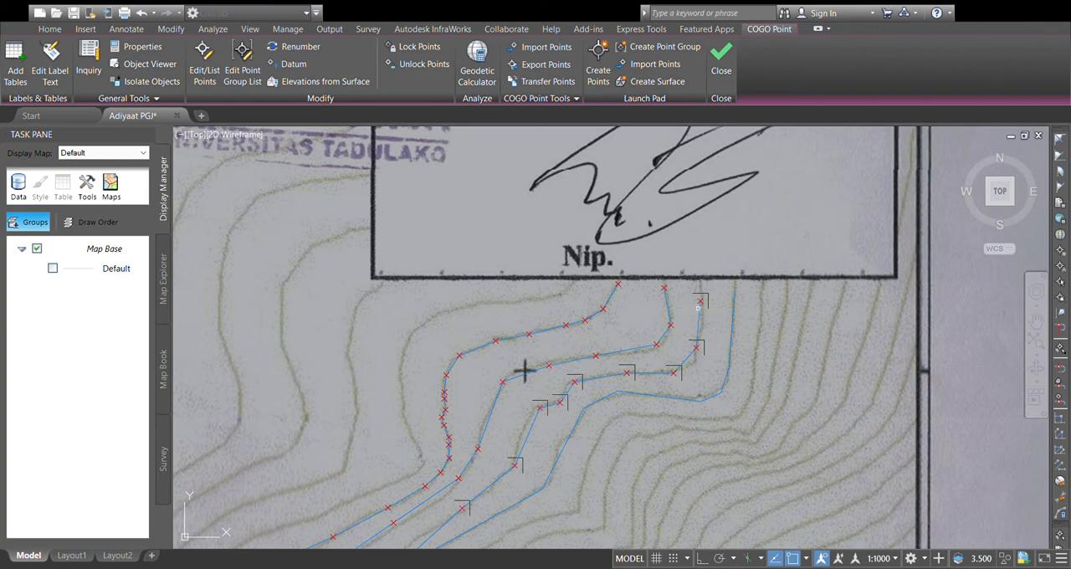
Step: Create COGO points at the vertices of the fourth, easternmost polyline that passes just north of the handwritten "B"
{"action": "scroll", "coordinate": [525, 371], "scroll_direction": "down", "scroll_amount": 6}
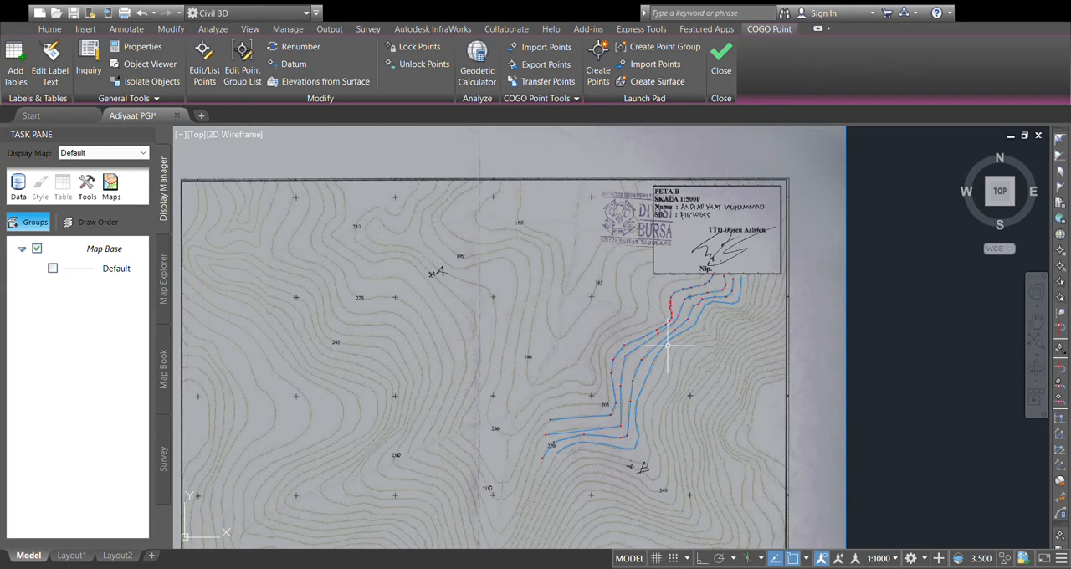
{"action": "scroll", "coordinate": [627, 360], "scroll_direction": "down", "scroll_amount": 2}
{"action": "scroll", "coordinate": [648, 351], "scroll_direction": "up", "scroll_amount": 5}
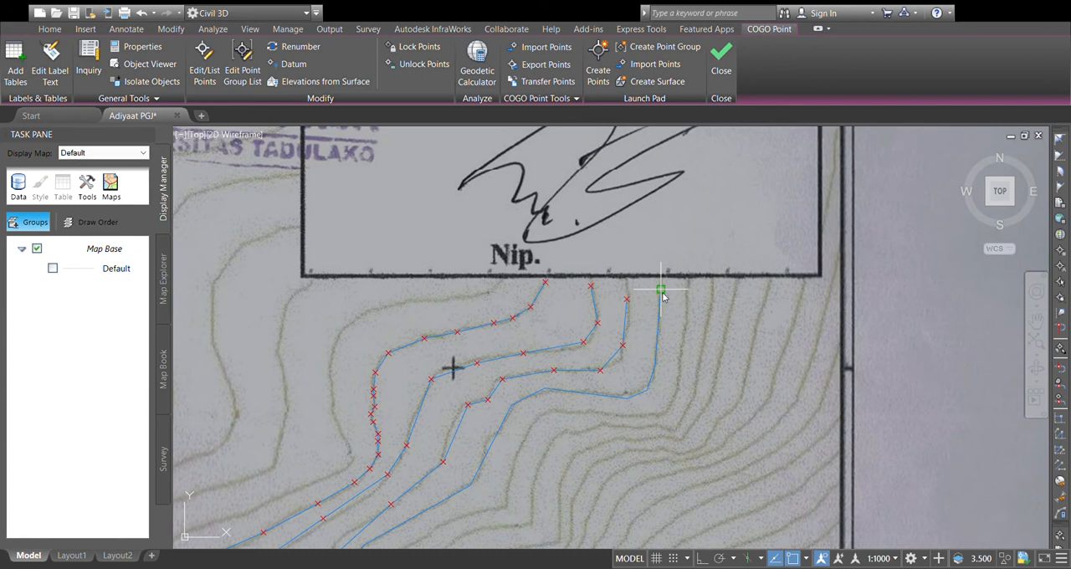
{"action": "left_click", "coordinate": [661, 290]}
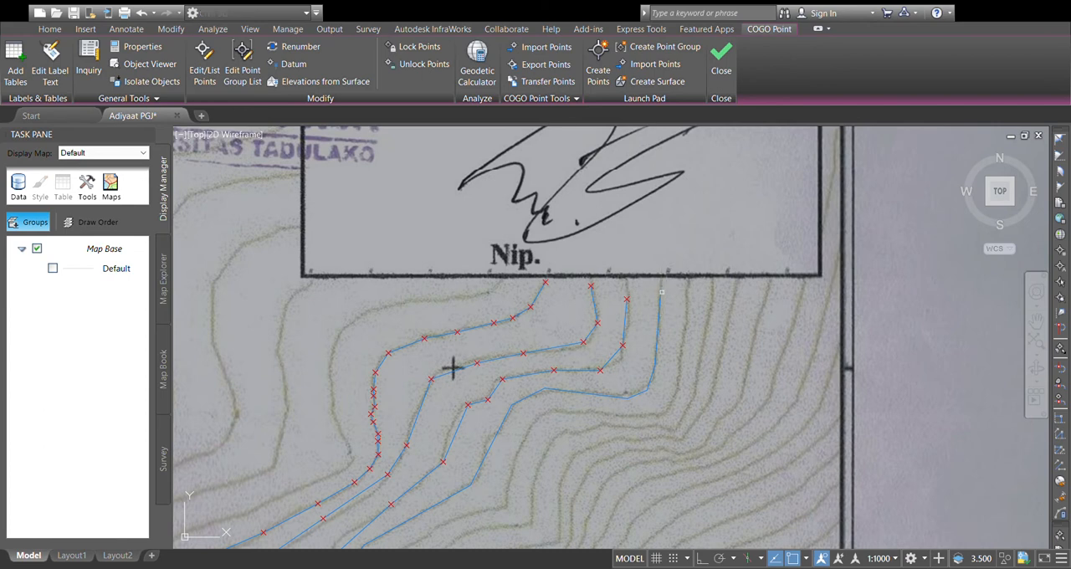
{"action": "left_click", "coordinate": [658, 317]}
{"action": "scroll", "coordinate": [590, 234], "scroll_direction": "down", "scroll_amount": 6}
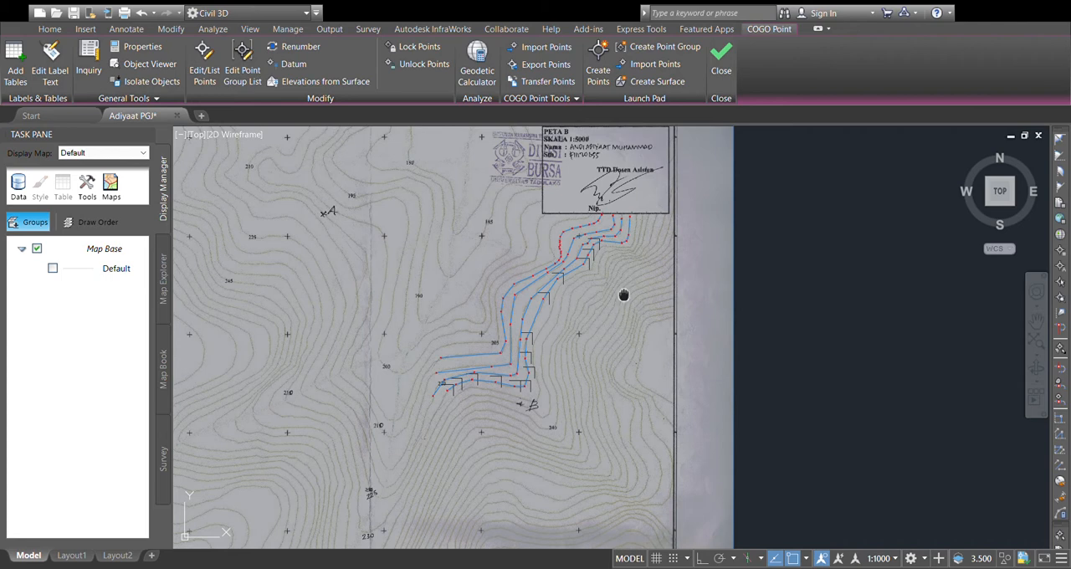
{"action": "middle_click_drag", "start_coordinate": [625, 296], "coordinate": [639, 355]}
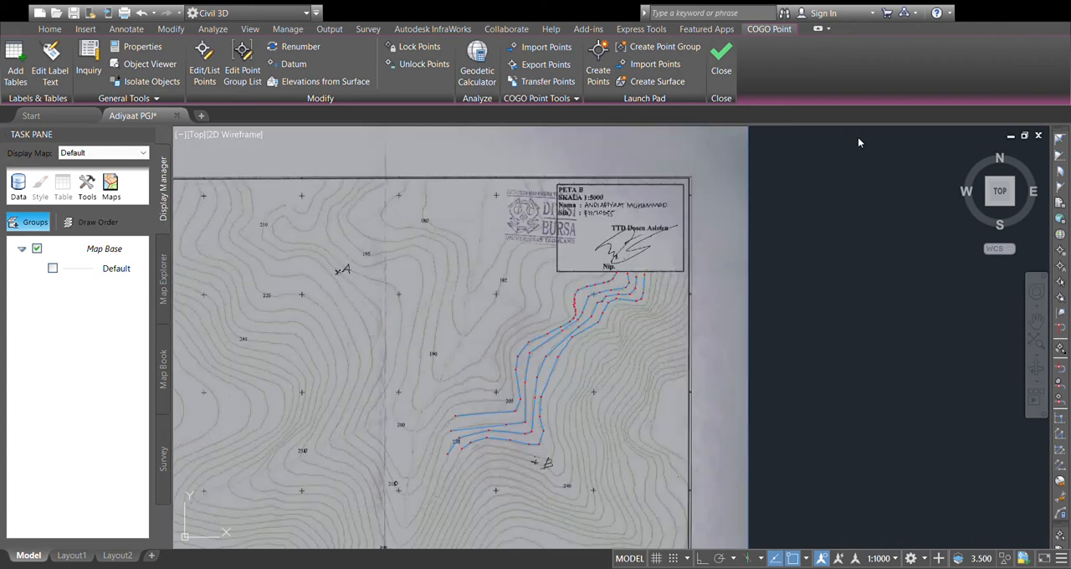
Step: Examine the COGO points along the four traced polylines between the title block and the contours near "B"
{"action": "scroll", "coordinate": [599, 325], "scroll_direction": "up", "scroll_amount": 4}
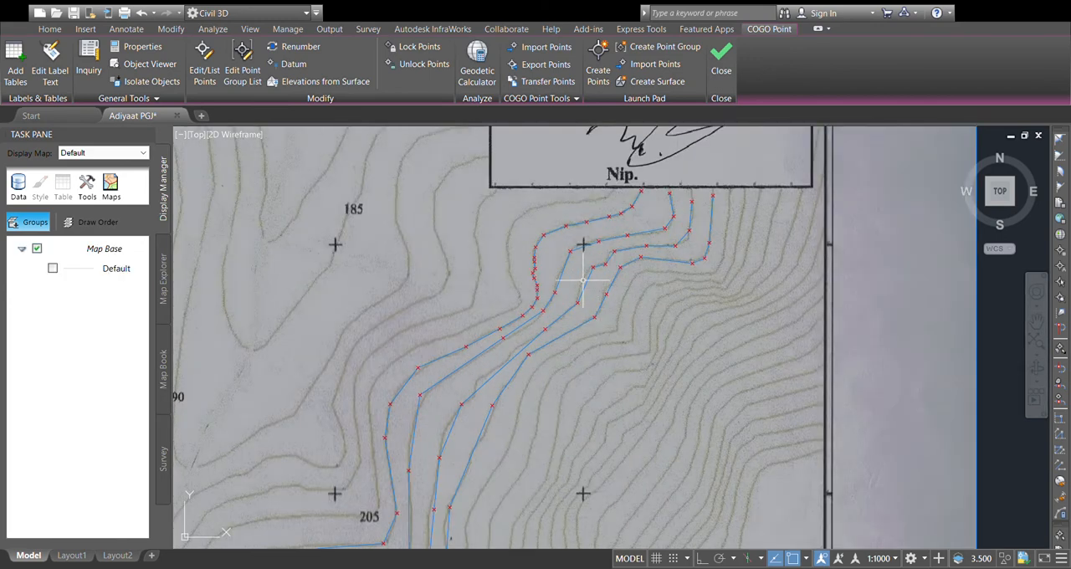
{"action": "key", "text": "Return"}
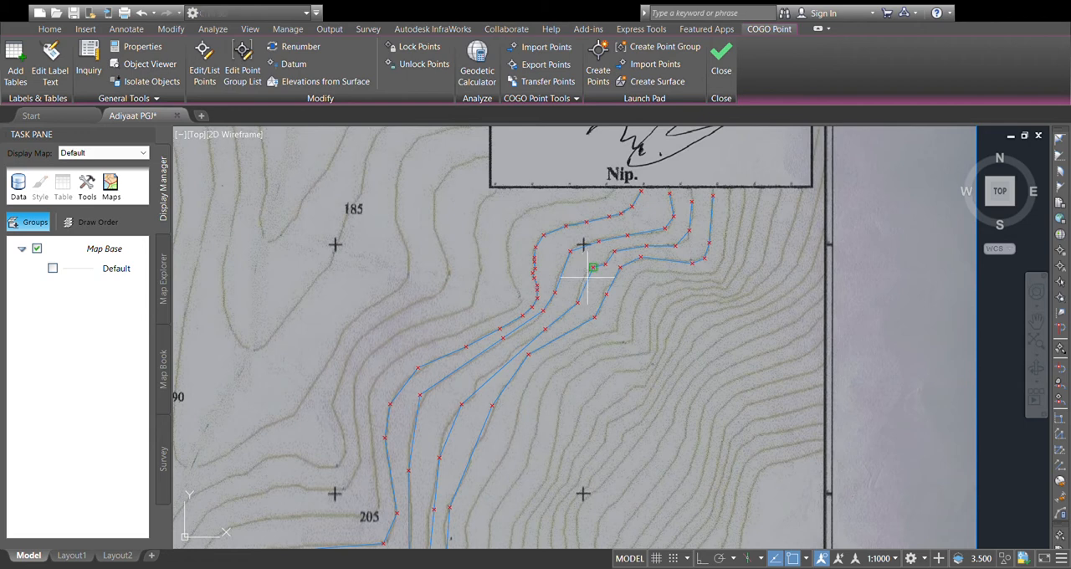
{"action": "scroll", "coordinate": [664, 208], "scroll_direction": "up", "scroll_amount": 4}
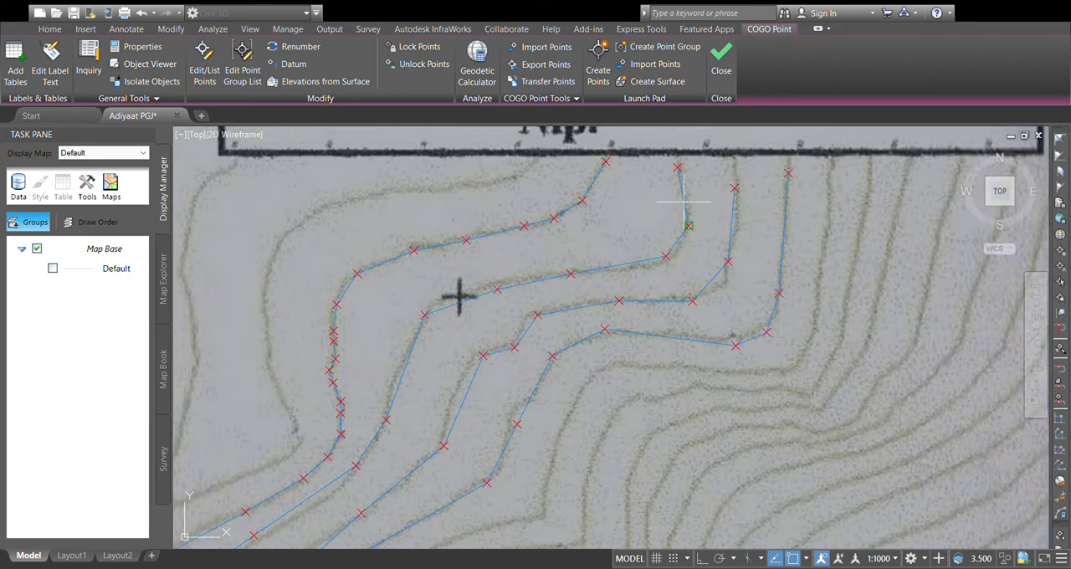
{"action": "key", "text": "Escape"}
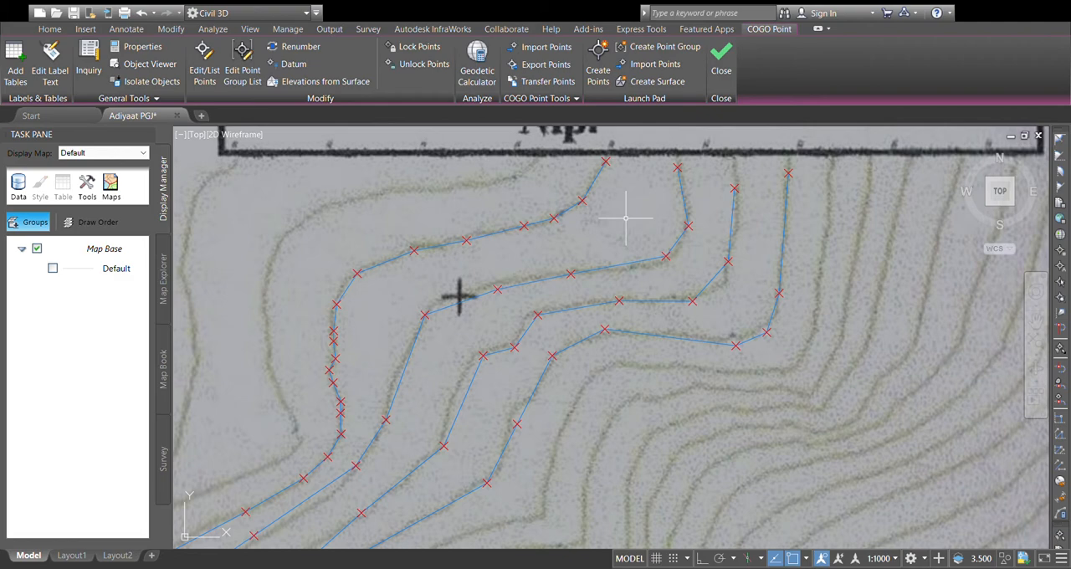
{"action": "scroll", "coordinate": [626, 218], "scroll_direction": "down", "scroll_amount": 6}
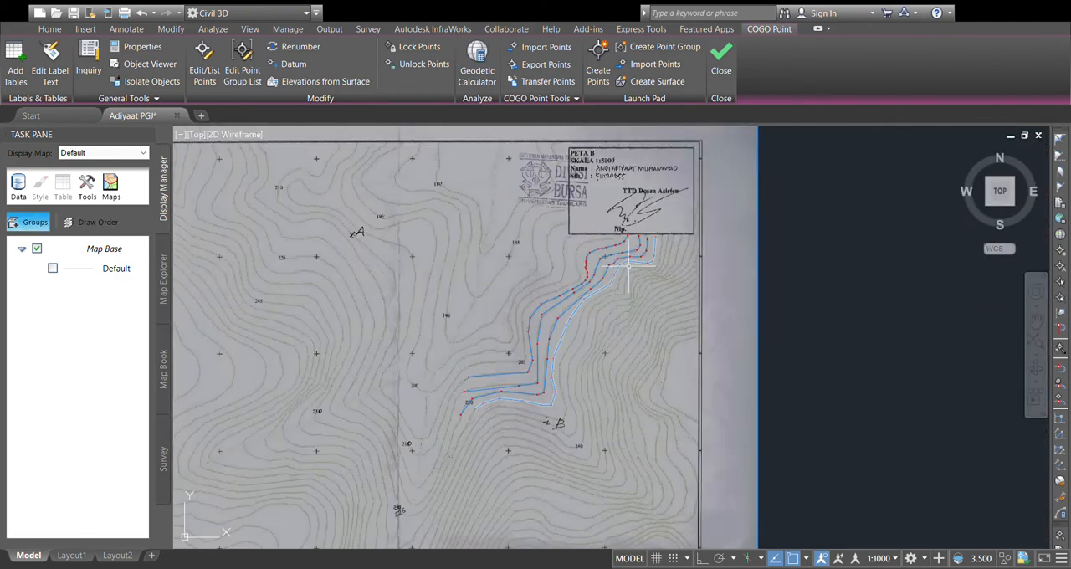
{"action": "scroll", "coordinate": [514, 433], "scroll_direction": "up", "scroll_amount": 2}
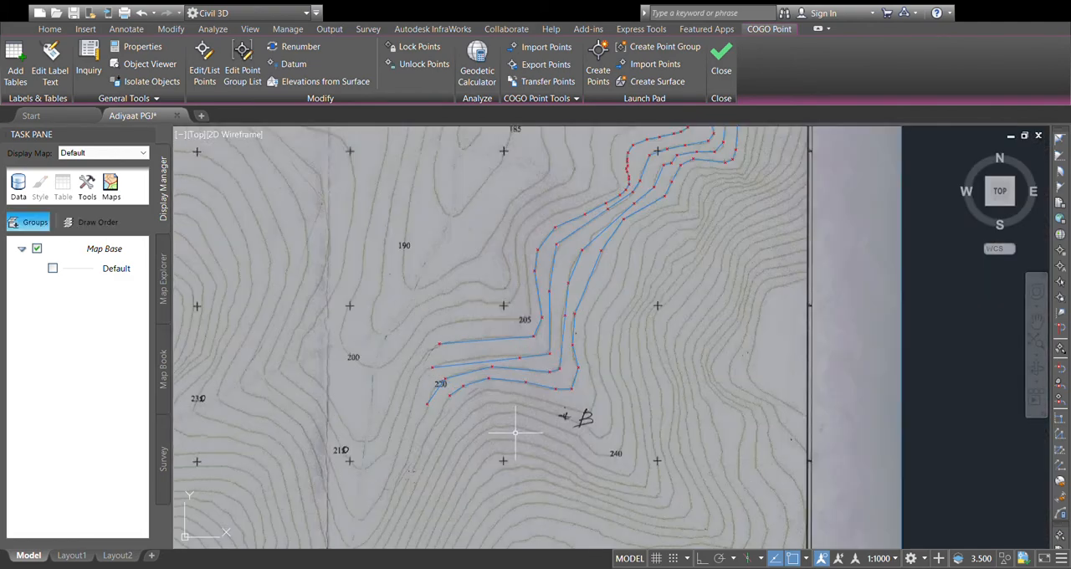
{"action": "scroll", "coordinate": [512, 418], "scroll_direction": "down", "scroll_amount": 2}
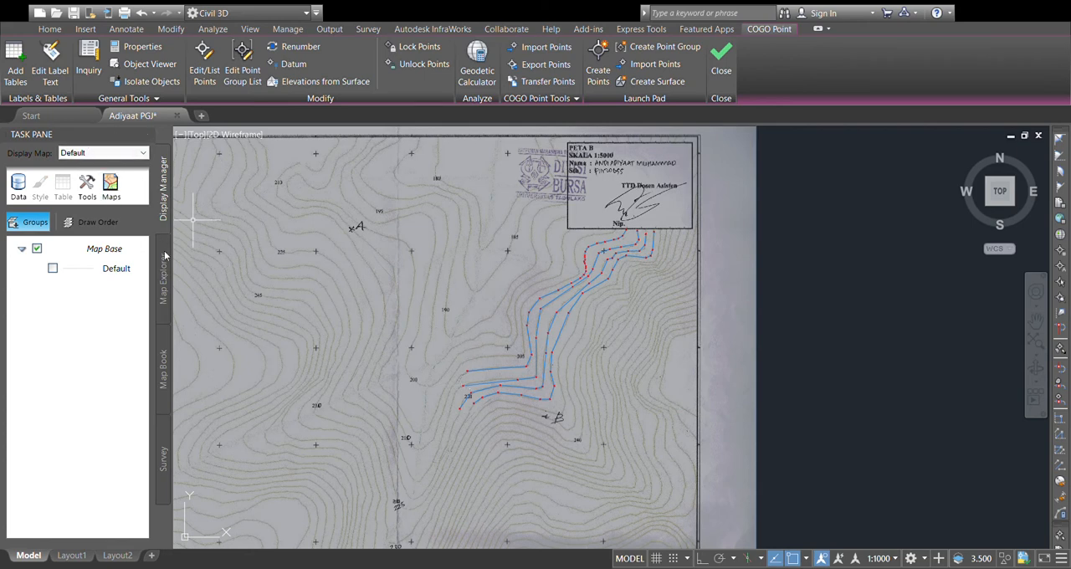
{"action": "left_click", "coordinate": [167, 278]}
{"action": "left_click", "coordinate": [171, 360]}
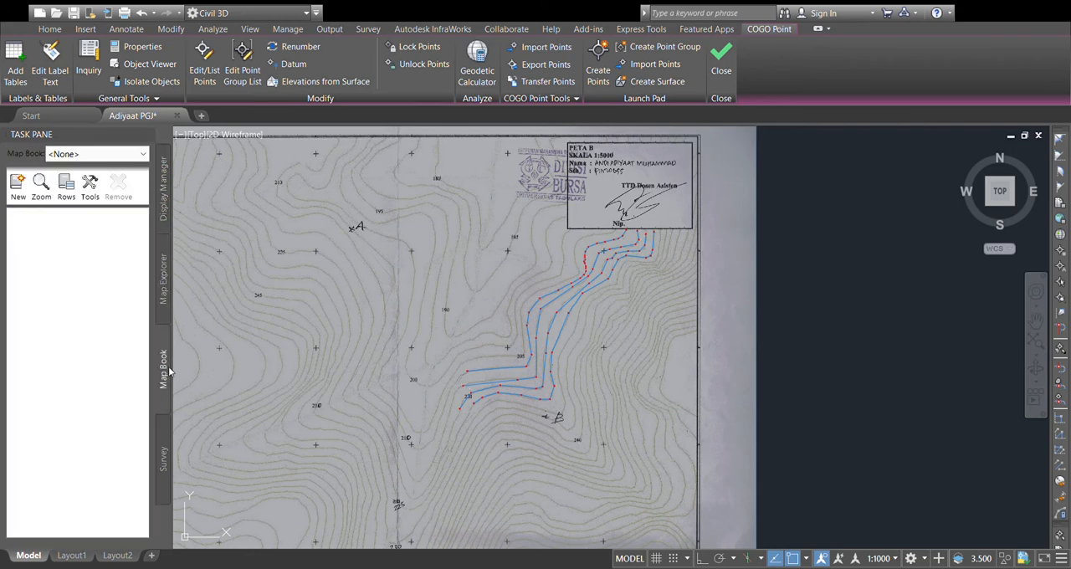
{"action": "left_click", "coordinate": [166, 438]}
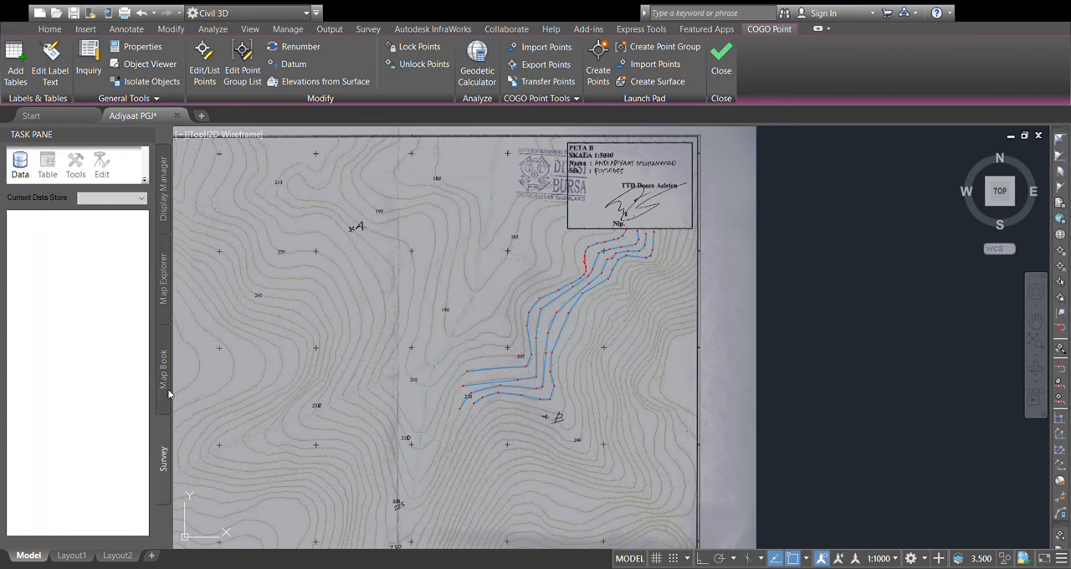
{"action": "left_click", "coordinate": [166, 285]}
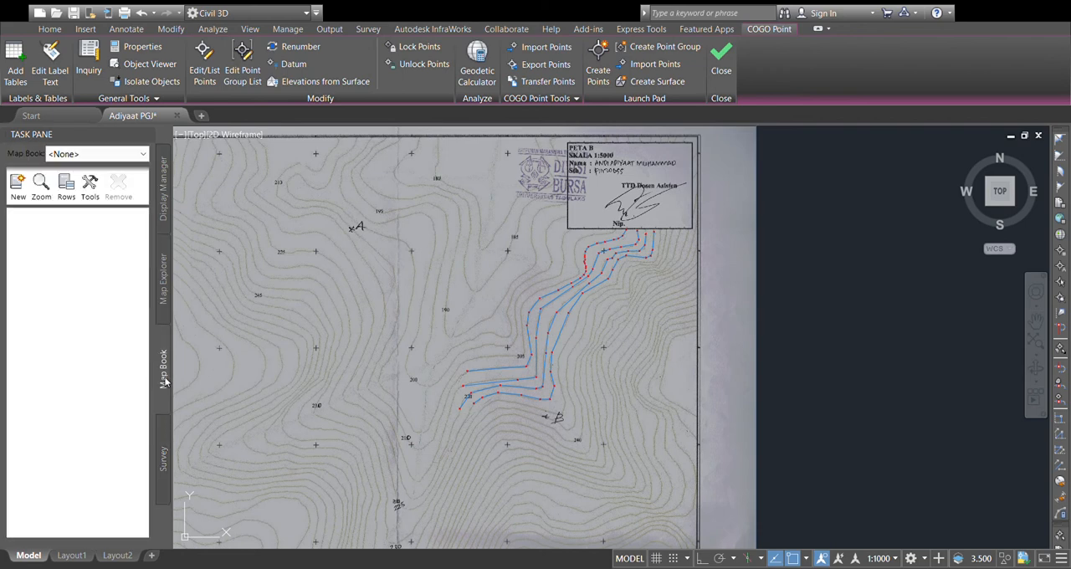
{"action": "left_click", "coordinate": [165, 219]}
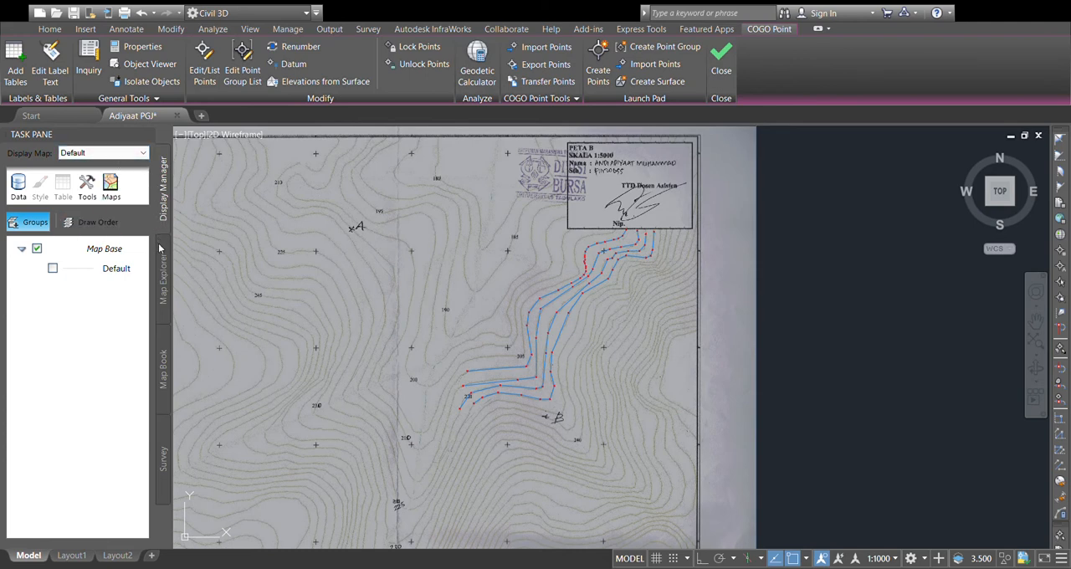
Step: Display the Properties palette and close the Task Pane
{"action": "left_click", "coordinate": [147, 48]}
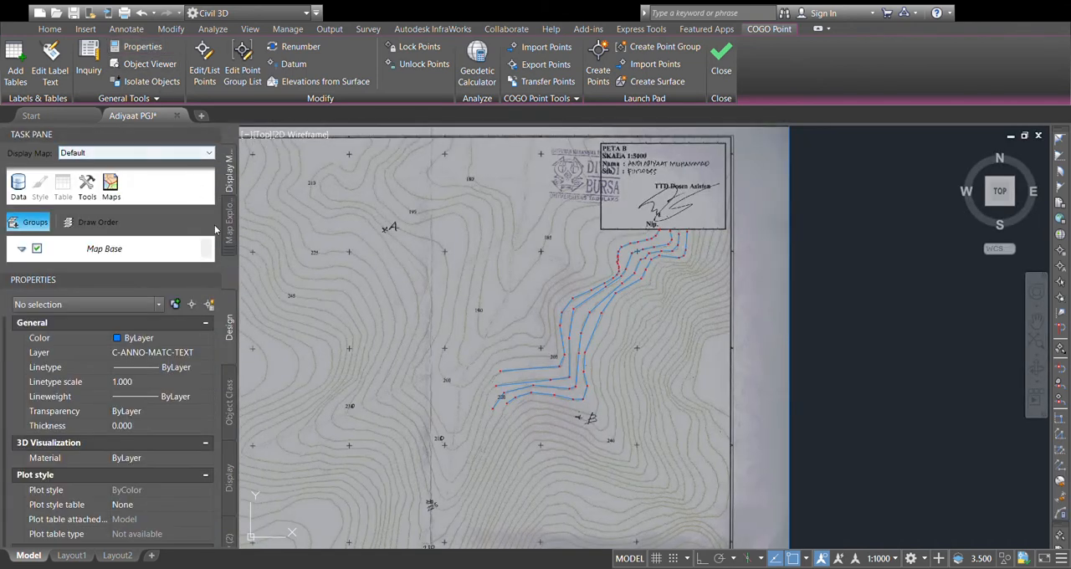
{"action": "left_click", "coordinate": [233, 408]}
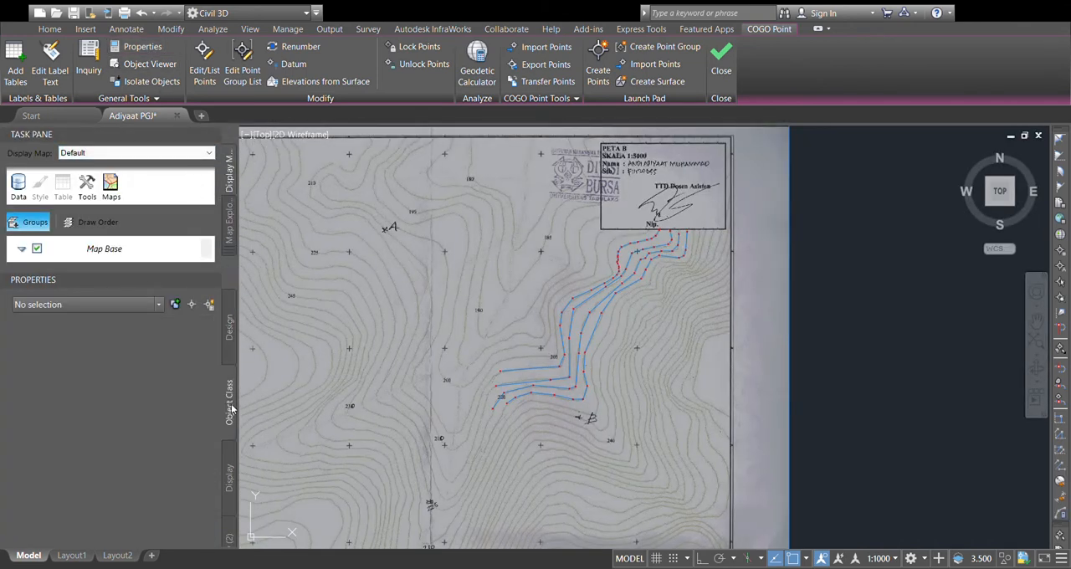
{"action": "left_click", "coordinate": [216, 136]}
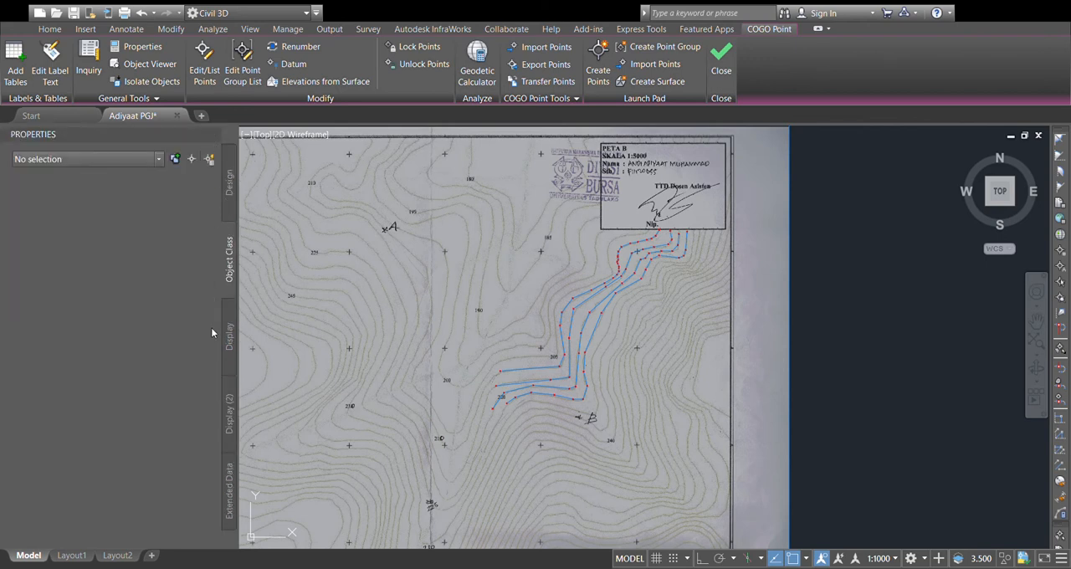
{"action": "left_click", "coordinate": [230, 406]}
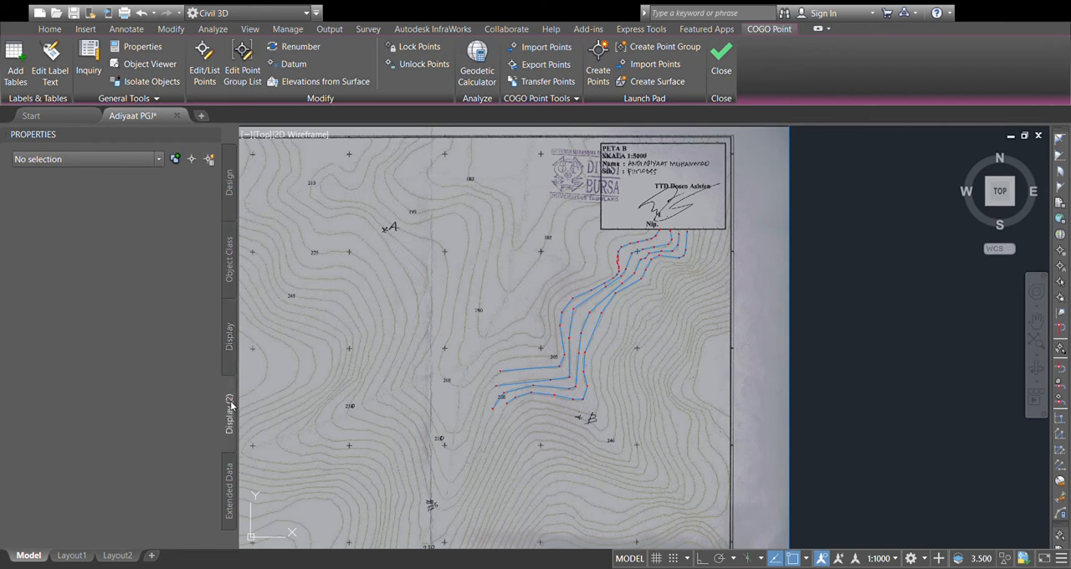
{"action": "left_click", "coordinate": [230, 494]}
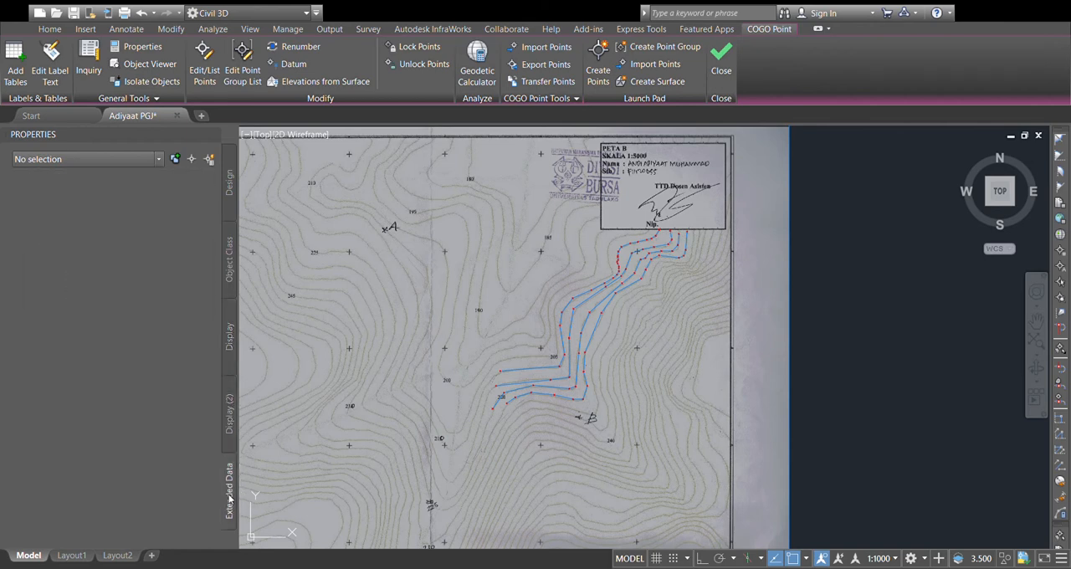
{"action": "left_click", "coordinate": [227, 192]}
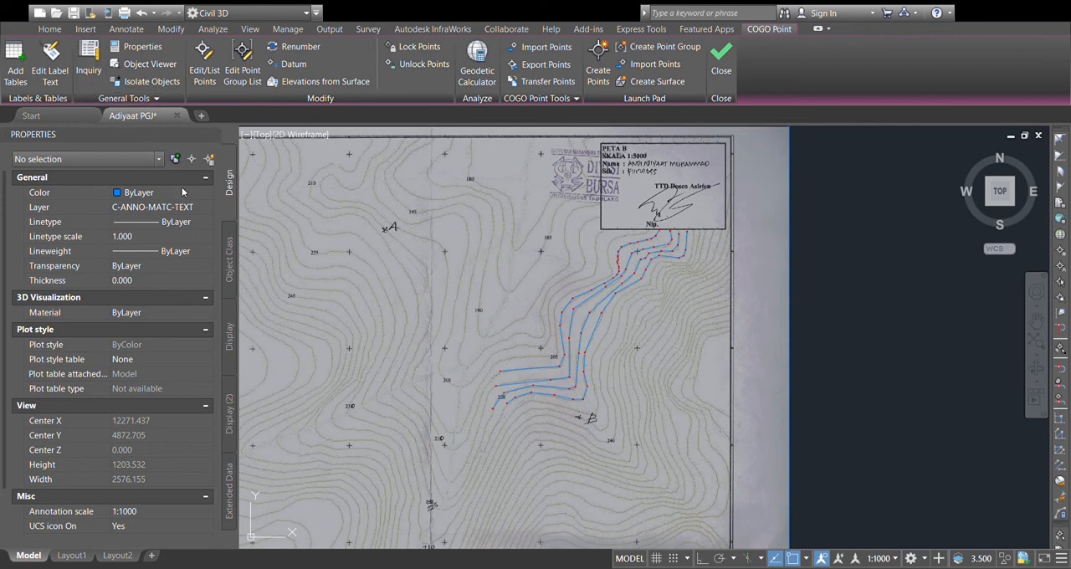
{"action": "left_click", "coordinate": [232, 275]}
{"action": "left_click", "coordinate": [231, 327]}
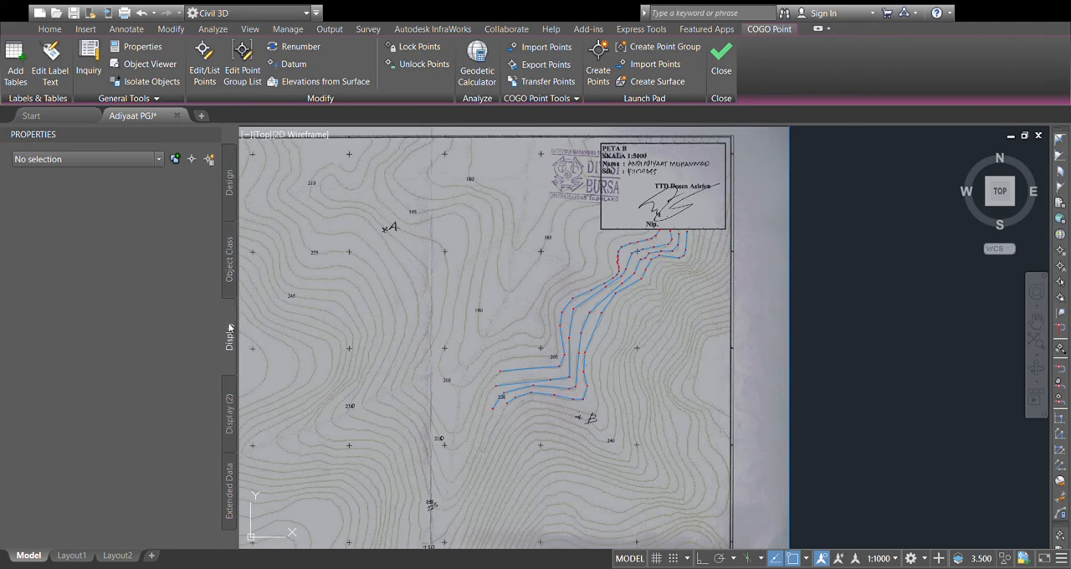
{"action": "left_click", "coordinate": [228, 501]}
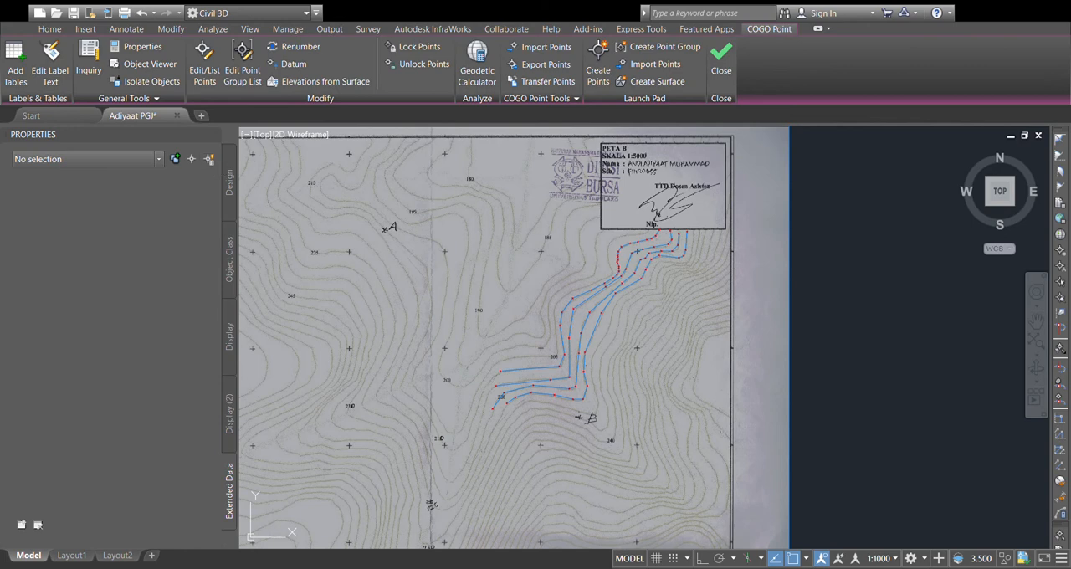
{"action": "left_click", "coordinate": [227, 200]}
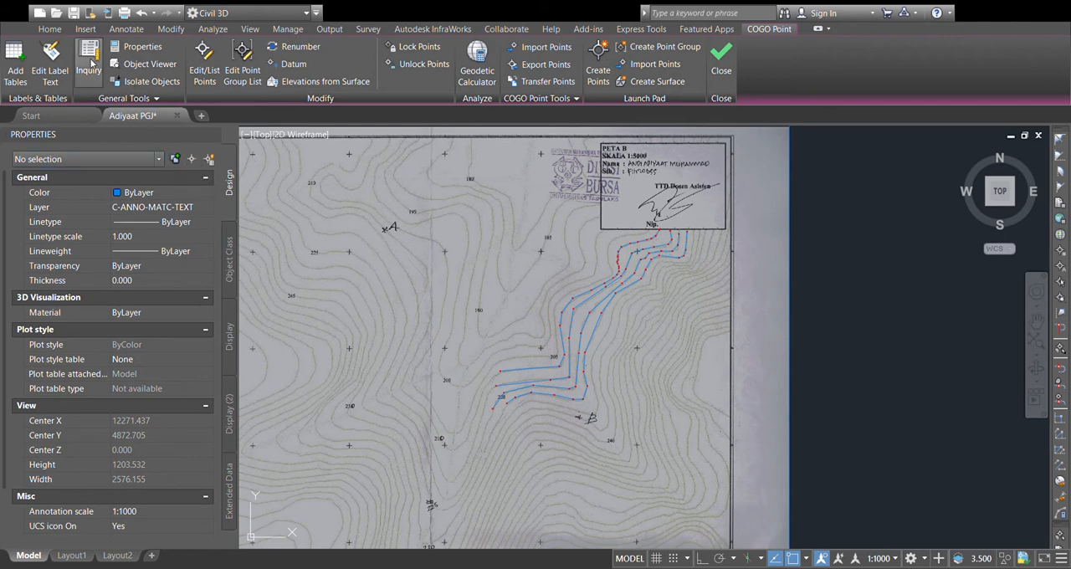
{"action": "left_click", "coordinate": [132, 66]}
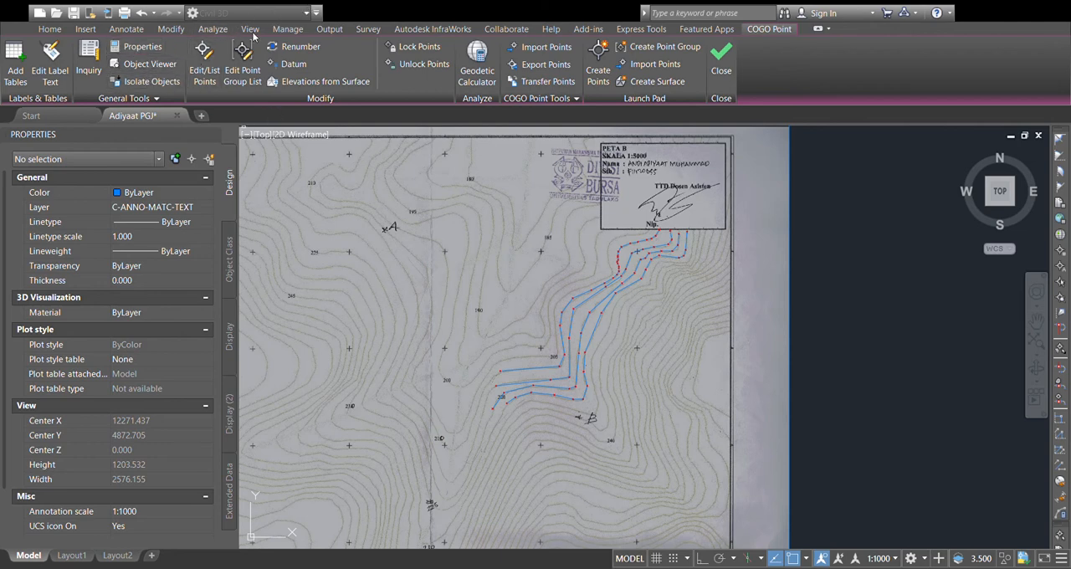
Step: Open the Toolspace and create a new surface named "topografi pgj" in the drawing's Surfaces collection
{"action": "left_click", "coordinate": [85, 29]}
{"action": "left_click", "coordinate": [49, 28]}
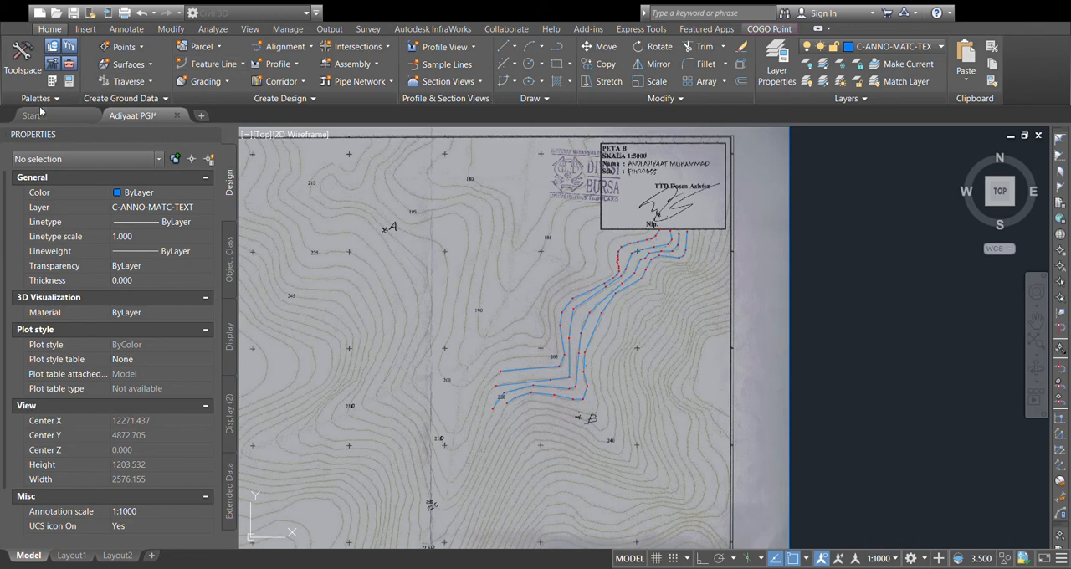
{"action": "left_click", "coordinate": [23, 58]}
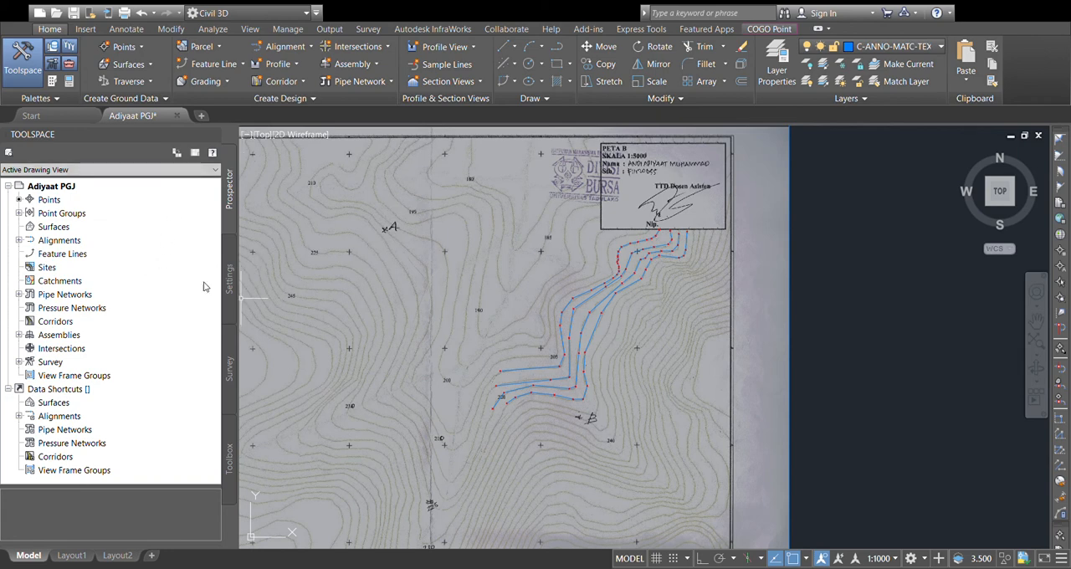
{"action": "left_click", "coordinate": [62, 228]}
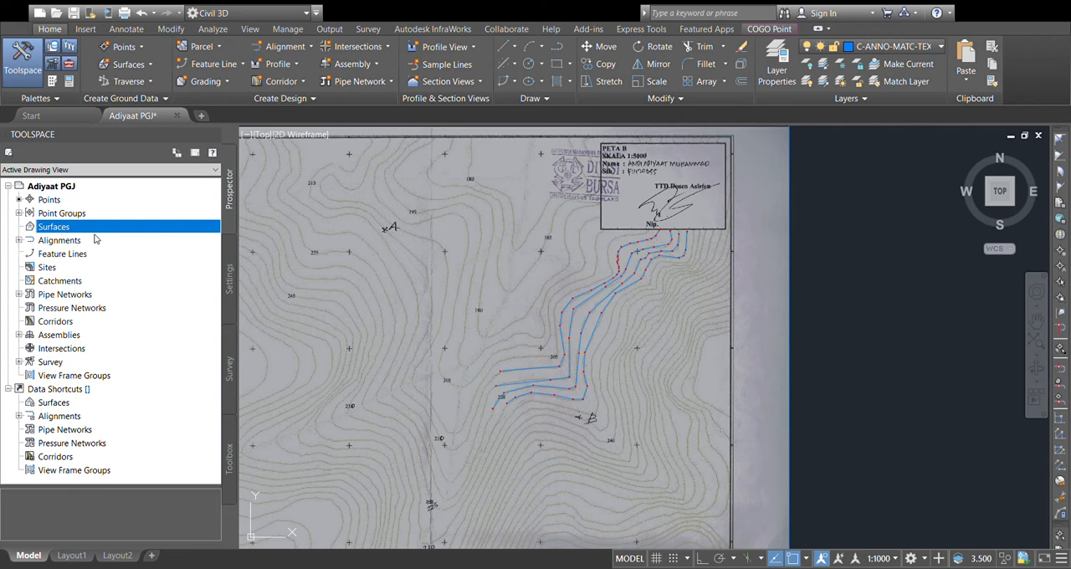
{"action": "left_click", "coordinate": [96, 234]}
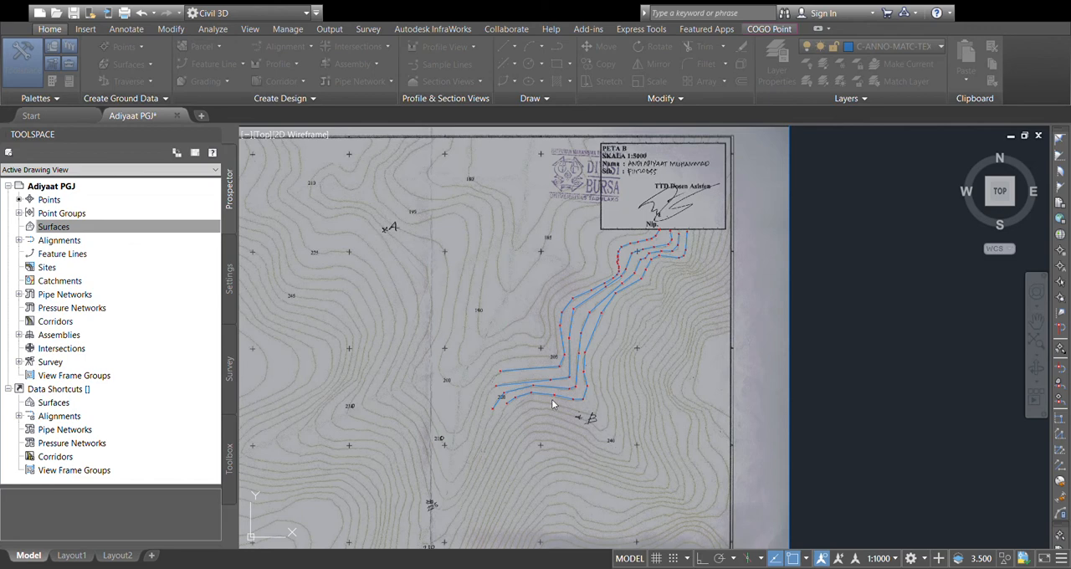
Step: Expand the "topografi pgj" surface down to the data types in its Definition
{"action": "left_click", "coordinate": [54, 227]}
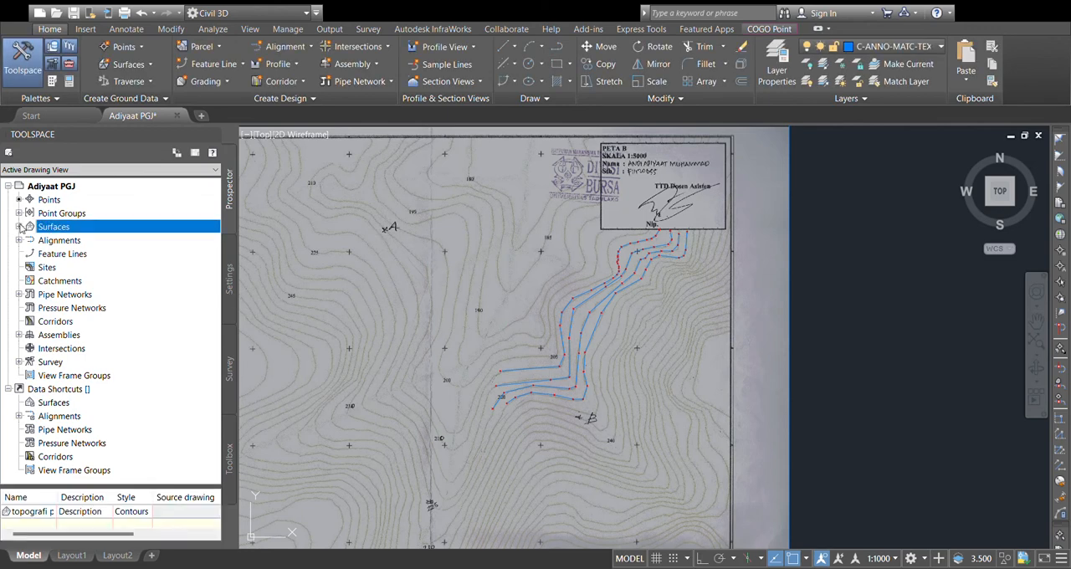
{"action": "left_click", "coordinate": [19, 227]}
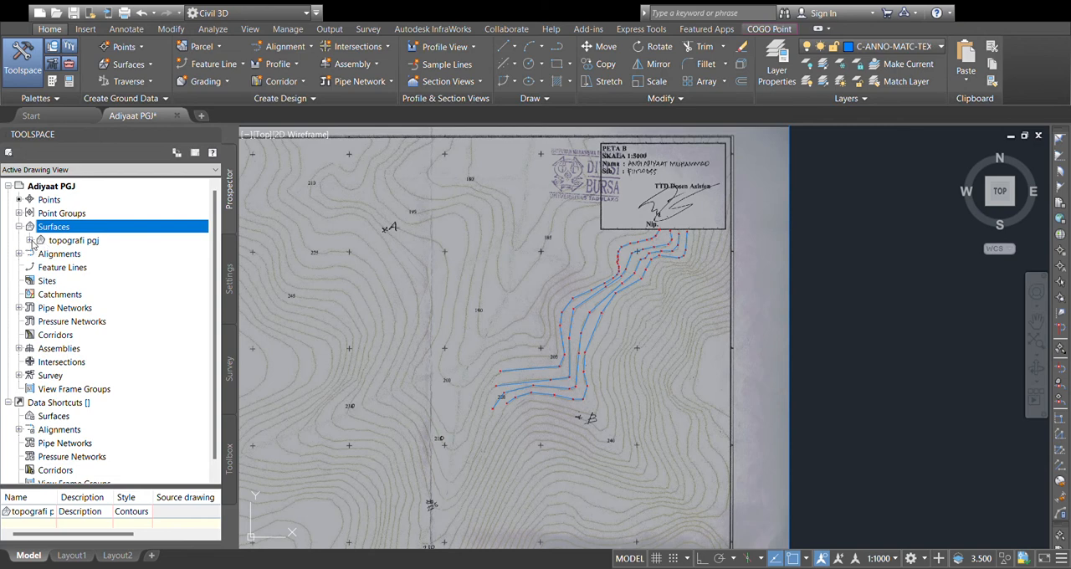
{"action": "left_click", "coordinate": [31, 240]}
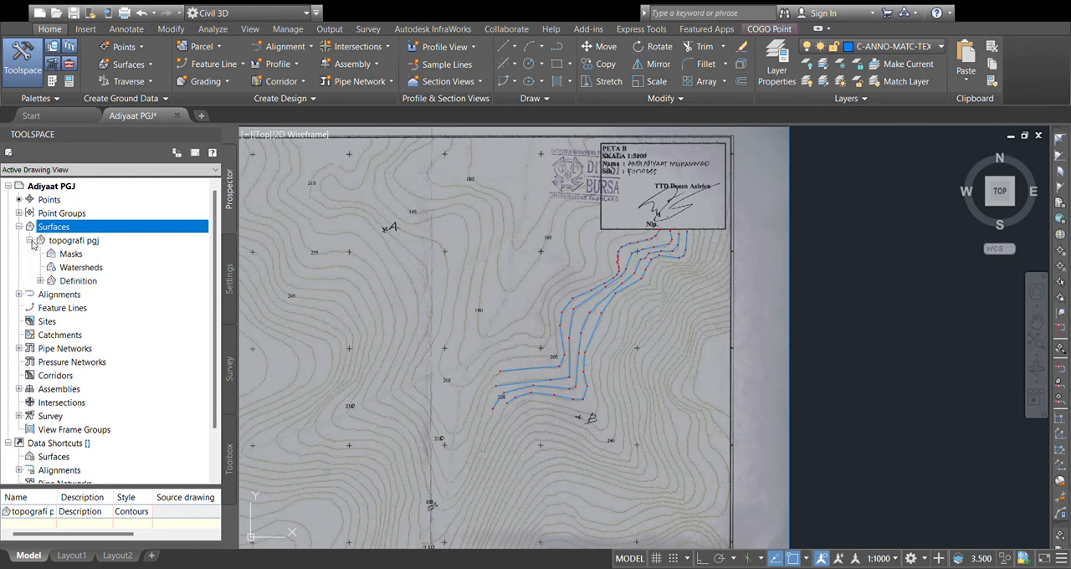
{"action": "left_click", "coordinate": [41, 281]}
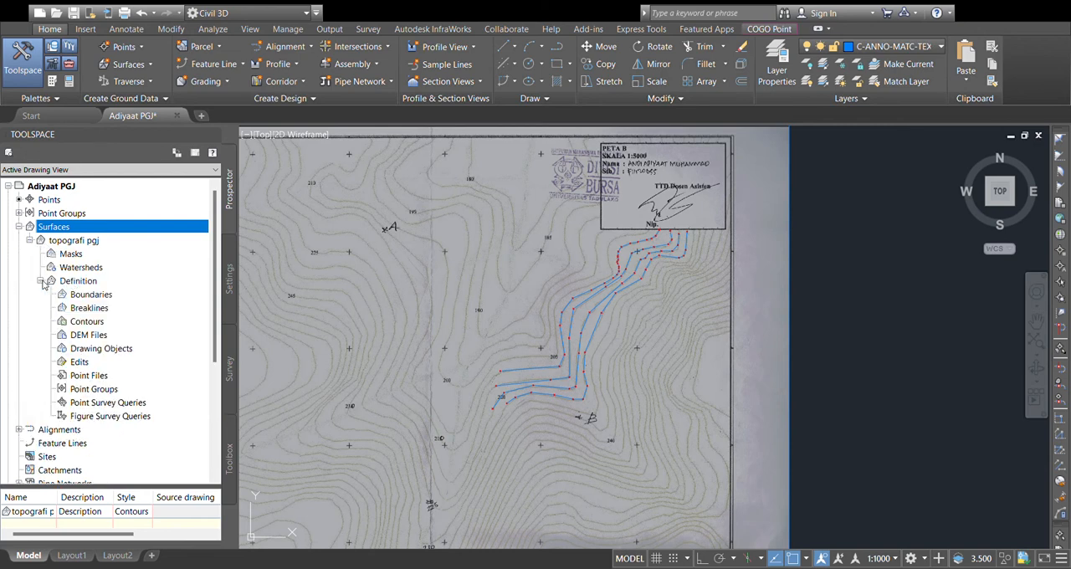
{"action": "left_click", "coordinate": [108, 390]}
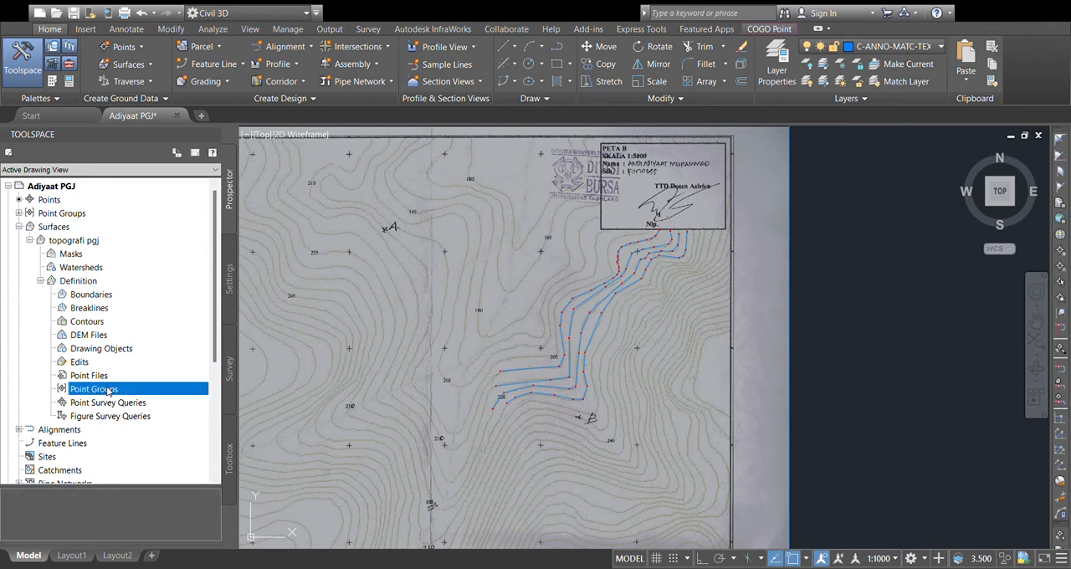
{"action": "left_click", "coordinate": [137, 394]}
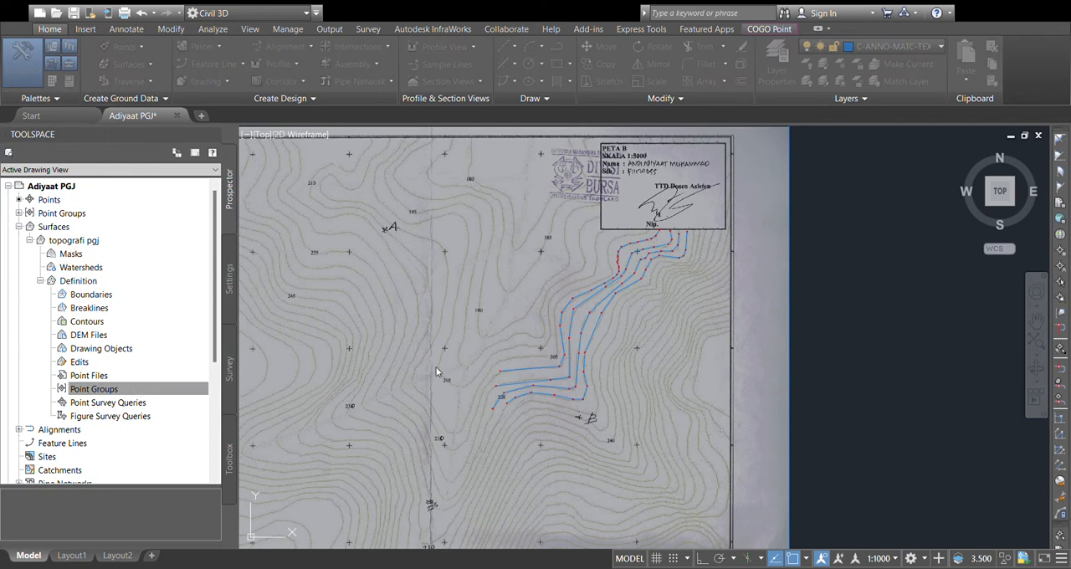
{"action": "left_click", "coordinate": [456, 359]}
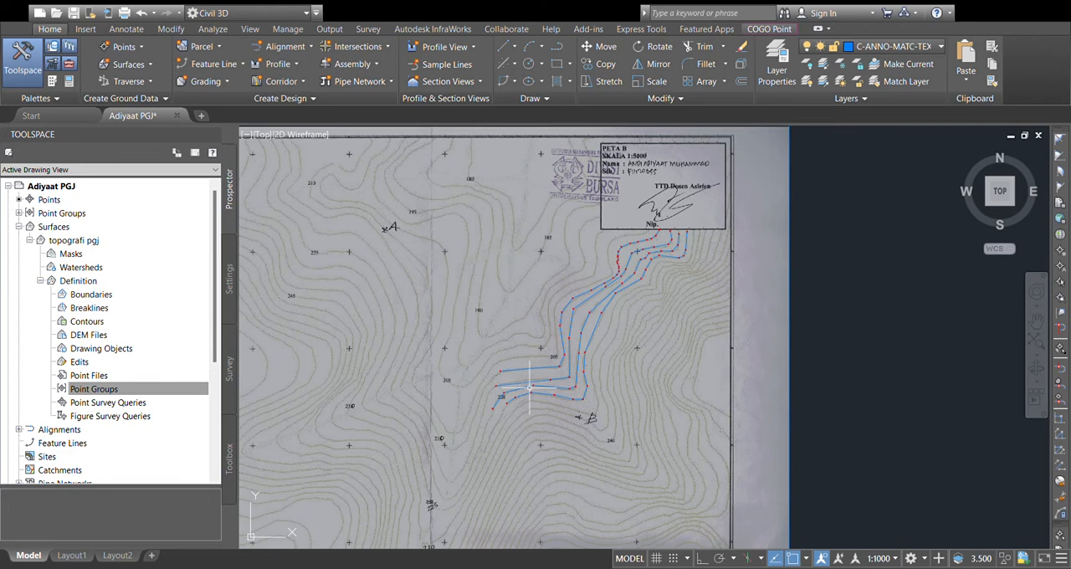
Step: Add the _All Points point group to the definition of the "topografi pgj" surface
{"action": "scroll", "coordinate": [531, 383], "scroll_direction": "up", "scroll_amount": 2}
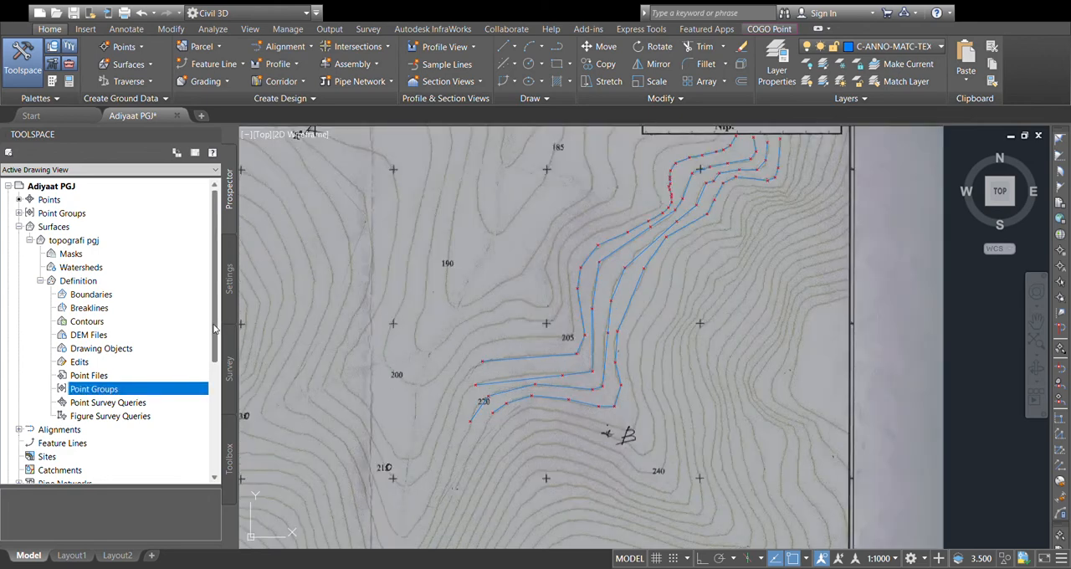
{"action": "scroll", "coordinate": [597, 386], "scroll_direction": "up", "scroll_amount": 4}
{"action": "scroll", "coordinate": [528, 348], "scroll_direction": "down", "scroll_amount": 4}
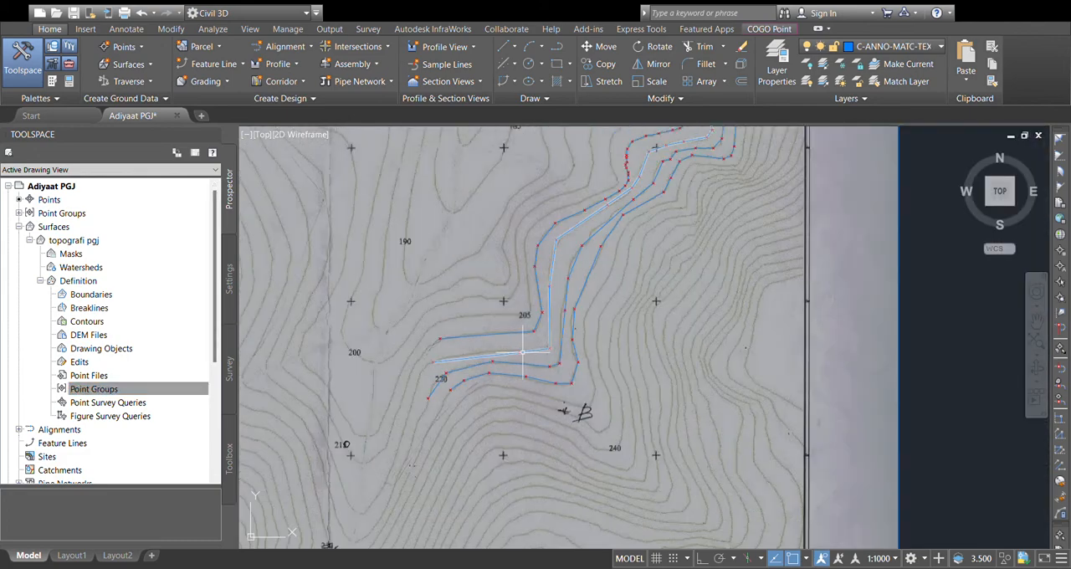
{"action": "left_click", "coordinate": [165, 392]}
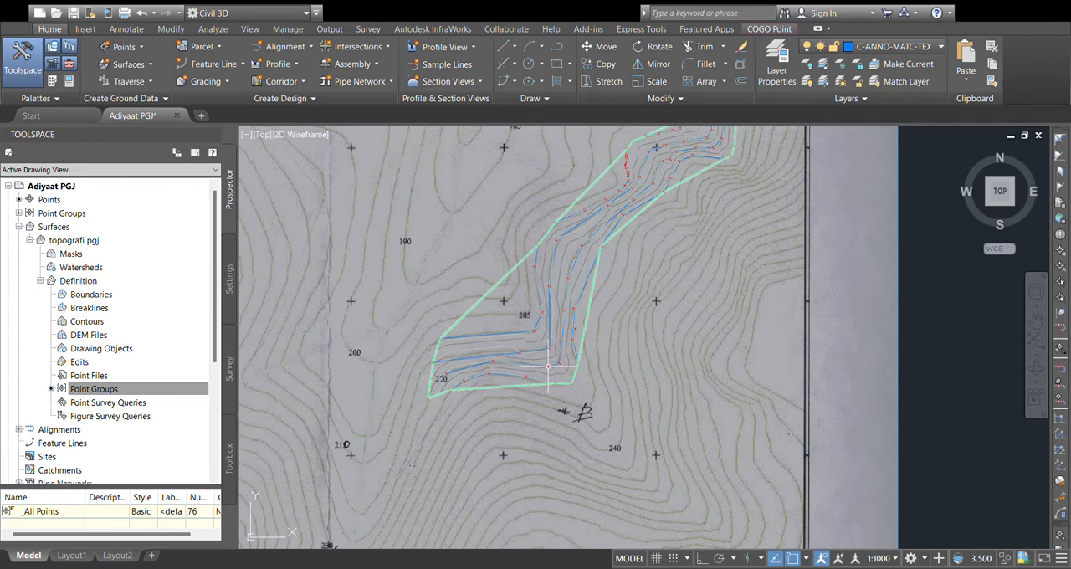
Step: Undo adding the _All Points point group to the surface definition
{"action": "key", "text": "ctrl+z"}
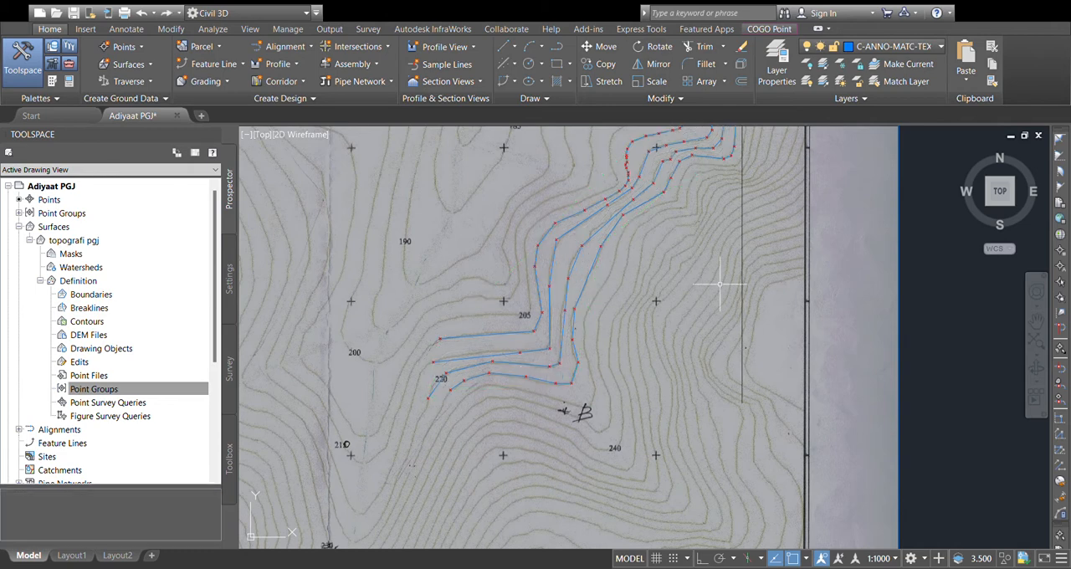
{"action": "scroll", "coordinate": [615, 315], "scroll_direction": "up", "scroll_amount": 2}
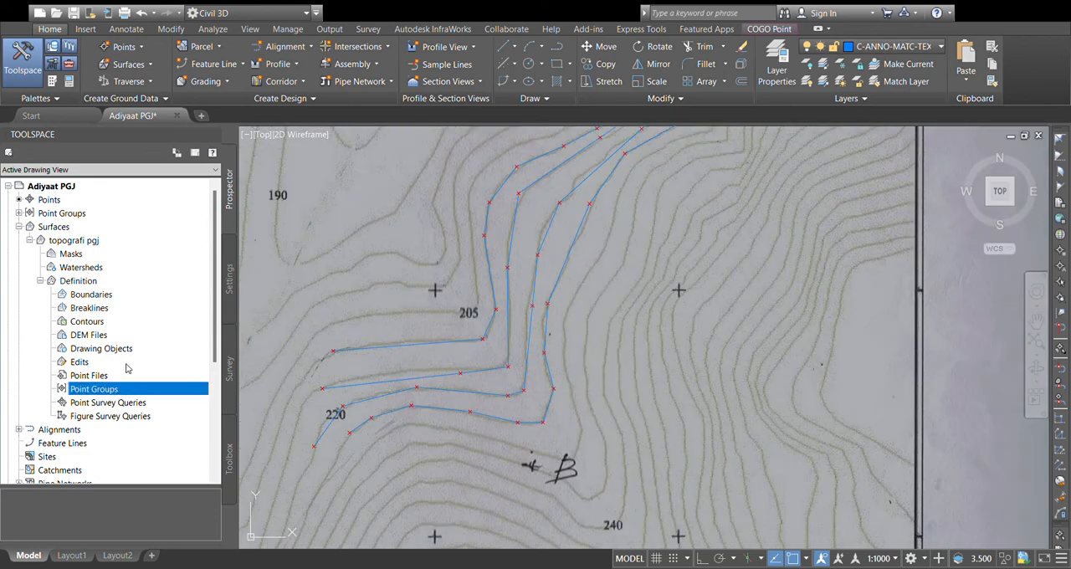
Step: Collapse and re-expand the "topografi pgj" surface's tree, and add the _All Points point group to its Definition
{"action": "left_click", "coordinate": [30, 240]}
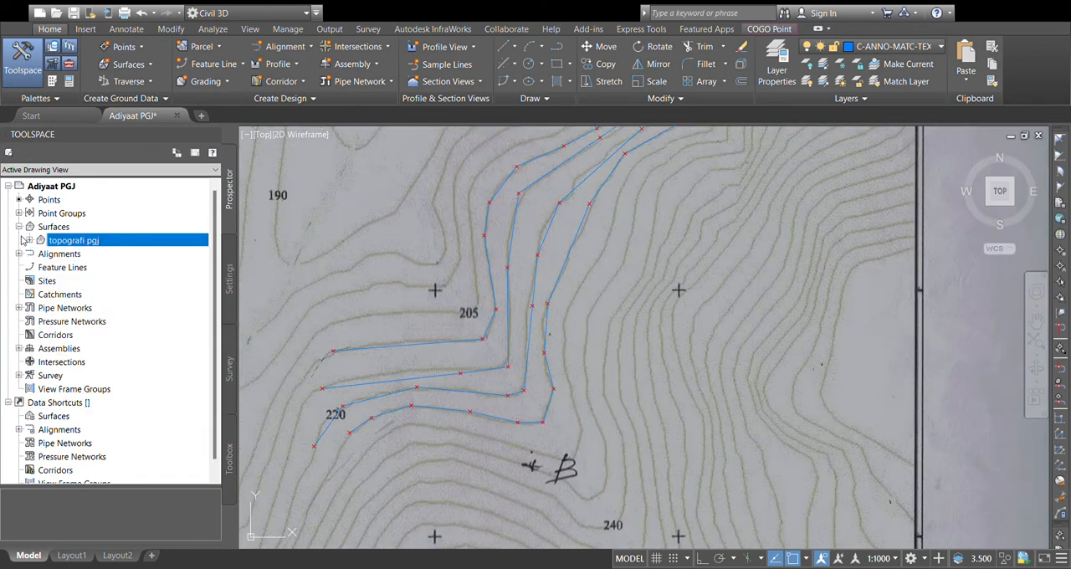
{"action": "left_click", "coordinate": [20, 231]}
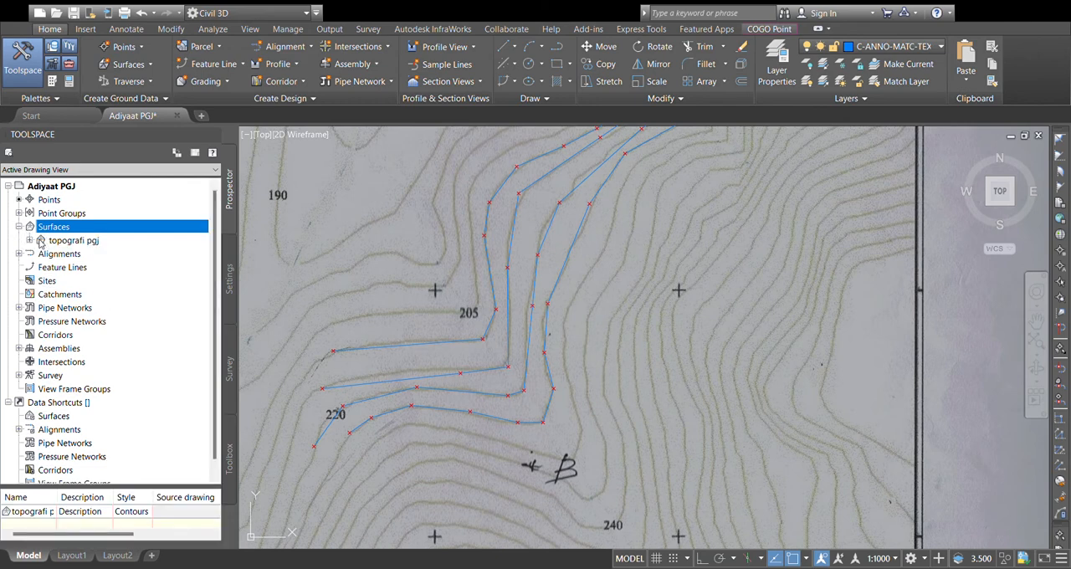
{"action": "left_click", "coordinate": [30, 240]}
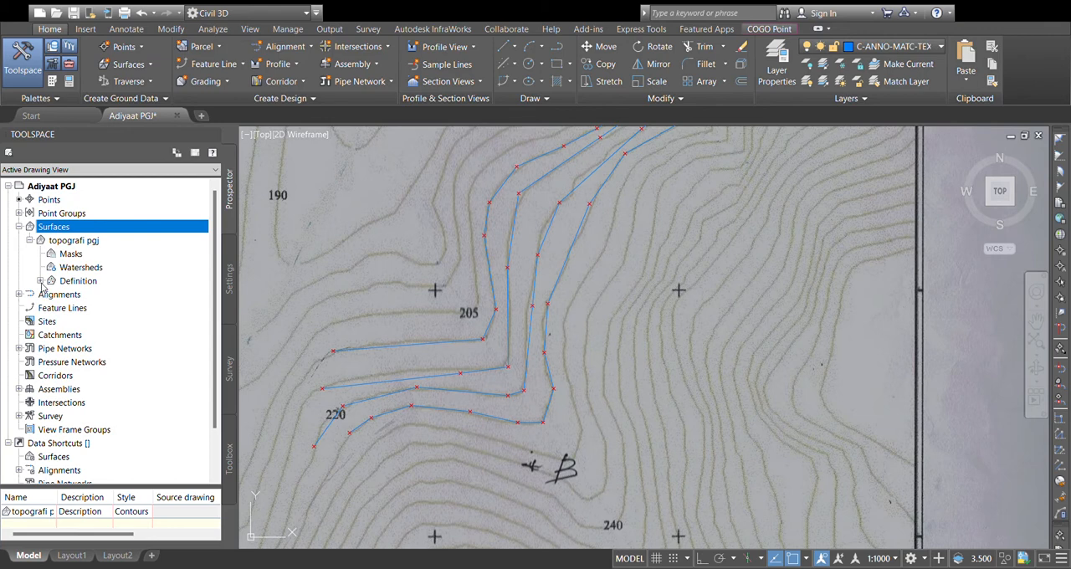
{"action": "left_click", "coordinate": [40, 280]}
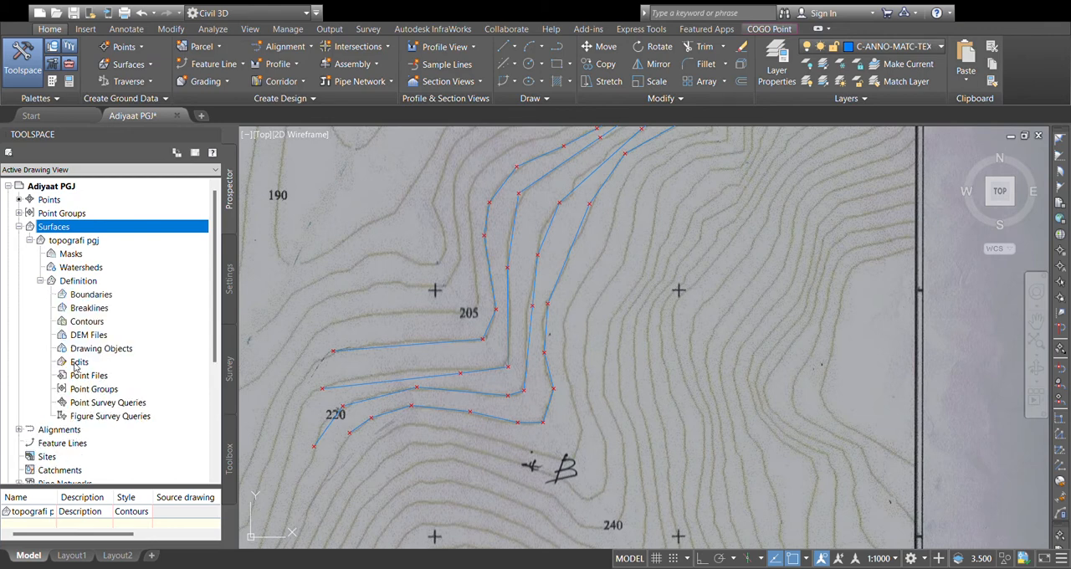
{"action": "left_click", "coordinate": [88, 390]}
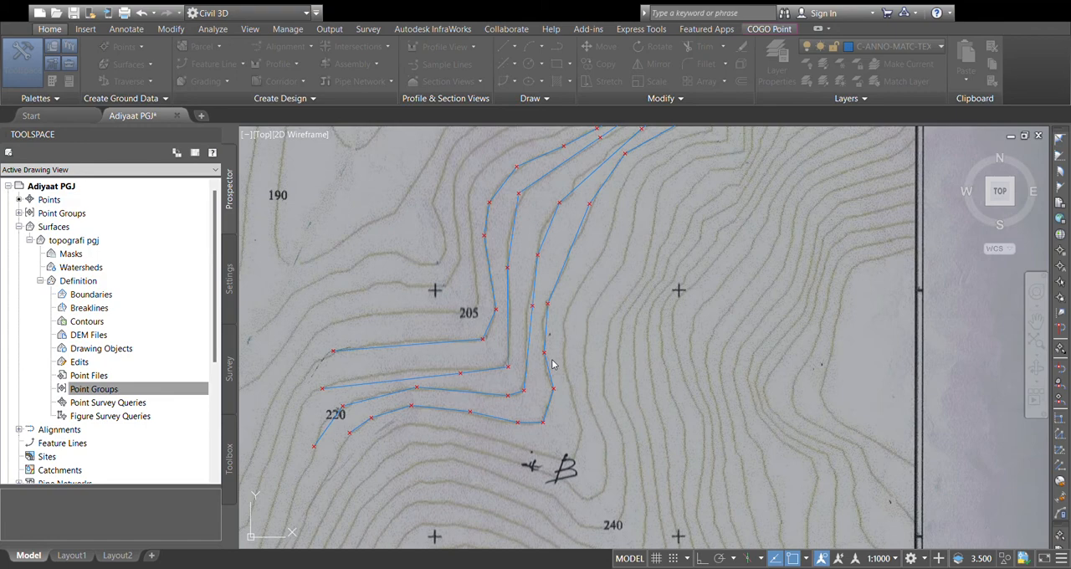
{"action": "scroll", "coordinate": [461, 353], "scroll_direction": "down", "scroll_amount": 6}
{"action": "mouse_move", "coordinate": [564, 323]}
{"action": "middle_mouse_down"}
{"action": "mouse_move", "coordinate": [593, 342]}
{"action": "mouse_move", "coordinate": [695, 321]}
{"action": "mouse_move", "coordinate": [746, 334]}
{"action": "middle_mouse_up"}
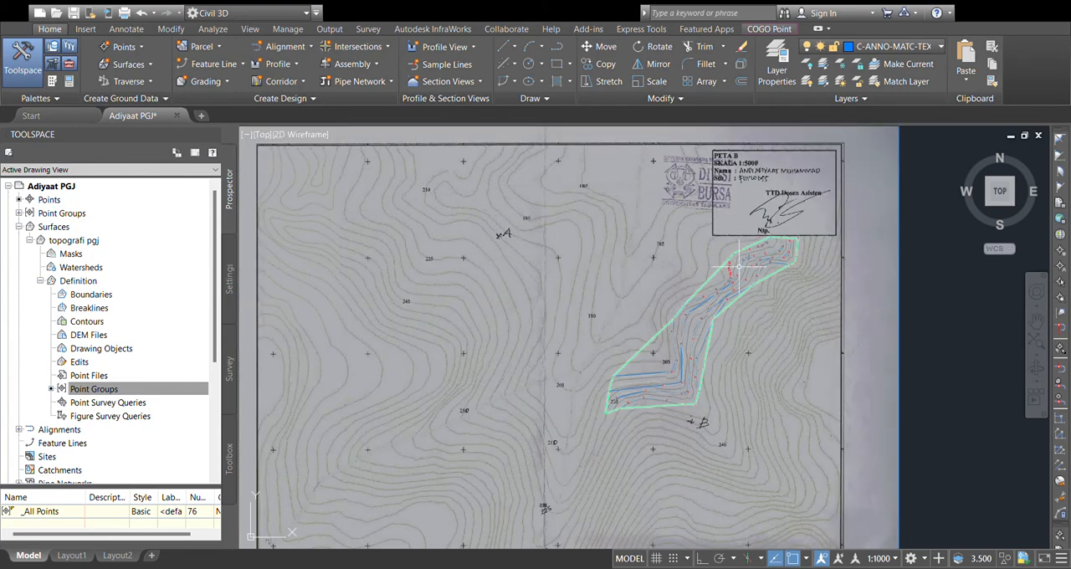
{"action": "scroll", "coordinate": [745, 262], "scroll_direction": "up", "scroll_amount": 2}
{"action": "scroll", "coordinate": [797, 274], "scroll_direction": "up", "scroll_amount": 2}
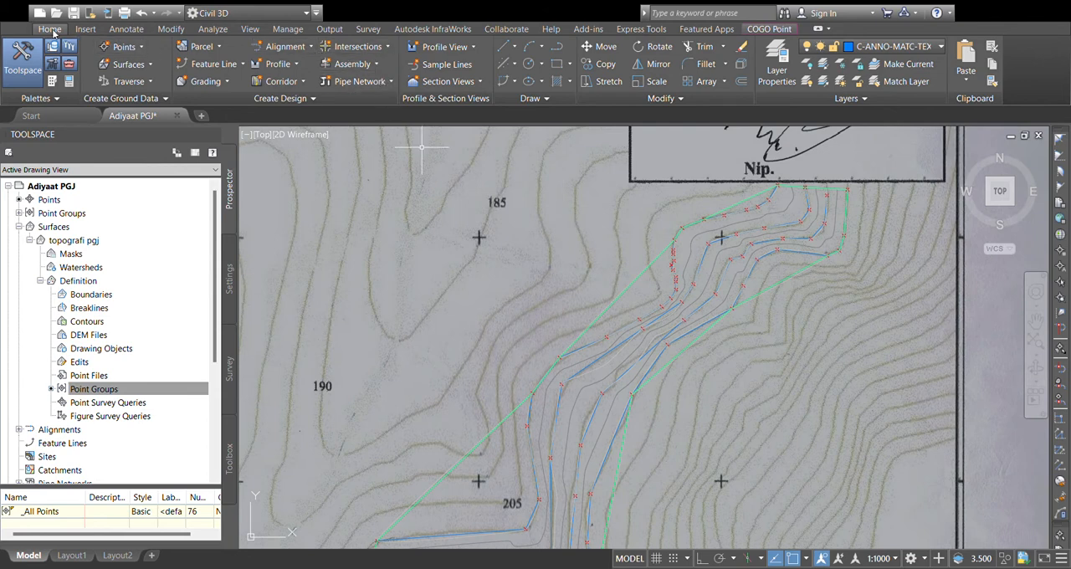
Step: Save the drawing and start the TRASE PGJ alignment with a tangent running southwest from the contour strip's northeast end
{"action": "left_click", "coordinate": [304, 64]}
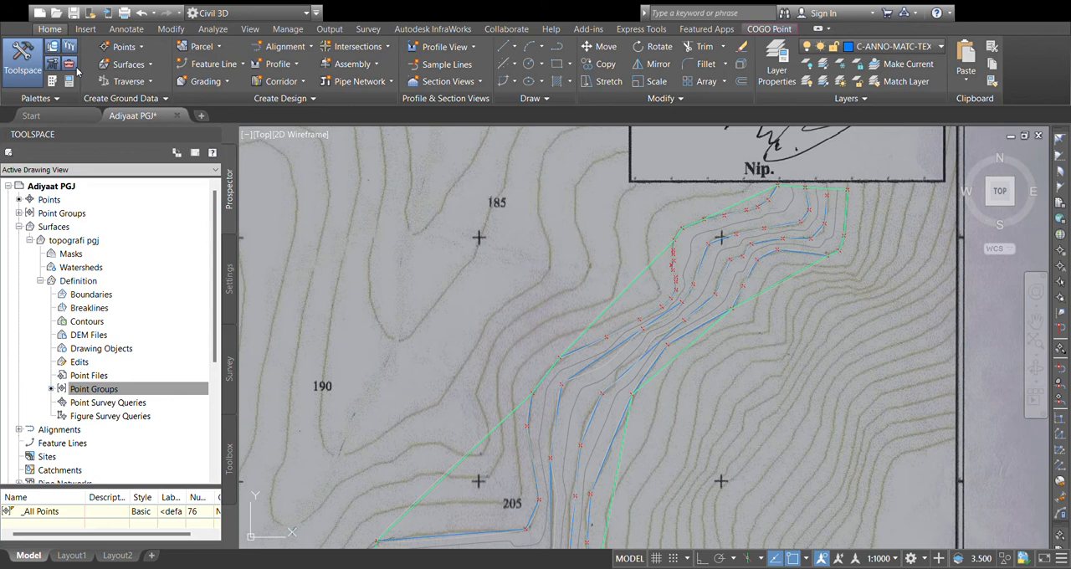
{"action": "key", "text": "ctrl+s"}
{"action": "scroll", "coordinate": [710, 228], "scroll_direction": "up", "scroll_amount": 2}
{"action": "scroll", "coordinate": [780, 231], "scroll_direction": "up", "scroll_amount": 2}
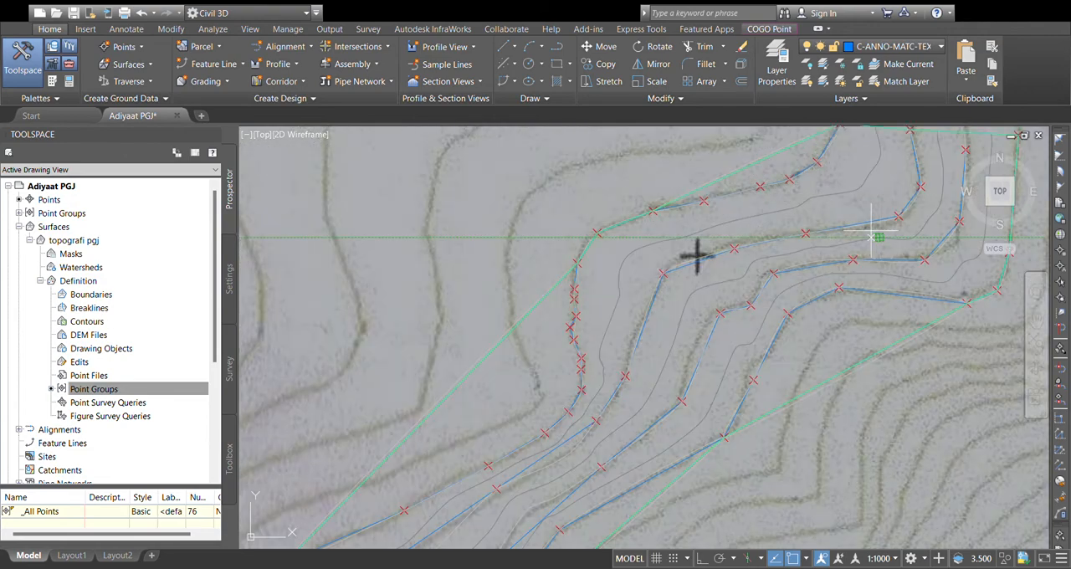
{"action": "middle_click_drag", "start_coordinate": [805, 295], "coordinate": [540, 352]}
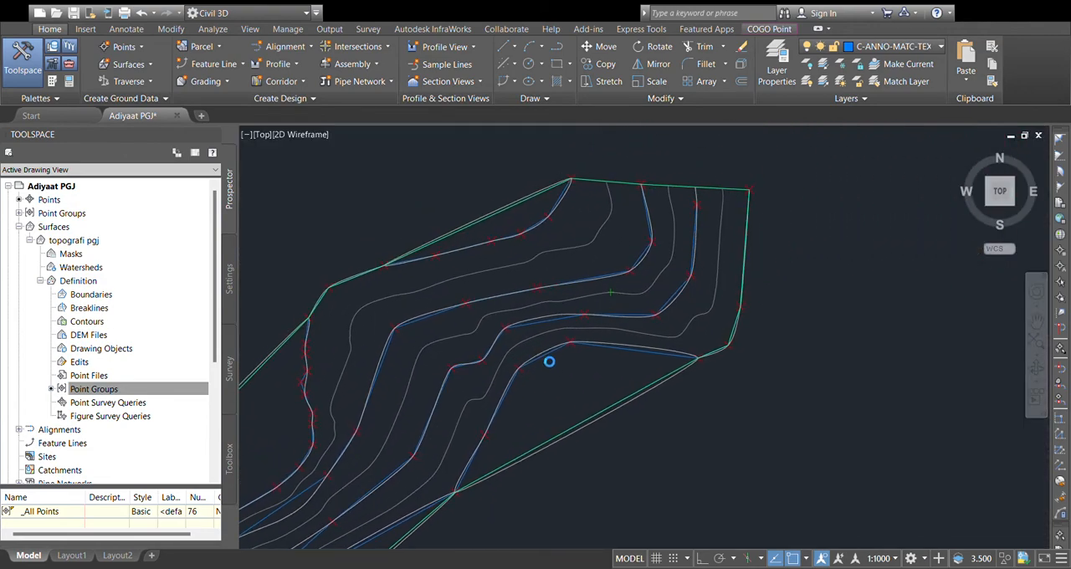
{"action": "left_click", "coordinate": [649, 219]}
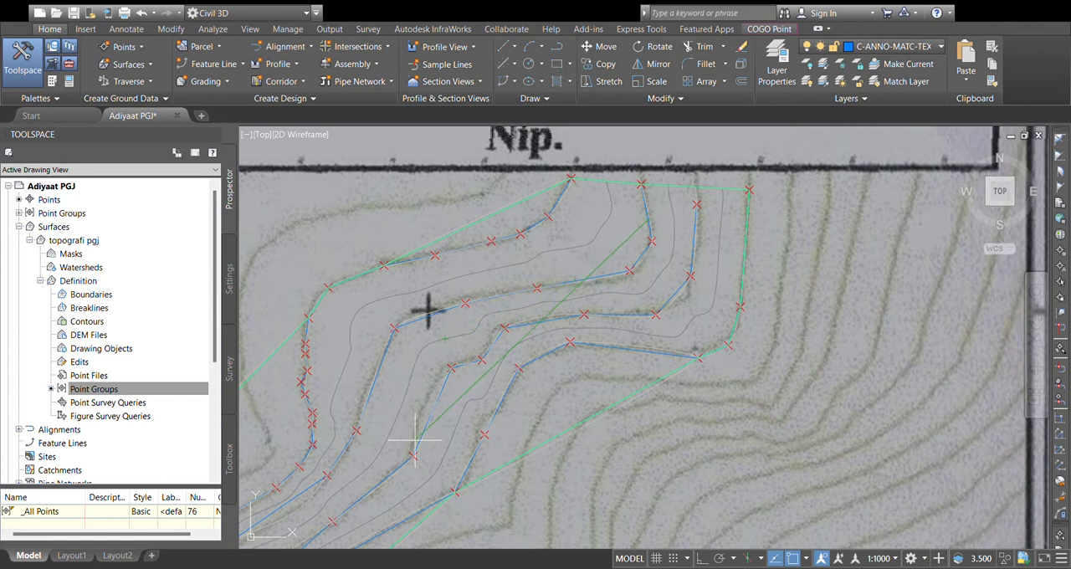
{"action": "left_click", "coordinate": [401, 466]}
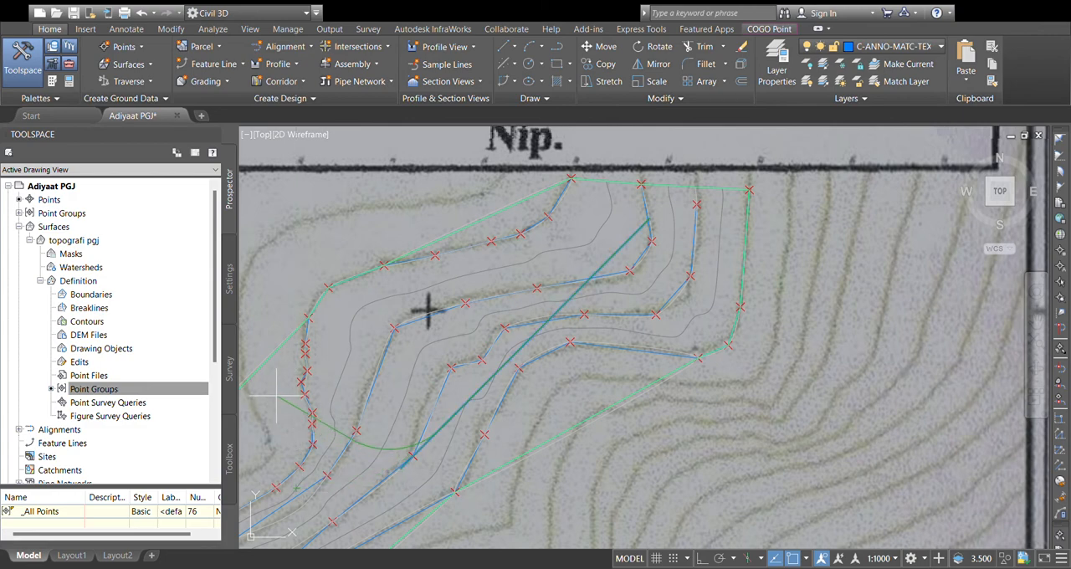
Step: Extend the alignment with curved tangents through the strip's two bends, ending at the contour vertex beside the 220 label
{"action": "scroll", "coordinate": [377, 485], "scroll_direction": "down", "scroll_amount": 2}
{"action": "scroll", "coordinate": [441, 286], "scroll_direction": "up", "scroll_amount": 2}
{"action": "mouse_move", "coordinate": [376, 485]}
{"action": "middle_mouse_down"}
{"action": "mouse_move", "coordinate": [417, 357]}
{"action": "mouse_move", "coordinate": [374, 381]}
{"action": "mouse_move", "coordinate": [590, 259]}
{"action": "middle_mouse_up"}
{"action": "scroll", "coordinate": [418, 314], "scroll_direction": "down", "scroll_amount": 2}
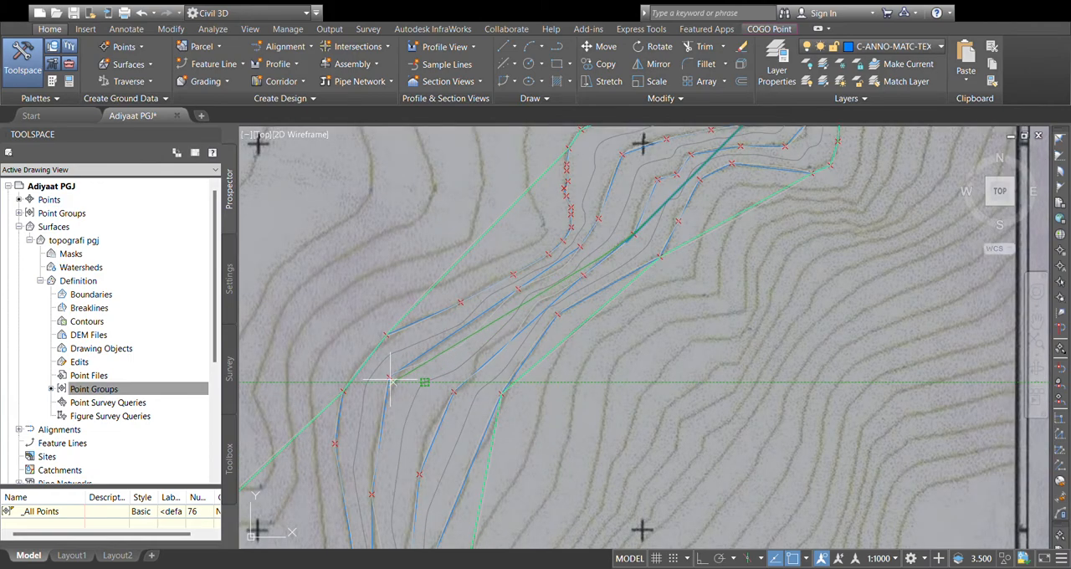
{"action": "left_click", "coordinate": [390, 379]}
{"action": "scroll", "coordinate": [383, 447], "scroll_direction": "down", "scroll_amount": 2}
{"action": "middle_click_drag", "start_coordinate": [382, 453], "coordinate": [419, 277]}
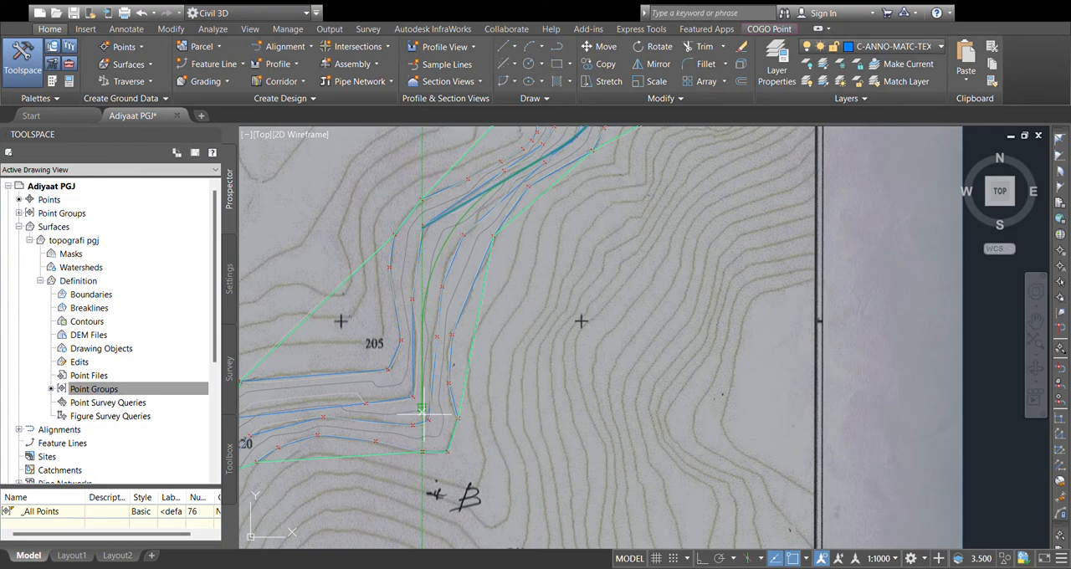
{"action": "left_click", "coordinate": [422, 410]}
{"action": "middle_click_drag", "start_coordinate": [422, 408], "coordinate": [604, 327]}
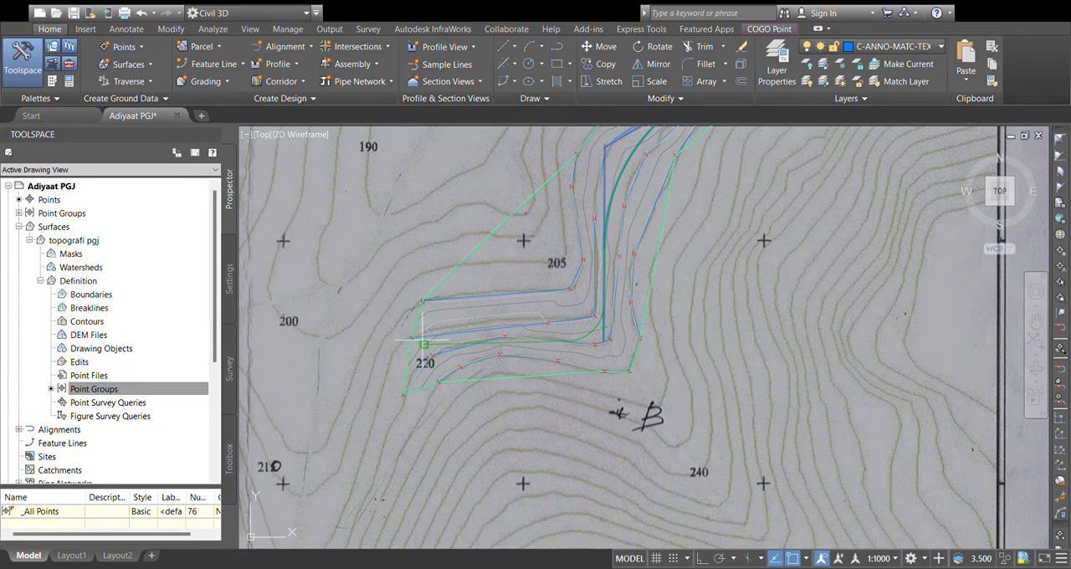
{"action": "scroll", "coordinate": [424, 347], "scroll_direction": "up", "scroll_amount": 2}
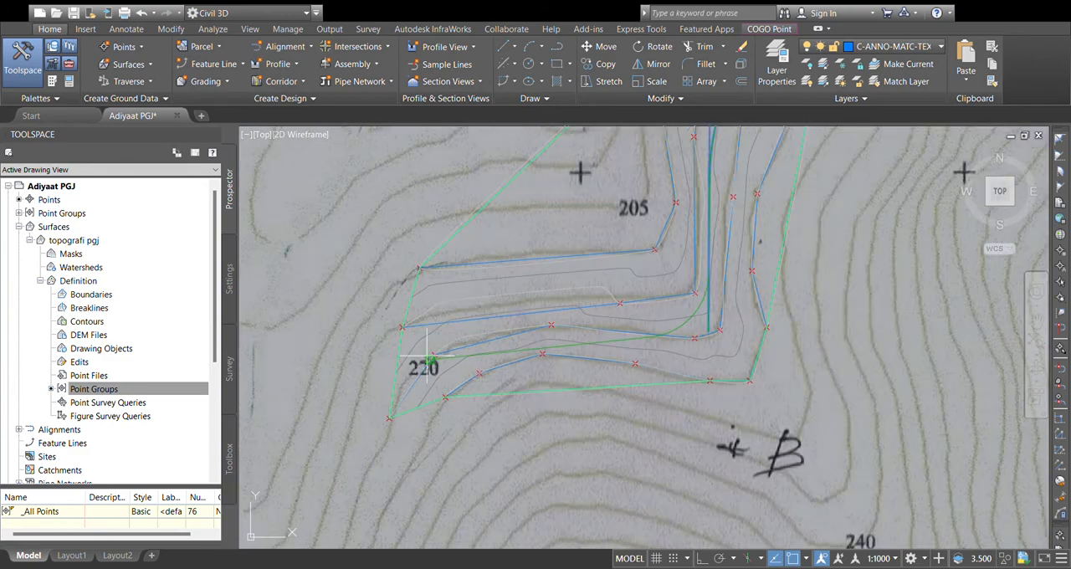
{"action": "scroll", "coordinate": [427, 357], "scroll_direction": "up", "scroll_amount": 3}
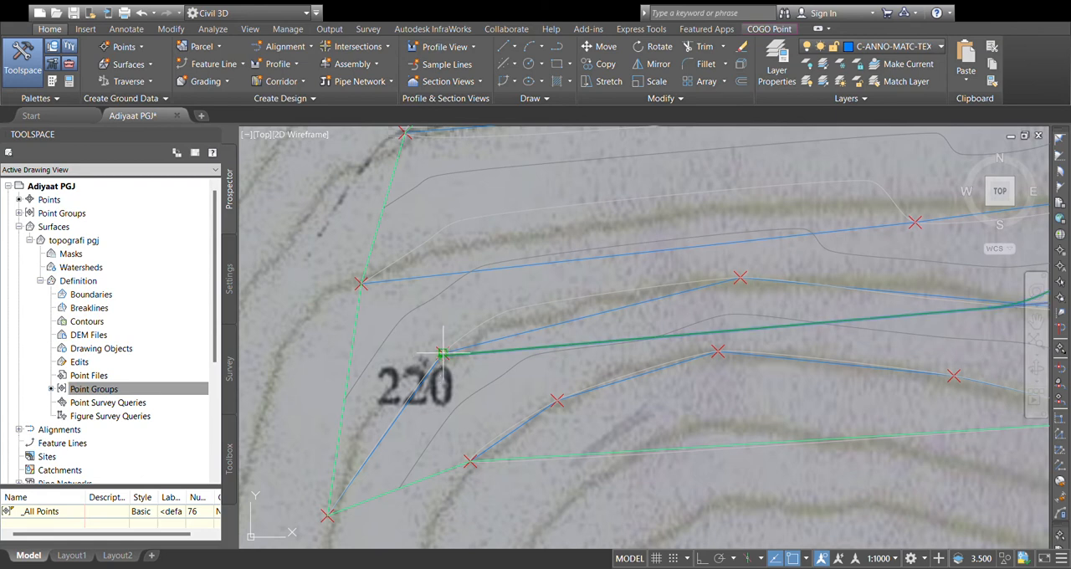
{"action": "left_click", "coordinate": [443, 353]}
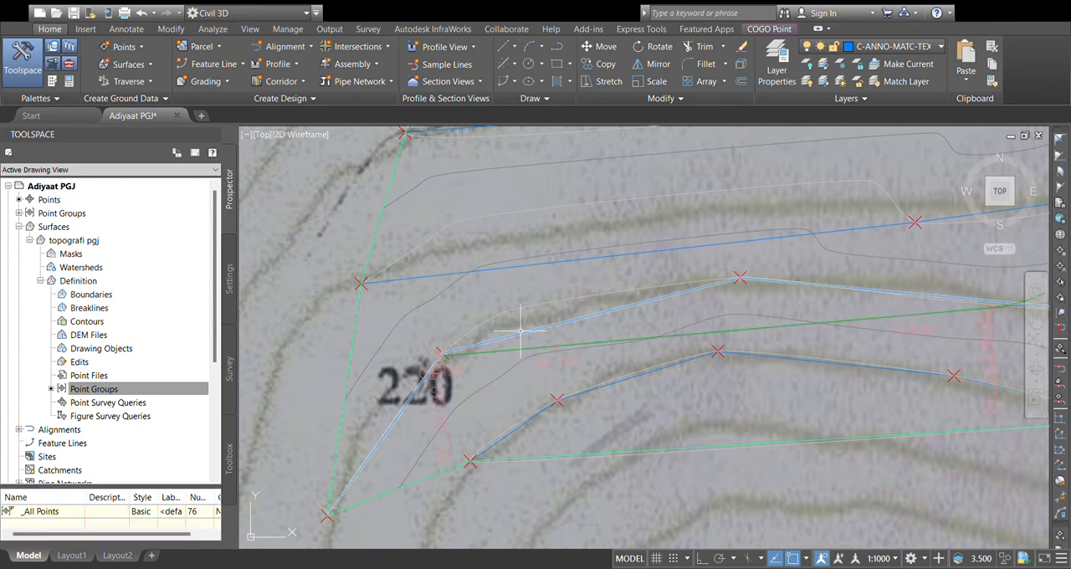
Step: Hide the scanned topographic map image and clear the selection
{"action": "scroll", "coordinate": [622, 347], "scroll_direction": "down", "scroll_amount": 3}
{"action": "middle_click_drag", "start_coordinate": [621, 347], "coordinate": [430, 449]}
{"action": "scroll", "coordinate": [518, 368], "scroll_direction": "down", "scroll_amount": 5}
{"action": "middle_click_drag", "start_coordinate": [518, 368], "coordinate": [746, 379]}
{"action": "scroll", "coordinate": [688, 366], "scroll_direction": "down", "scroll_amount": 6}
{"action": "scroll", "coordinate": [682, 360], "scroll_direction": "up", "scroll_amount": 2}
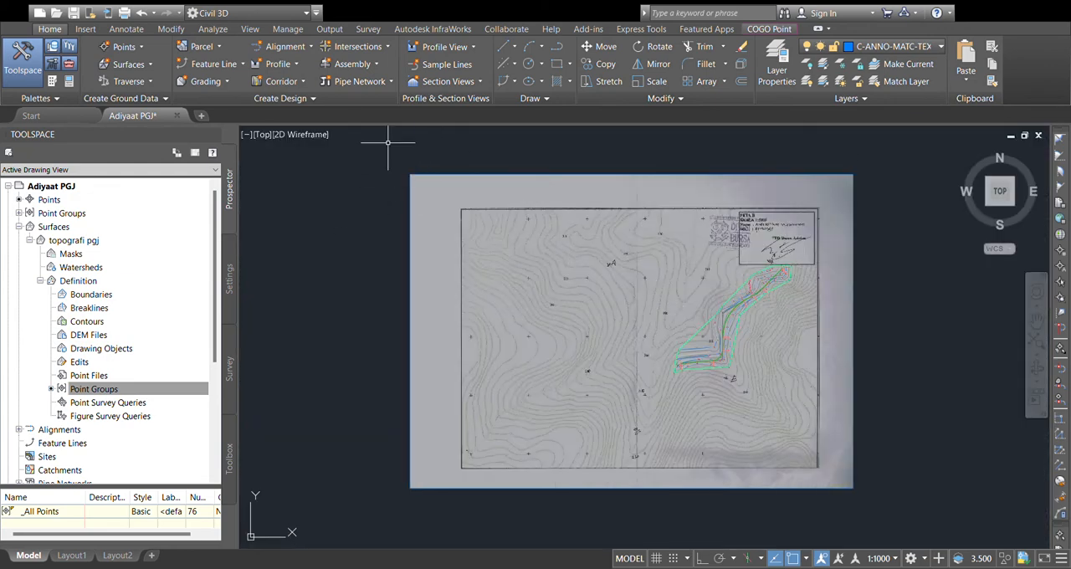
{"action": "left_click_drag", "start_coordinate": [457, 167], "coordinate": [360, 247]}
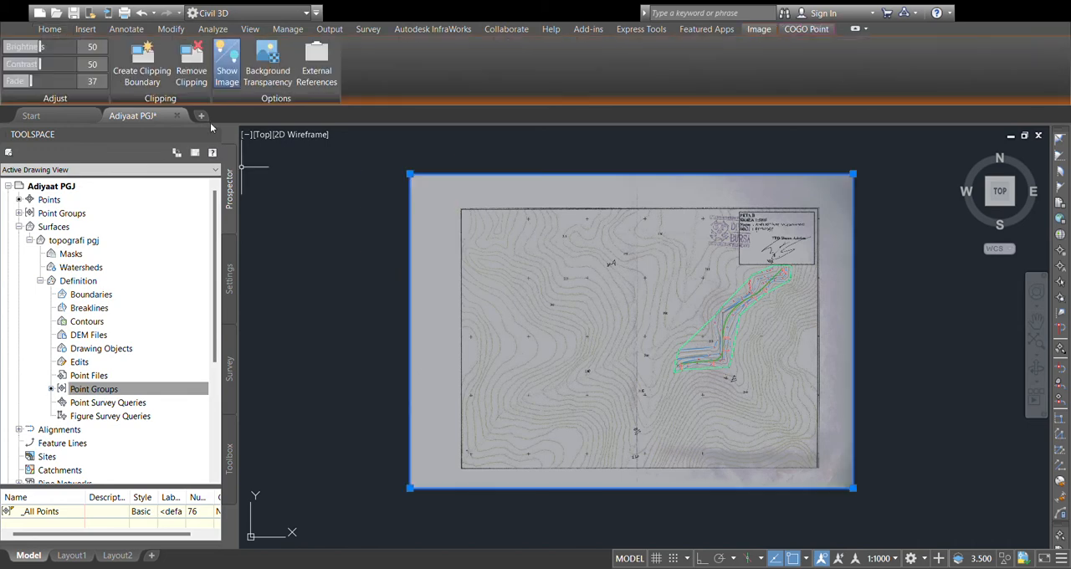
{"action": "left_click", "coordinate": [229, 67]}
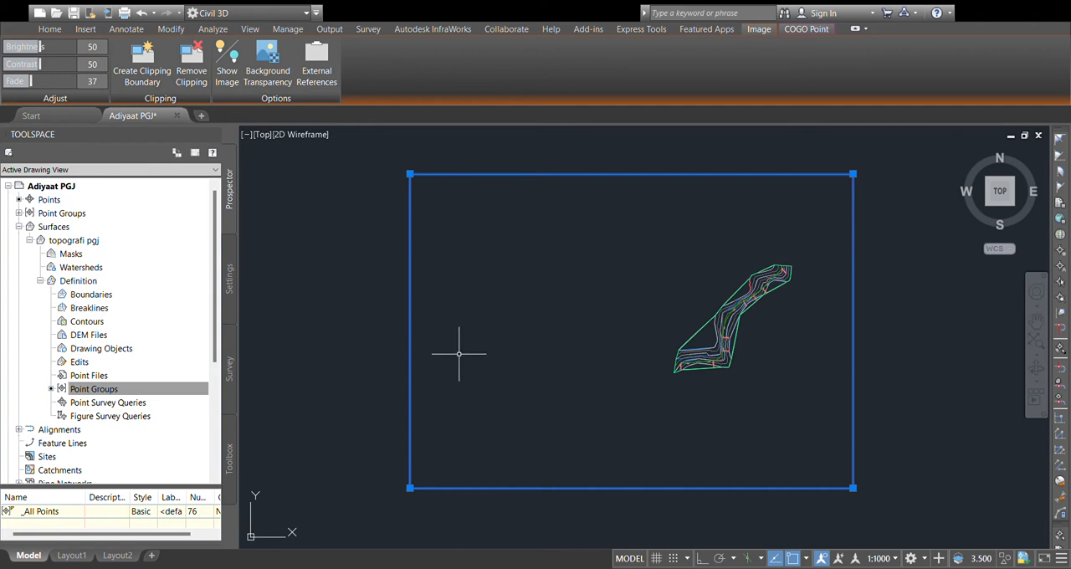
{"action": "left_click", "coordinate": [239, 60]}
{"action": "left_click", "coordinate": [238, 60]}
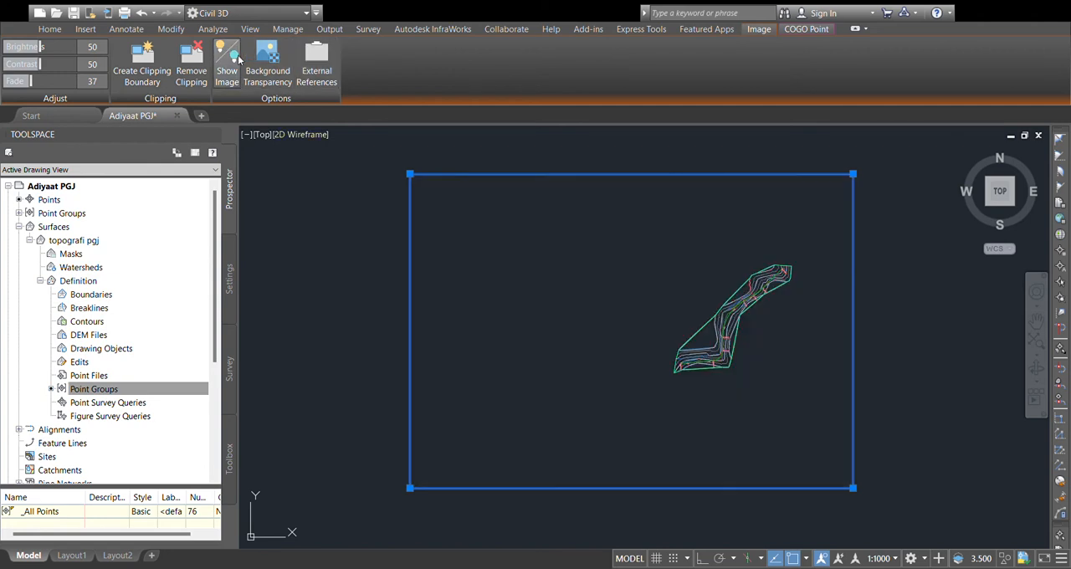
{"action": "key", "text": "Escape"}
Step: Examine the alignment's station labels and geometry points along its northeastern stretch
{"action": "middle_click_drag", "start_coordinate": [733, 287], "coordinate": [633, 293]}
{"action": "scroll", "coordinate": [683, 299], "scroll_direction": "up", "scroll_amount": 3}
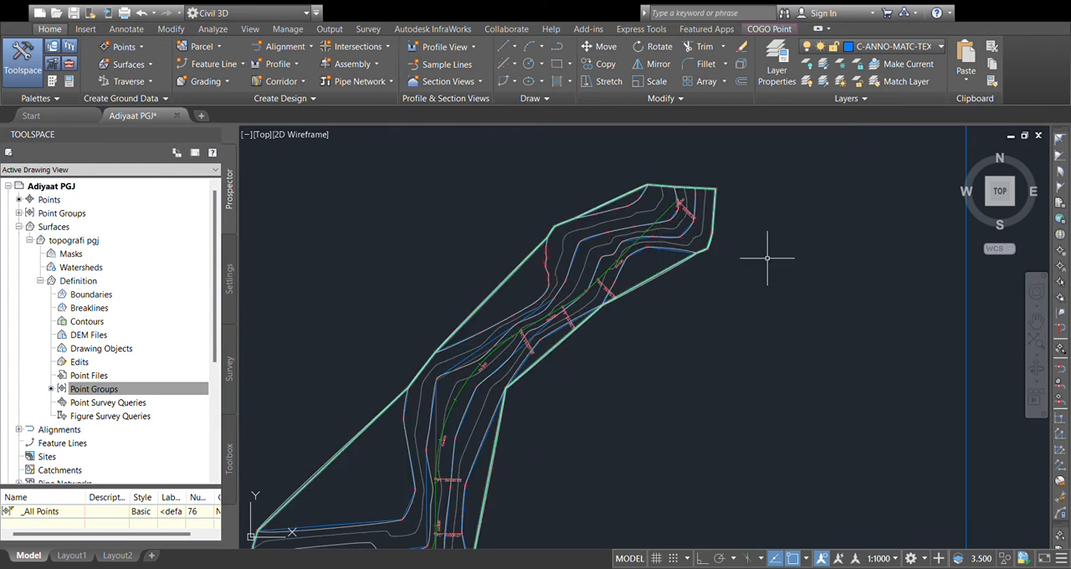
{"action": "scroll", "coordinate": [665, 211], "scroll_direction": "up", "scroll_amount": 4}
{"action": "scroll", "coordinate": [698, 198], "scroll_direction": "up", "scroll_amount": 2}
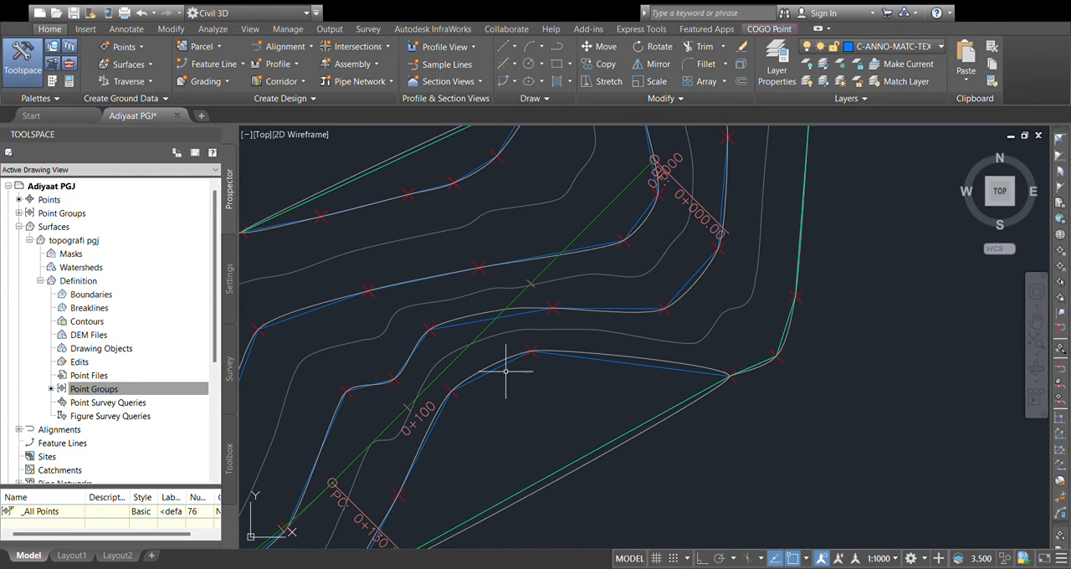
{"action": "middle_click_drag", "start_coordinate": [447, 426], "coordinate": [537, 364]}
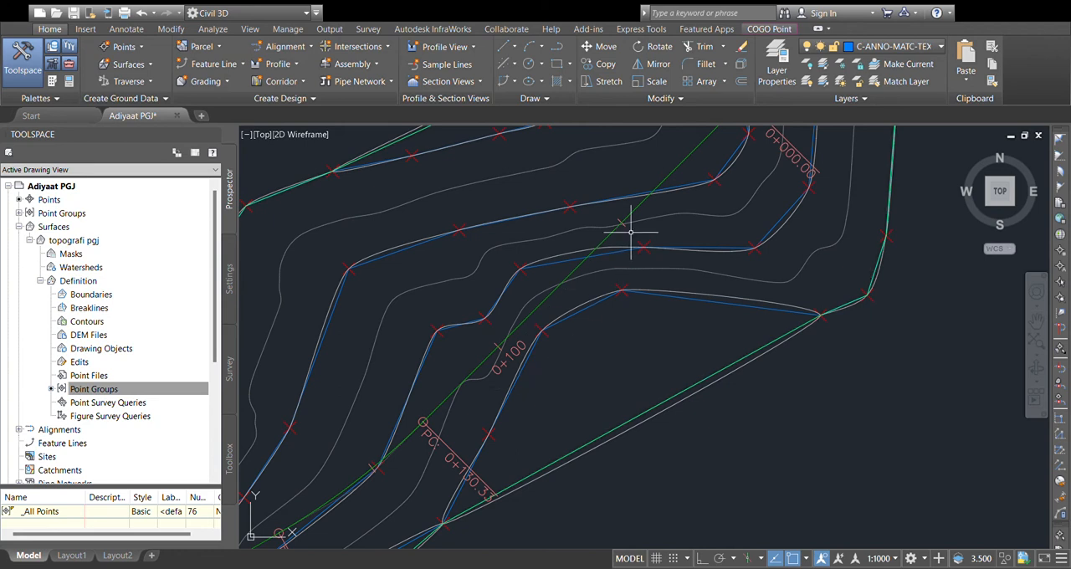
{"action": "left_click", "coordinate": [511, 359]}
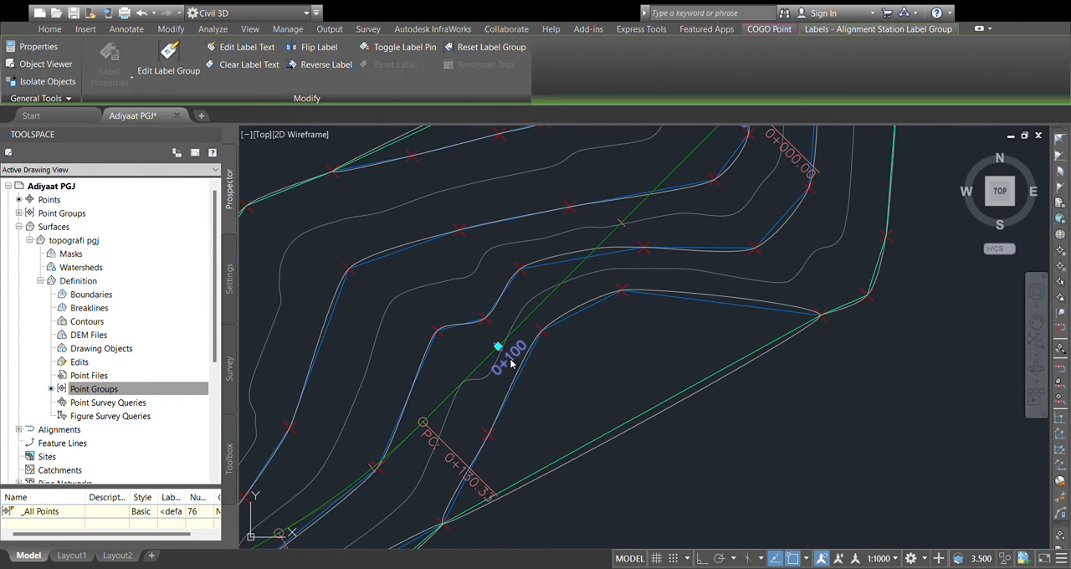
{"action": "key", "text": "Escape"}
Step: Inspect the Geometry Editor and Alignment Properties of the TRASE PGJ alignment
{"action": "left_click", "coordinate": [540, 311]}
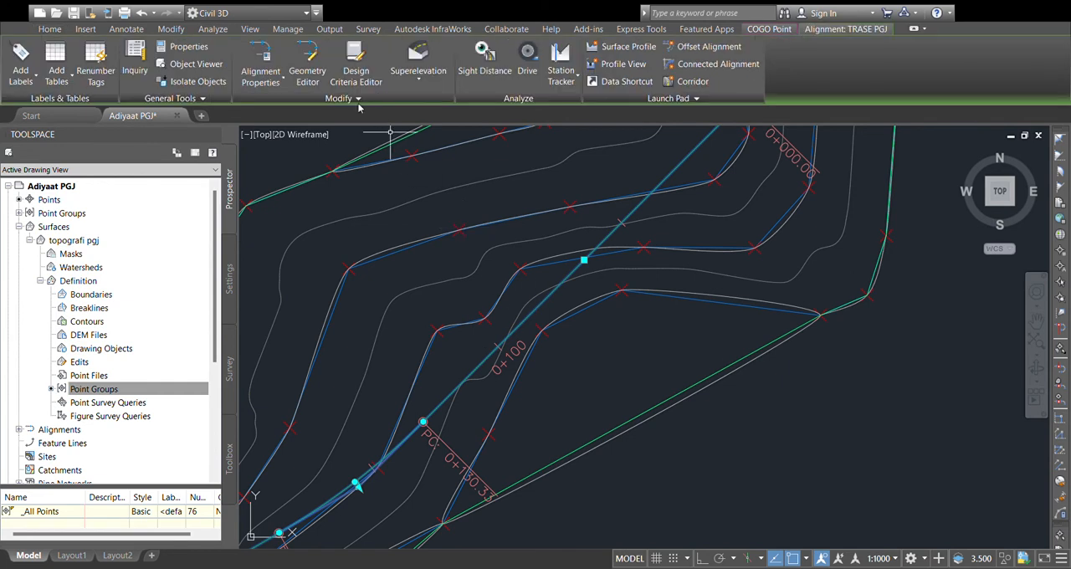
{"action": "left_click", "coordinate": [312, 79]}
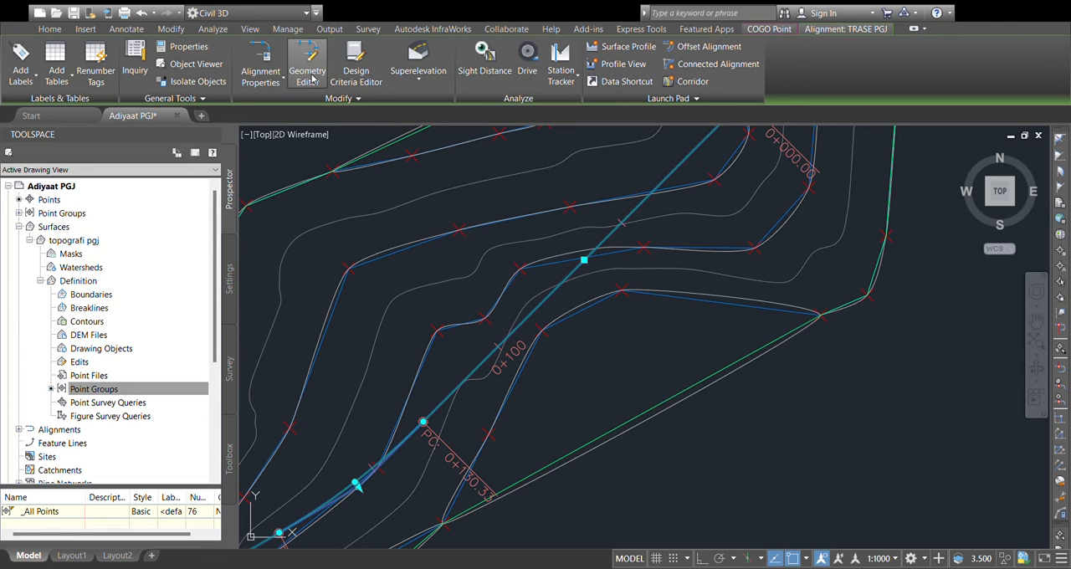
{"action": "key", "text": "Escape"}
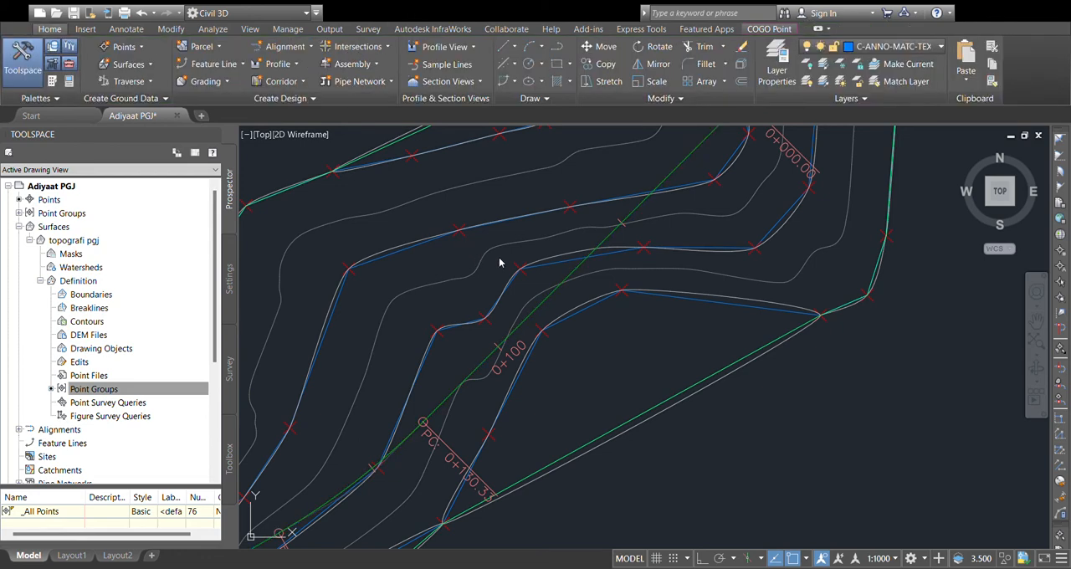
{"action": "left_click", "coordinate": [612, 244]}
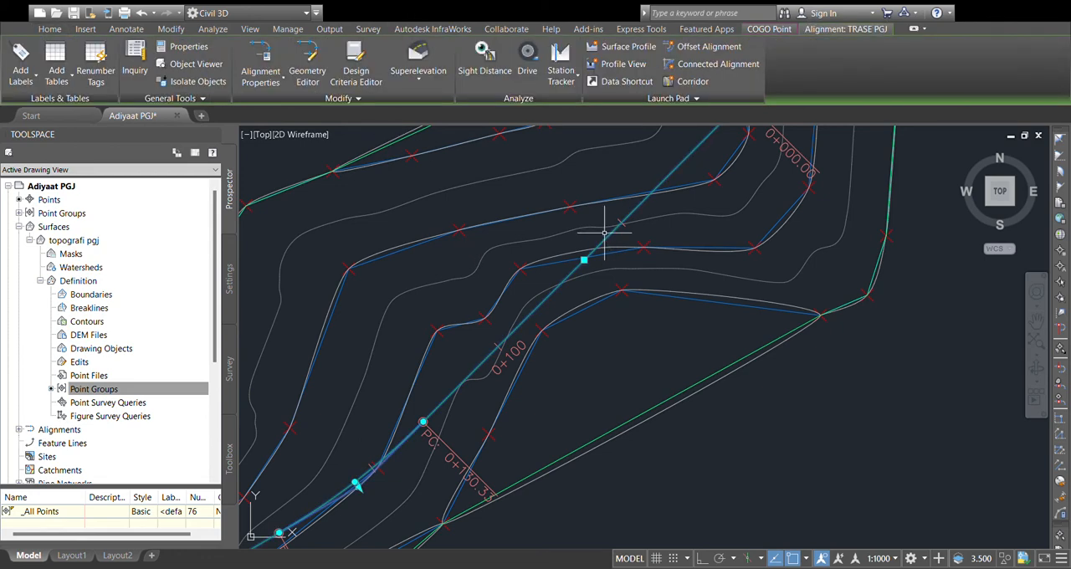
{"action": "left_click", "coordinate": [276, 84]}
{"action": "key", "text": "Escape"}
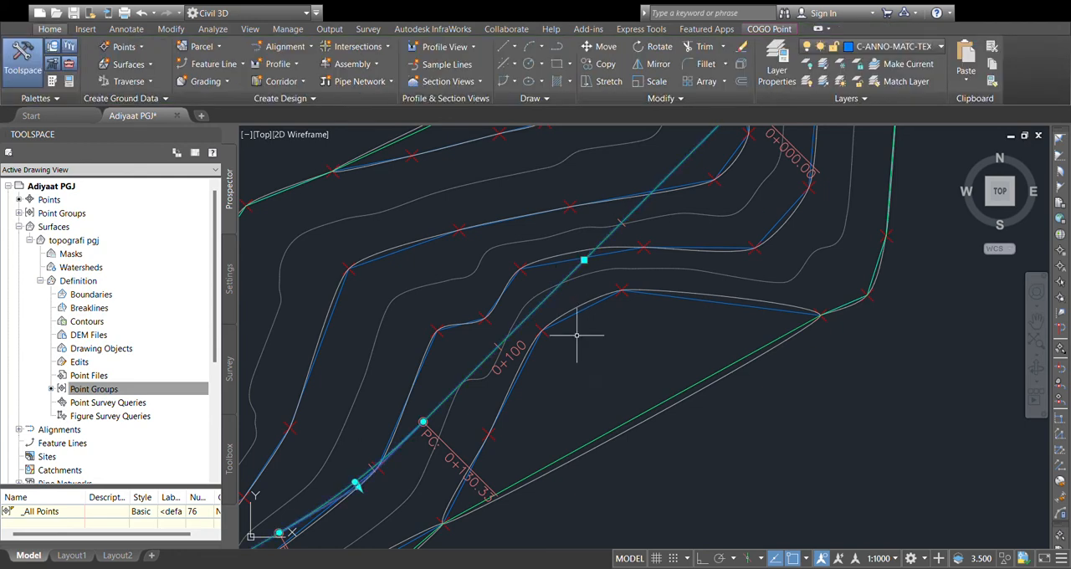
{"action": "left_click", "coordinate": [621, 223]}
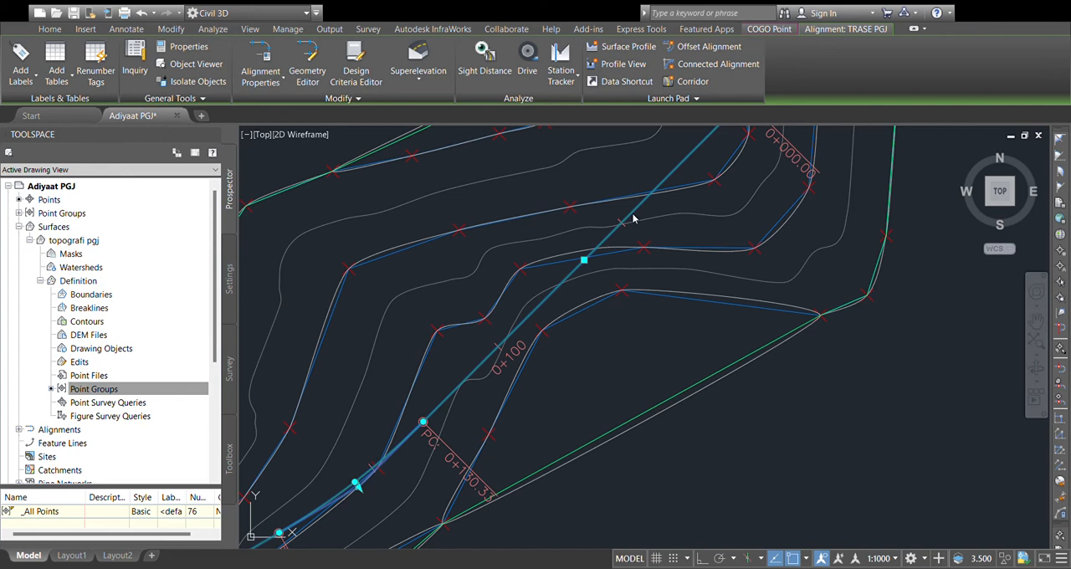
{"action": "left_click", "coordinate": [685, 392]}
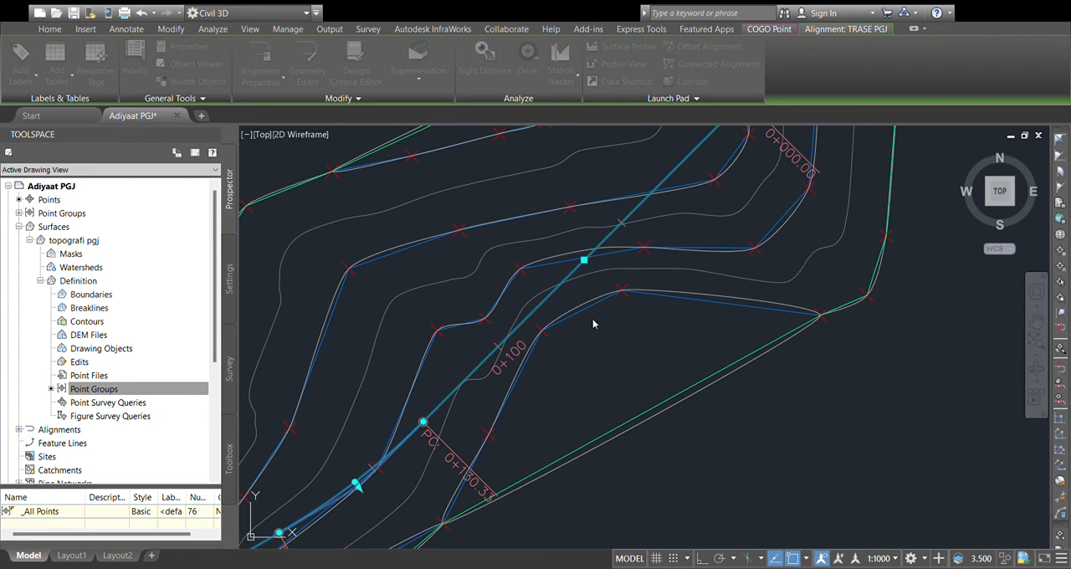
{"action": "left_click", "coordinate": [617, 434]}
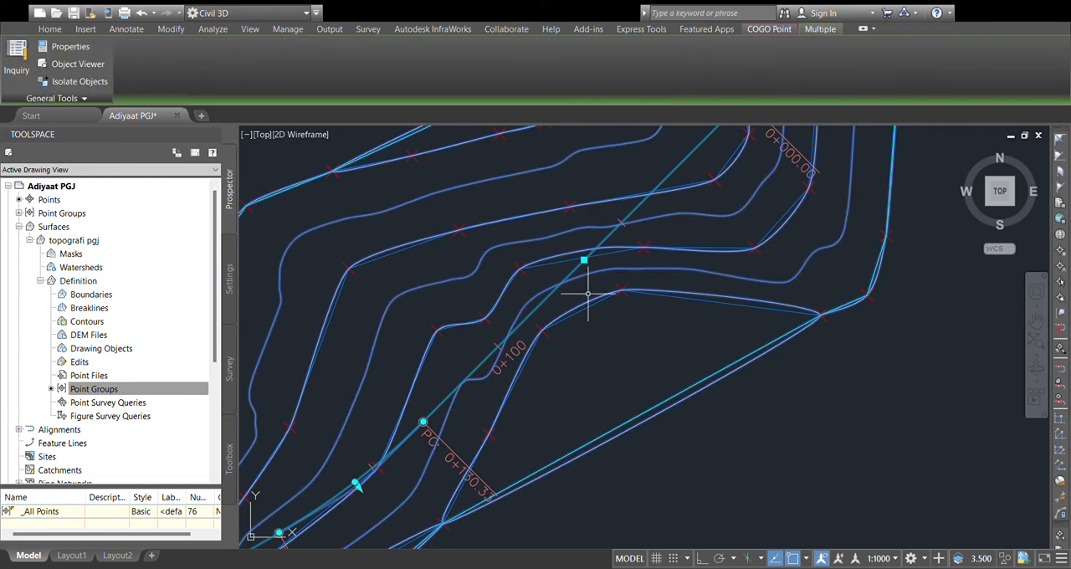
{"action": "key", "text": "Escape"}
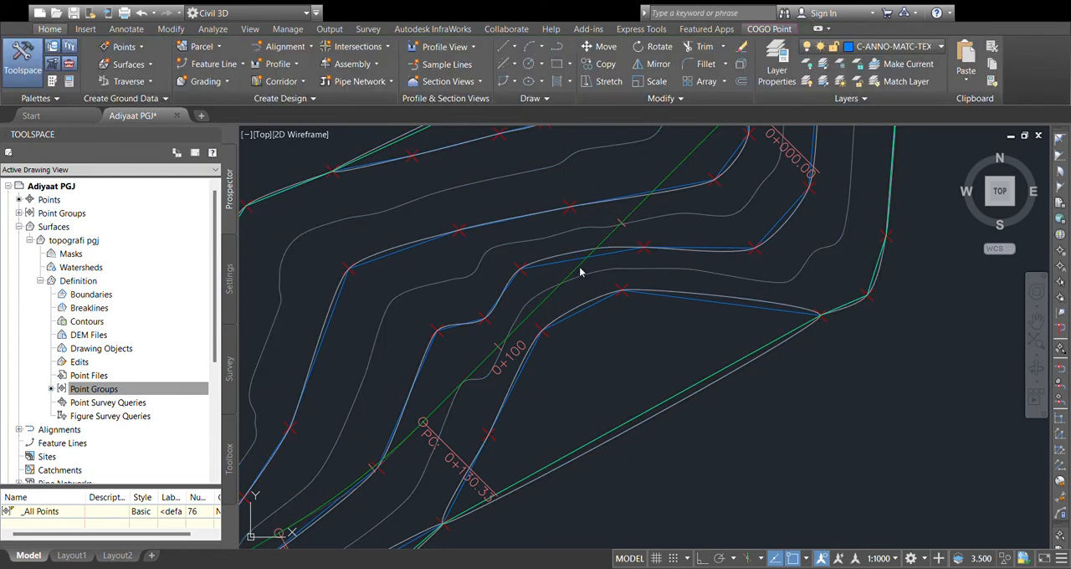
Step: Edit the TRASE PGJ alignment's labels so that major stations are labelled every 25 m
{"action": "left_click", "coordinate": [536, 322]}
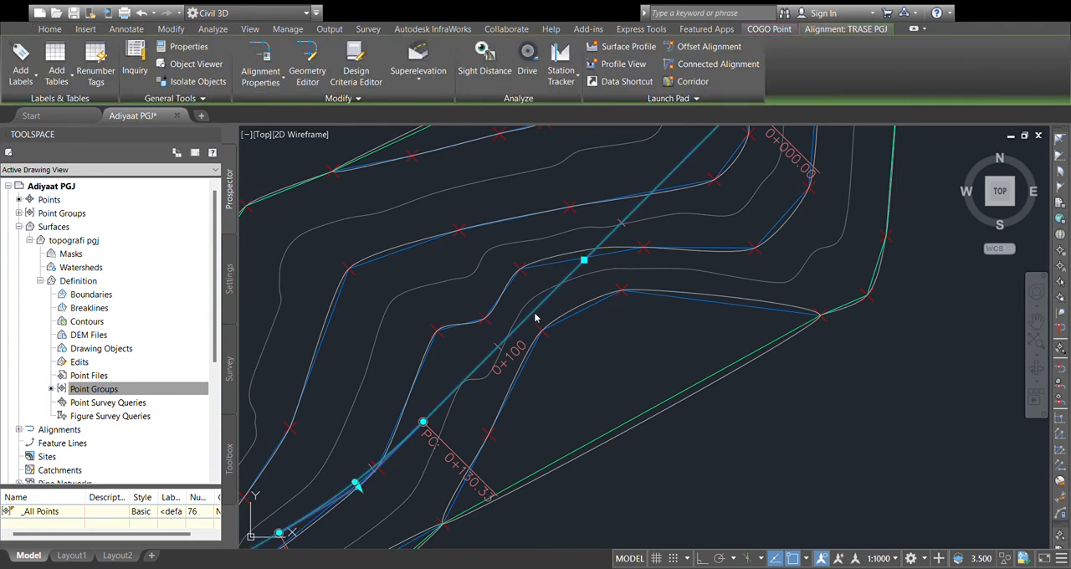
{"action": "left_click", "coordinate": [612, 454]}
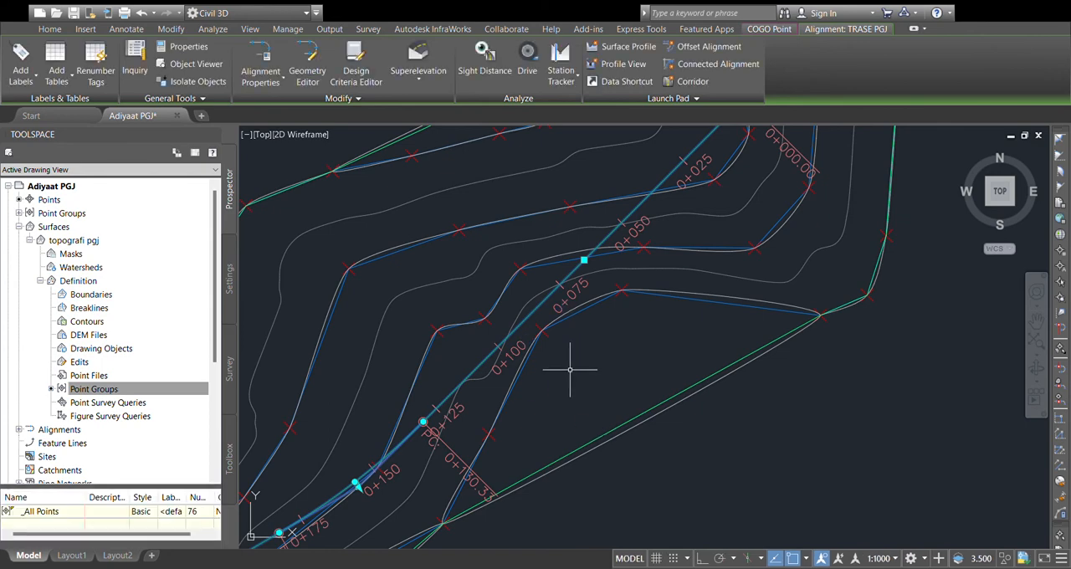
{"action": "key", "text": "Escape"}
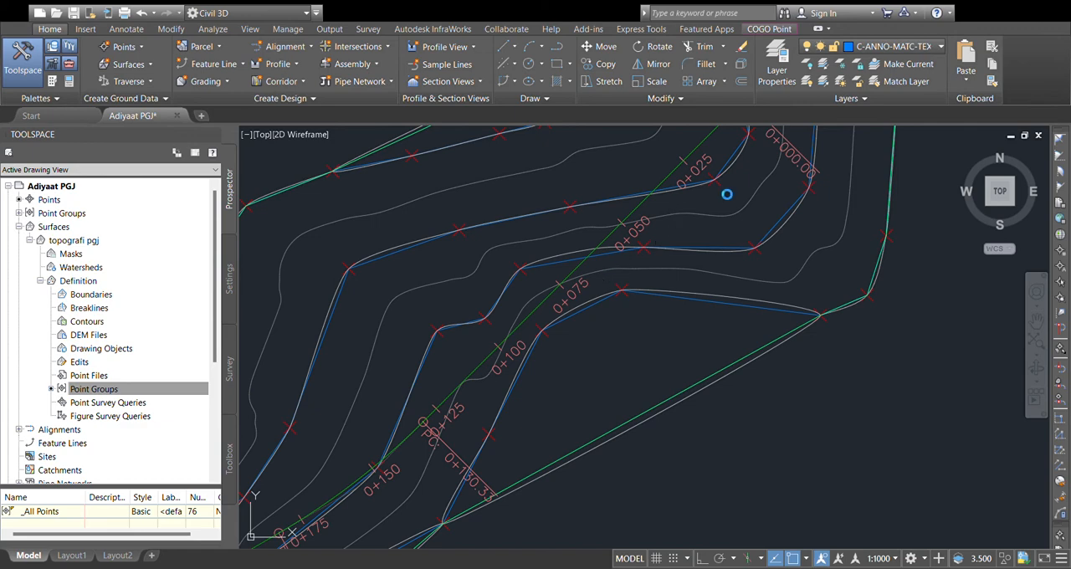
Step: Create a profile view of the ground surface along the TRASE PGJ alignment and place it east of the map's rectangular frame
{"action": "scroll", "coordinate": [724, 196], "scroll_direction": "down", "scroll_amount": 5}
{"action": "scroll", "coordinate": [478, 364], "scroll_direction": "up", "scroll_amount": 2}
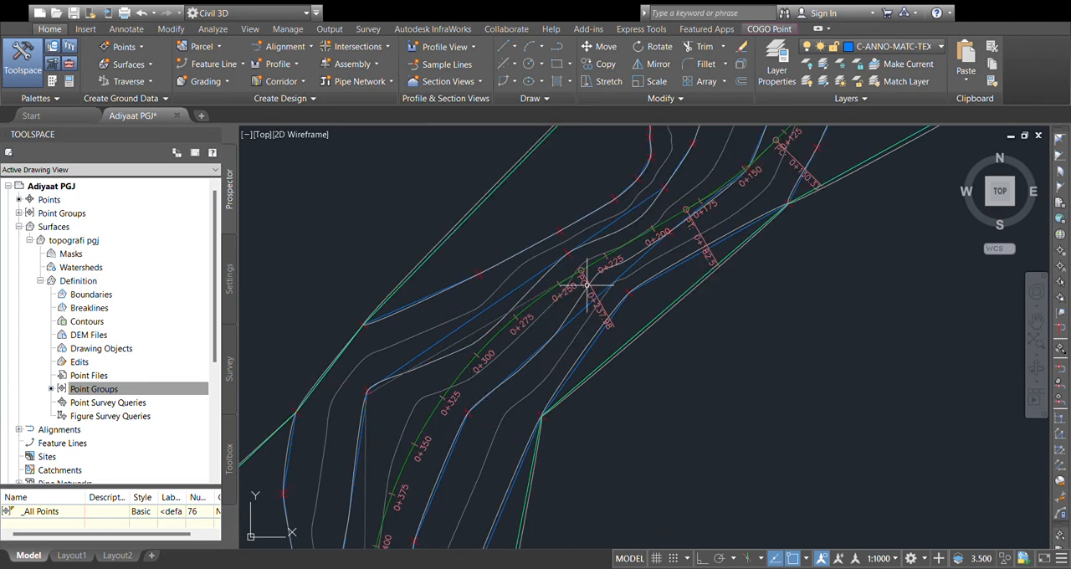
{"action": "middle_click_drag", "start_coordinate": [496, 357], "coordinate": [610, 283]}
{"action": "scroll", "coordinate": [560, 345], "scroll_direction": "up", "scroll_amount": 2}
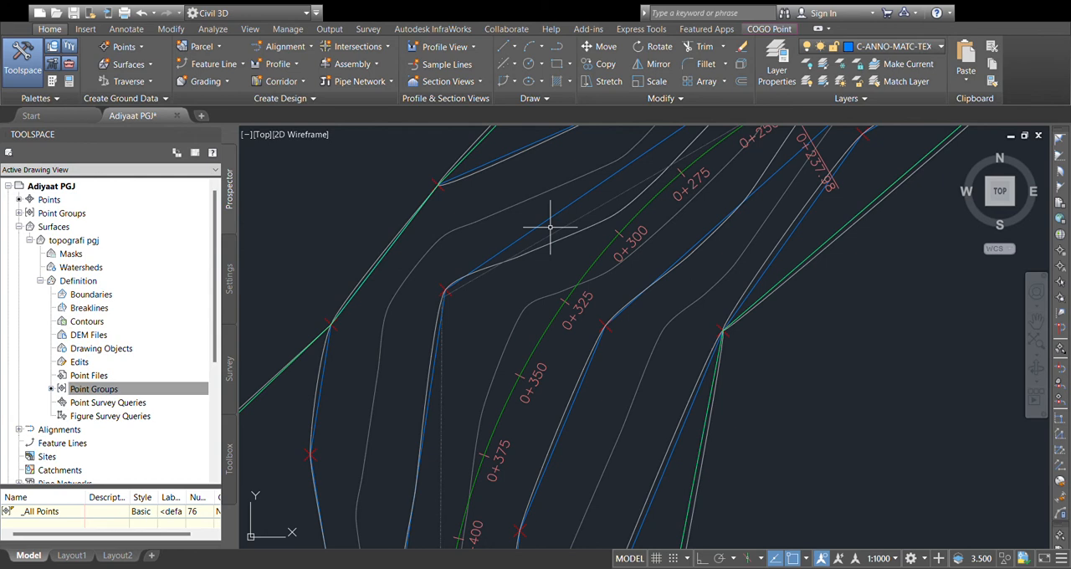
{"action": "scroll", "coordinate": [519, 242], "scroll_direction": "down", "scroll_amount": 6}
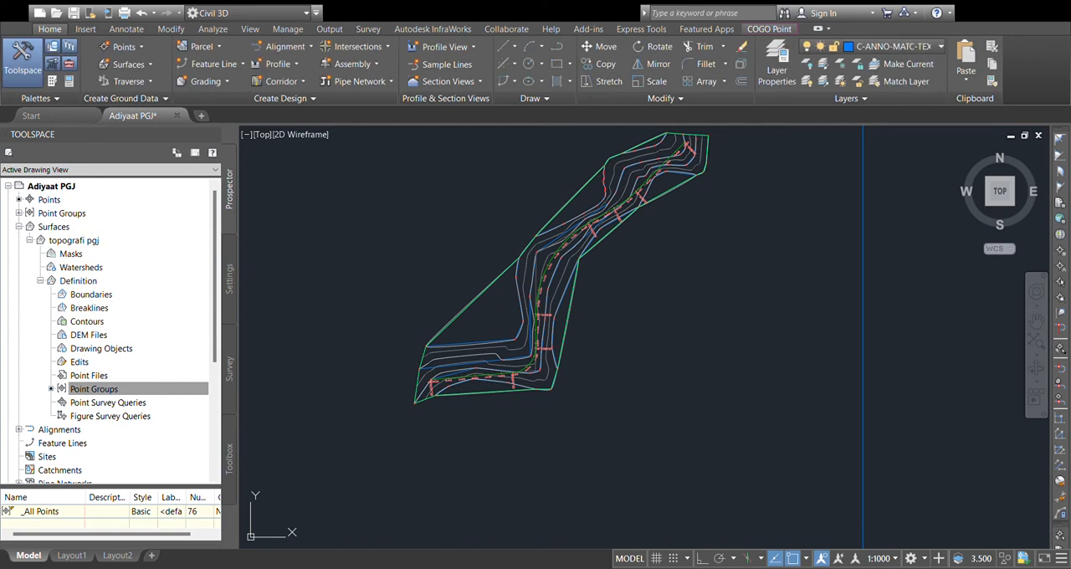
{"action": "scroll", "coordinate": [622, 376], "scroll_direction": "down", "scroll_amount": 8}
{"action": "scroll", "coordinate": [549, 353], "scroll_direction": "up", "scroll_amount": 2}
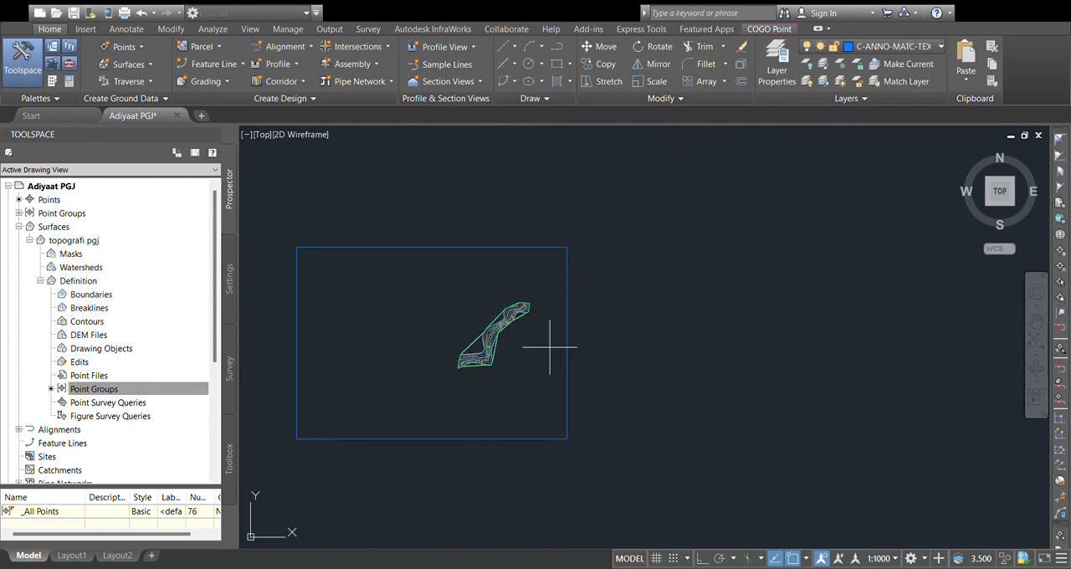
{"action": "left_click", "coordinate": [635, 339]}
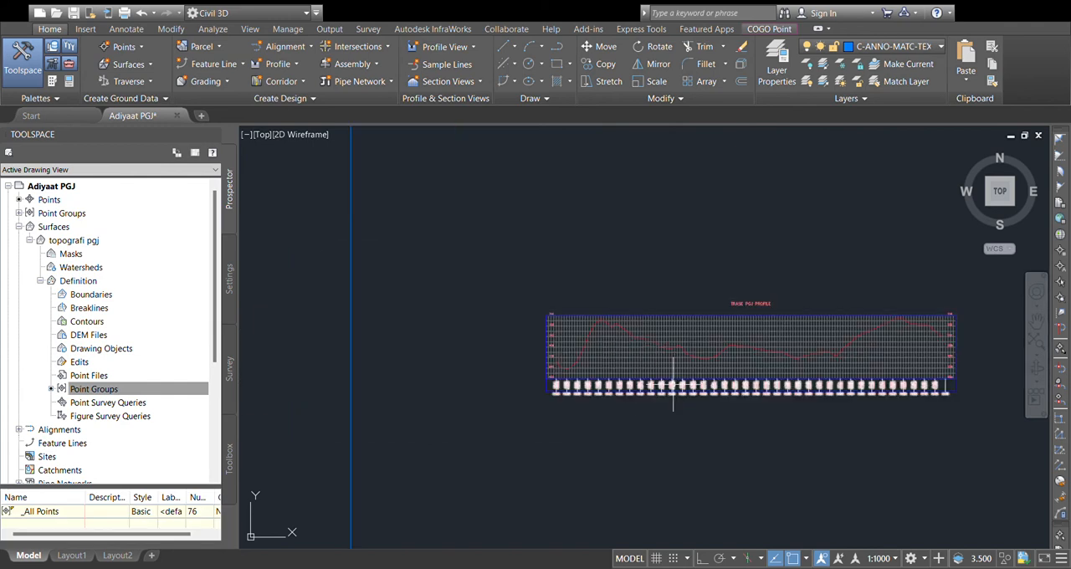
Step: Select the TRASE PGJ profile view east of the map frame for editing
{"action": "scroll", "coordinate": [657, 359], "scroll_direction": "up", "scroll_amount": 2}
{"action": "scroll", "coordinate": [645, 363], "scroll_direction": "down", "scroll_amount": 2}
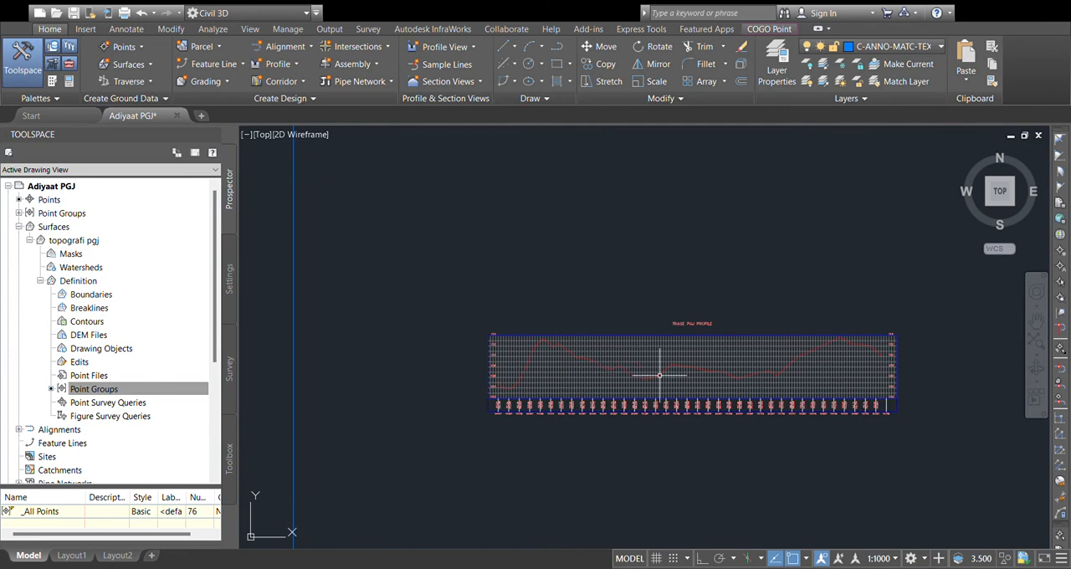
{"action": "scroll", "coordinate": [659, 375], "scroll_direction": "up", "scroll_amount": 2}
{"action": "middle_click_drag", "start_coordinate": [646, 371], "coordinate": [578, 375]}
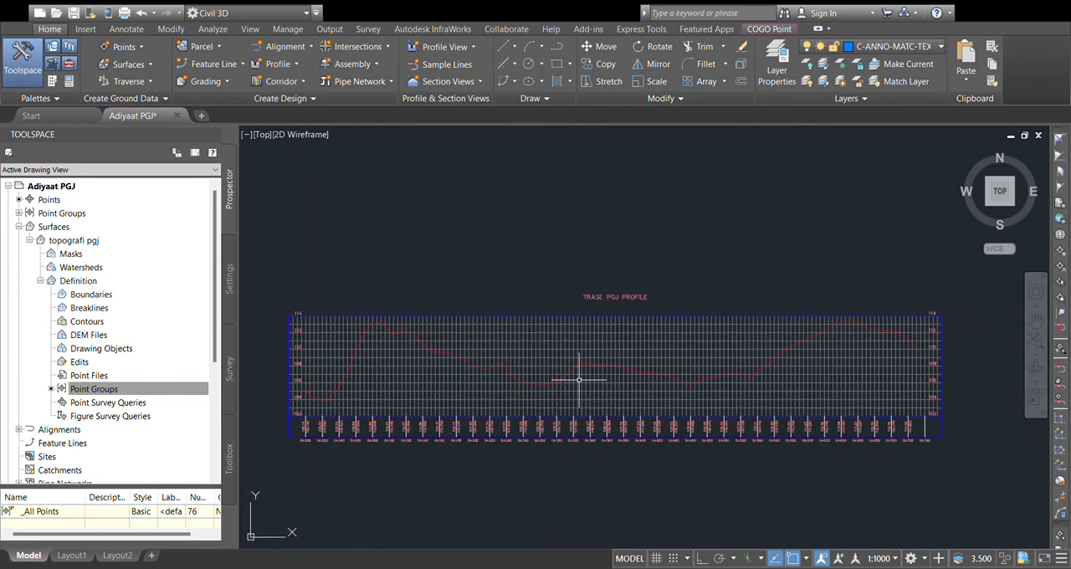
{"action": "left_click", "coordinate": [667, 338]}
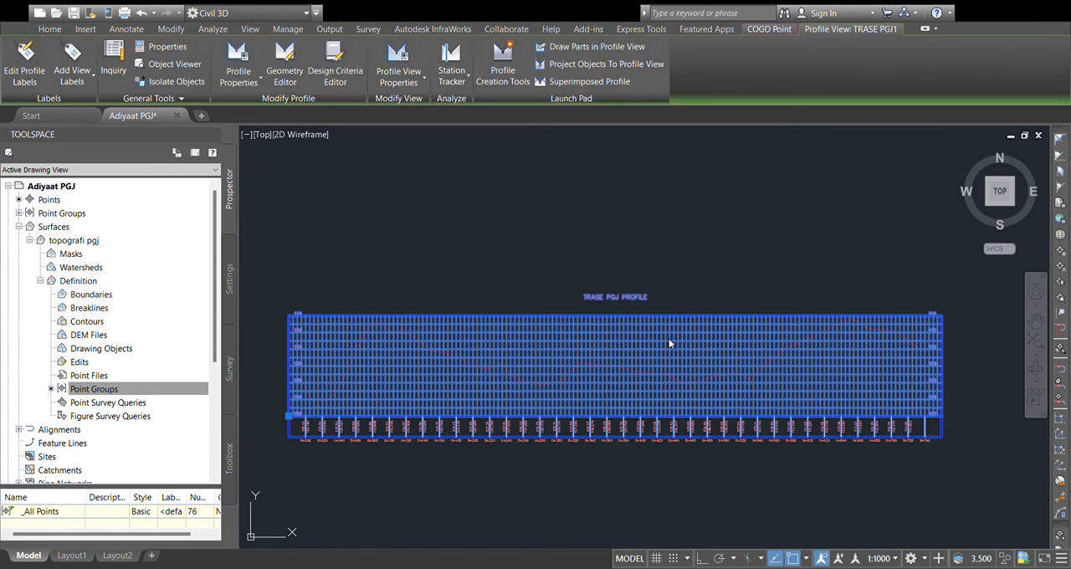
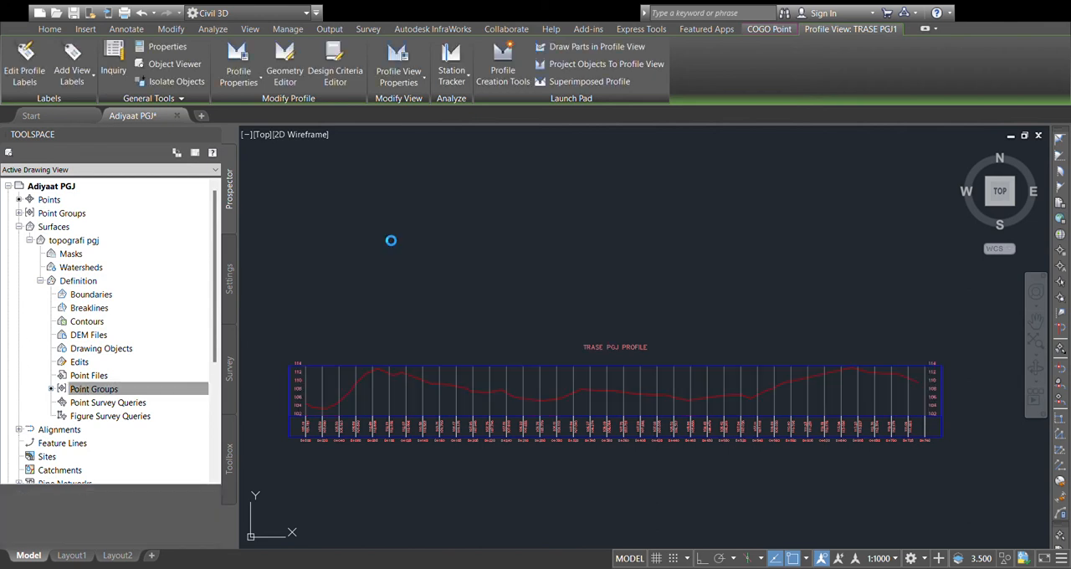
Step: Examine the grid lines, station labels and elevation labels along the TRASE PGJ profile view
{"action": "key", "text": "Escape"}
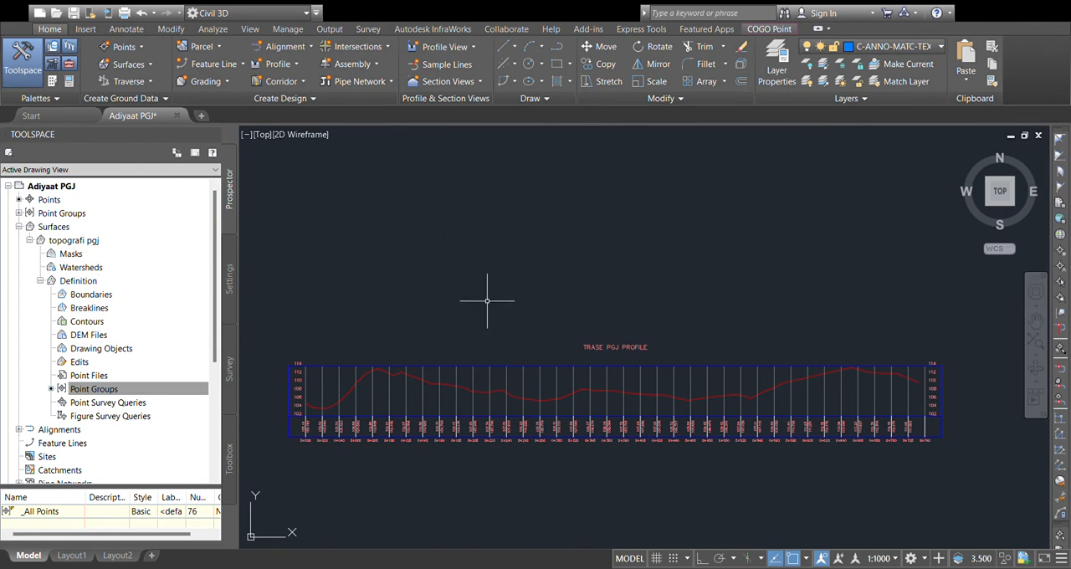
{"action": "scroll", "coordinate": [427, 422], "scroll_direction": "up", "scroll_amount": 2}
{"action": "scroll", "coordinate": [378, 385], "scroll_direction": "down", "scroll_amount": 2}
{"action": "middle_click_drag", "start_coordinate": [406, 381], "coordinate": [446, 371]}
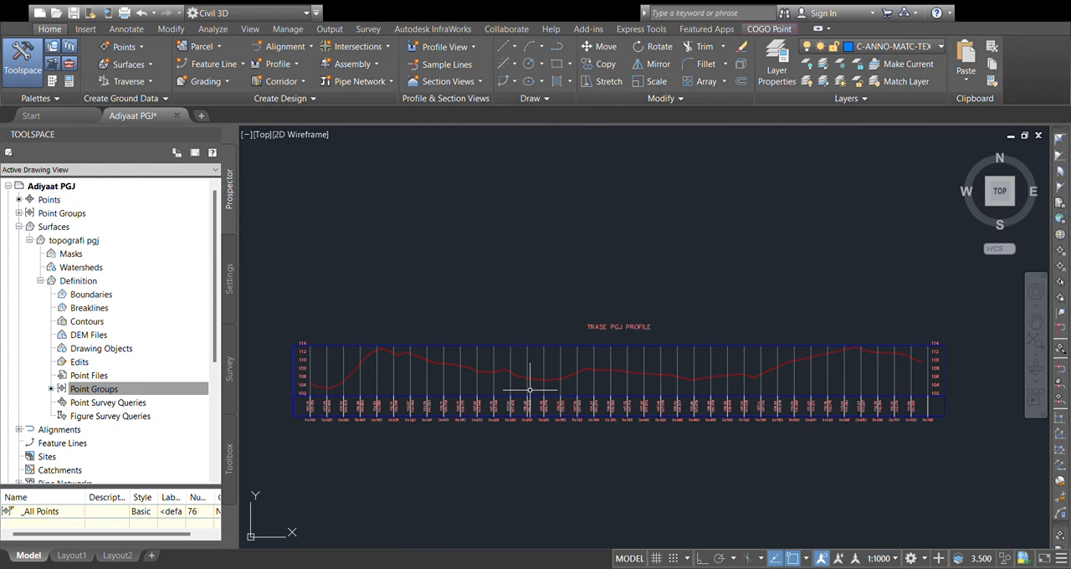
{"action": "scroll", "coordinate": [497, 353], "scroll_direction": "up", "scroll_amount": 2}
{"action": "scroll", "coordinate": [497, 354], "scroll_direction": "down", "scroll_amount": 2}
{"action": "middle_click_drag", "start_coordinate": [532, 357], "coordinate": [593, 344]}
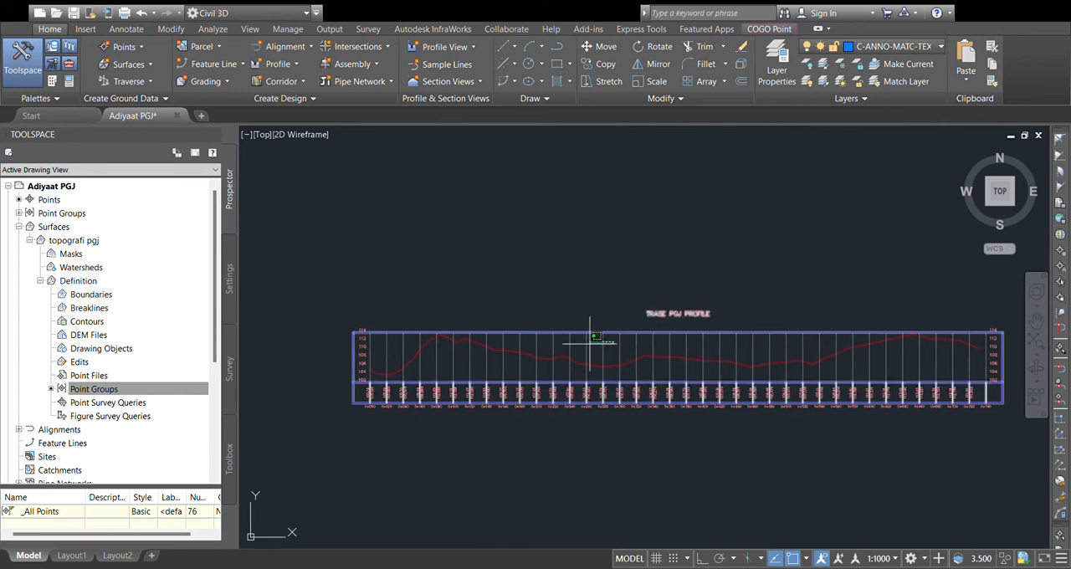
{"action": "scroll", "coordinate": [617, 352], "scroll_direction": "up", "scroll_amount": 4}
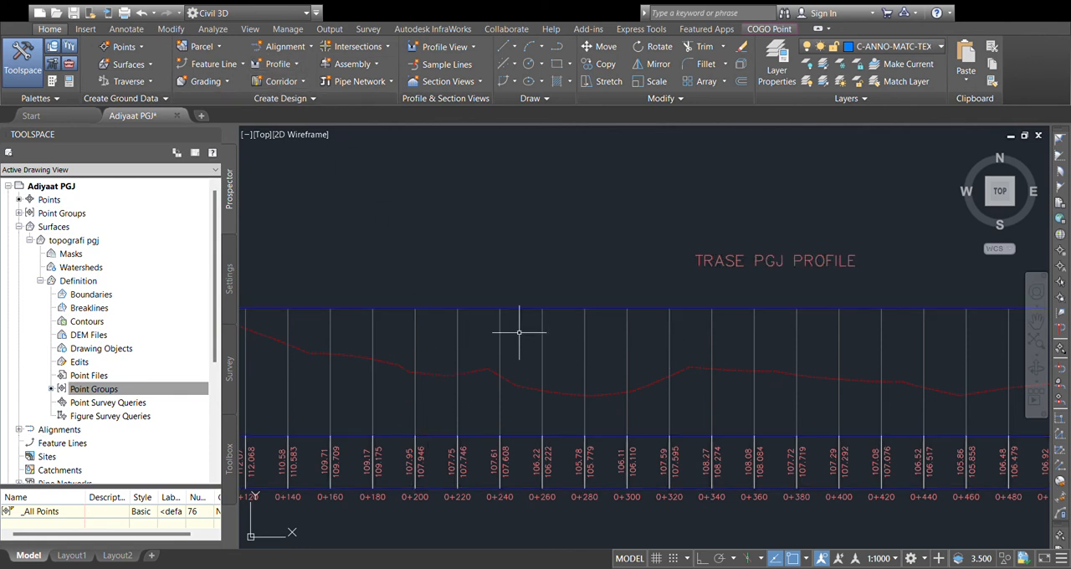
{"action": "left_click", "coordinate": [429, 335]}
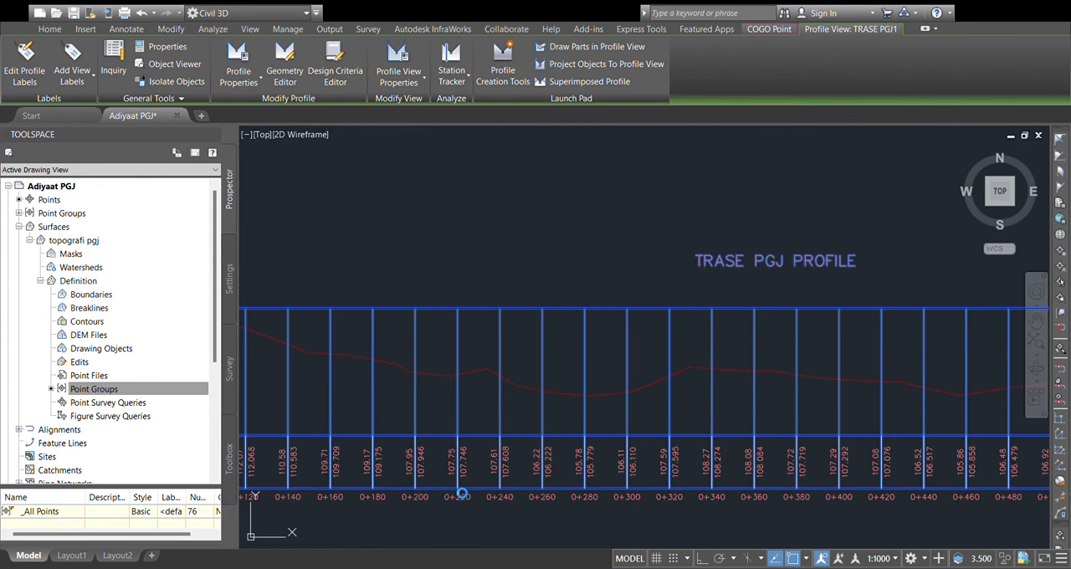
{"action": "key", "text": "Escape"}
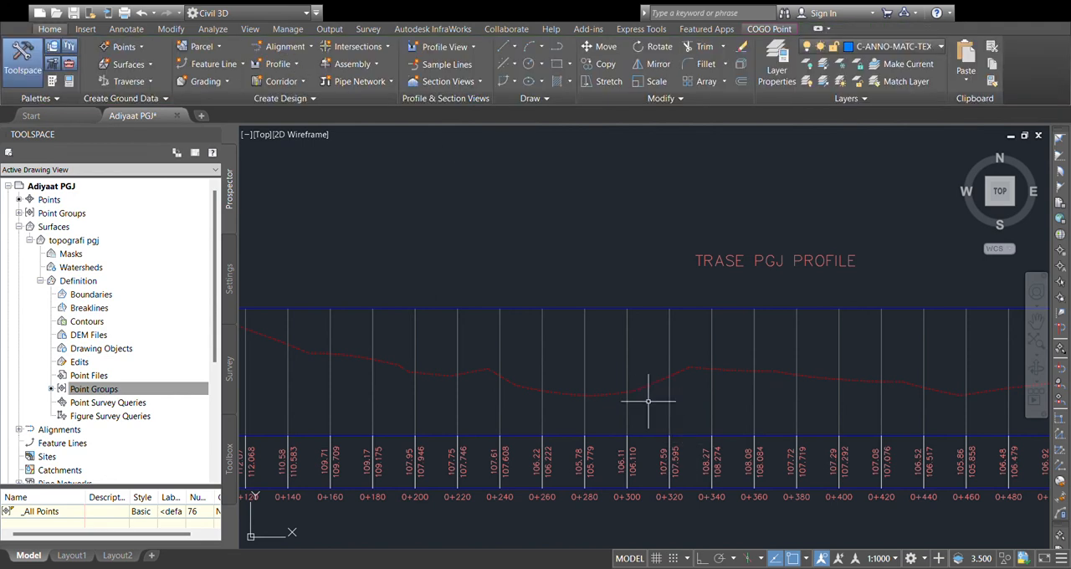
{"action": "left_click", "coordinate": [585, 346]}
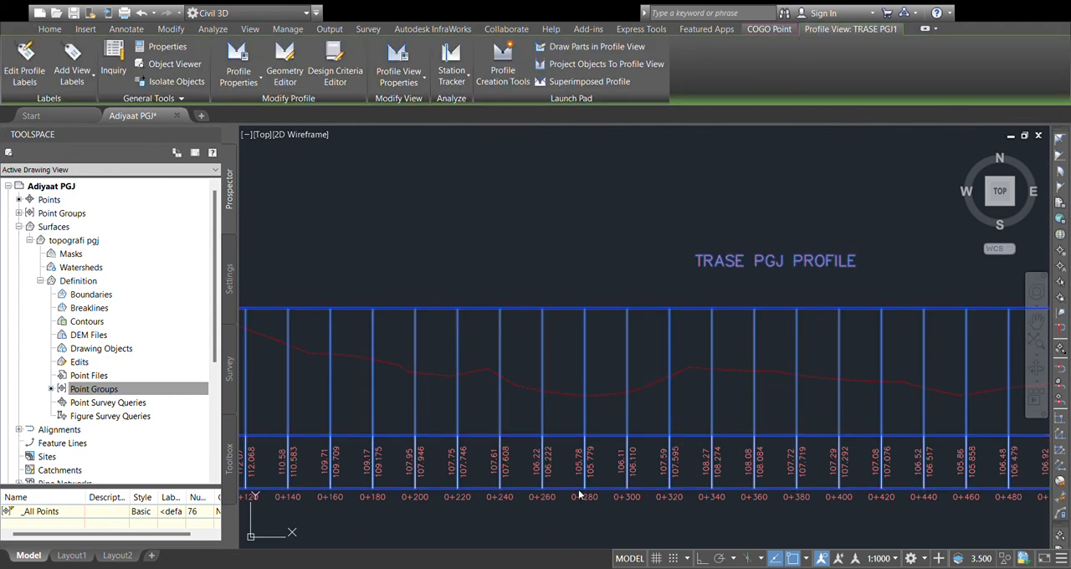
{"action": "key", "text": "Escape"}
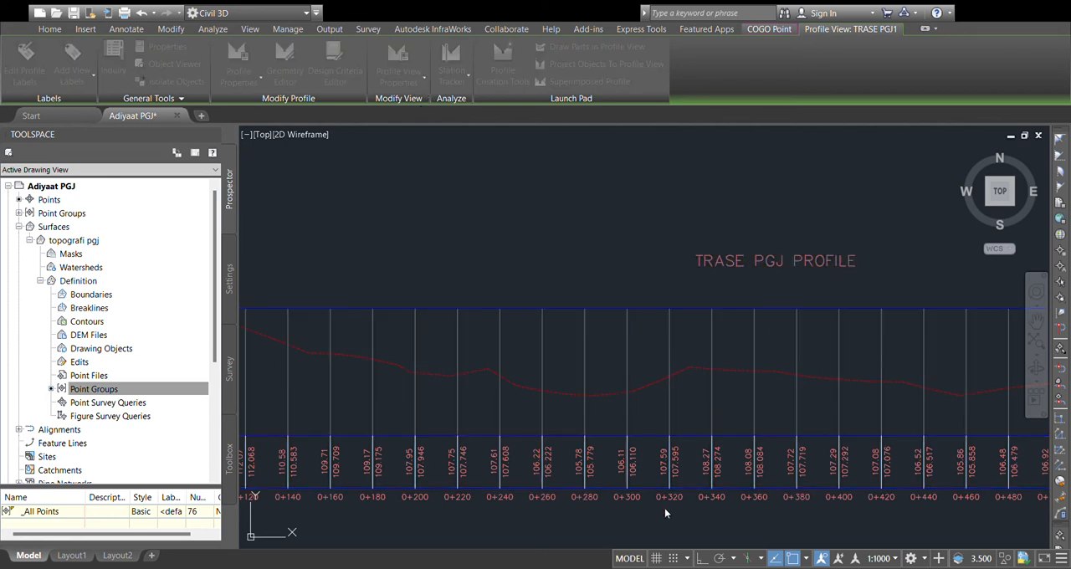
Step: Clip the vertical grid lines of the TRASE PGJ profile view so they stop at the ground line
{"action": "left_click", "coordinate": [753, 323]}
{"action": "left_click", "coordinate": [649, 351]}
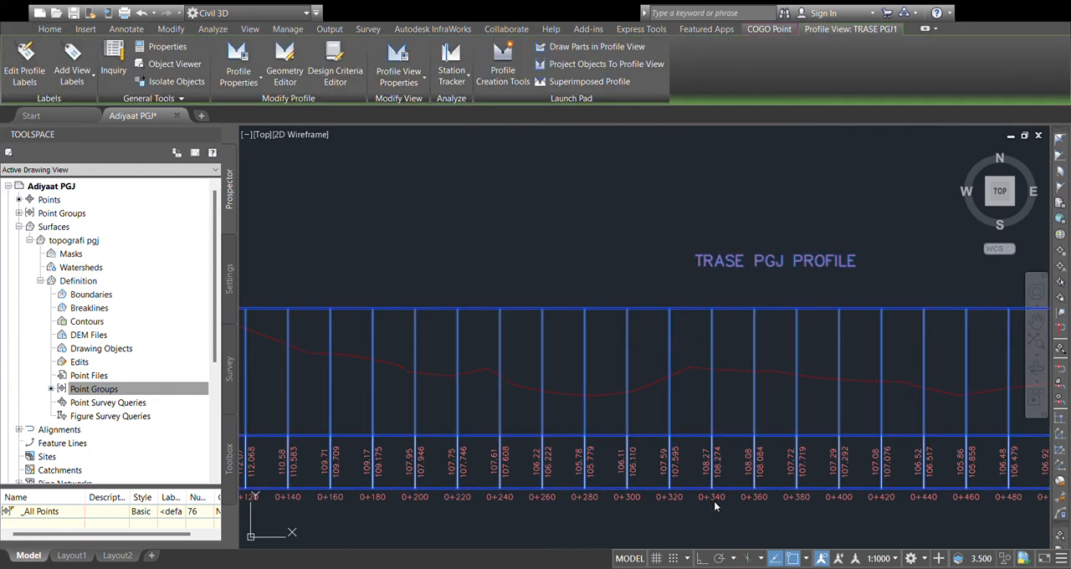
{"action": "key", "text": "Escape"}
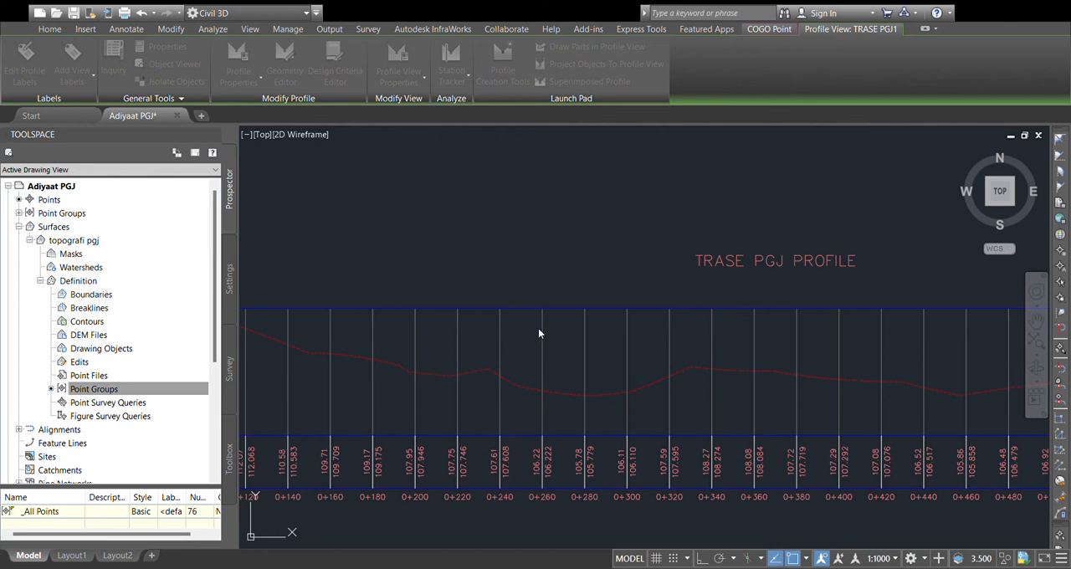
{"action": "left_click", "coordinate": [684, 439]}
{"action": "left_click", "coordinate": [568, 441]}
{"action": "scroll", "coordinate": [643, 336], "scroll_direction": "down", "scroll_amount": 2}
{"action": "middle_click_drag", "start_coordinate": [672, 344], "coordinate": [594, 359]}
{"action": "scroll", "coordinate": [593, 361], "scroll_direction": "down", "scroll_amount": 2}
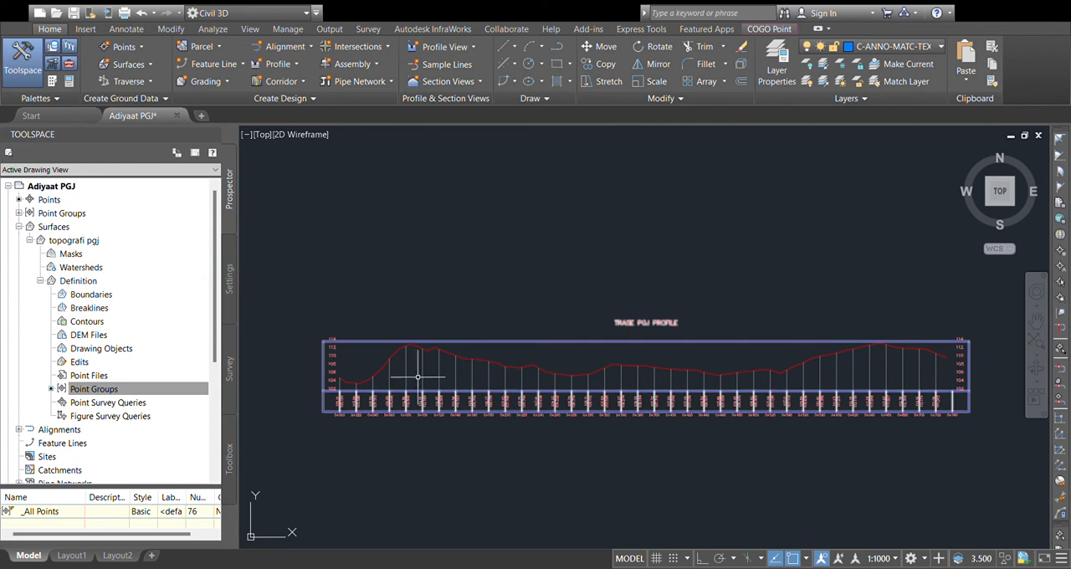
Step: Set the TRASE PGJ profile view's station grid lines and labels to every 25 m and its starting-side elevation axis to 5 m intervals
{"action": "scroll", "coordinate": [351, 373], "scroll_direction": "up", "scroll_amount": 2}
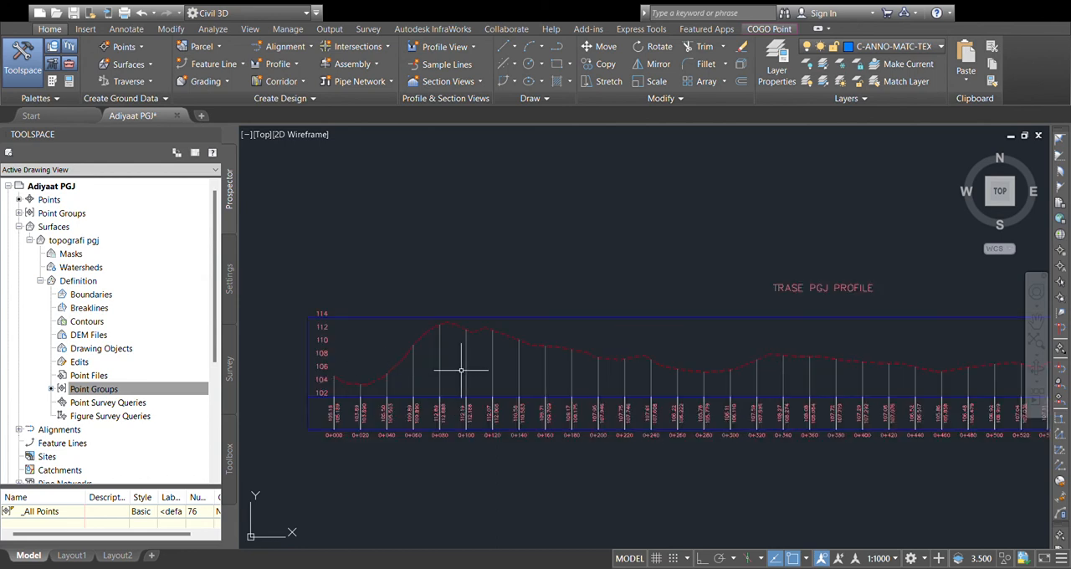
{"action": "scroll", "coordinate": [312, 352], "scroll_direction": "up", "scroll_amount": 2}
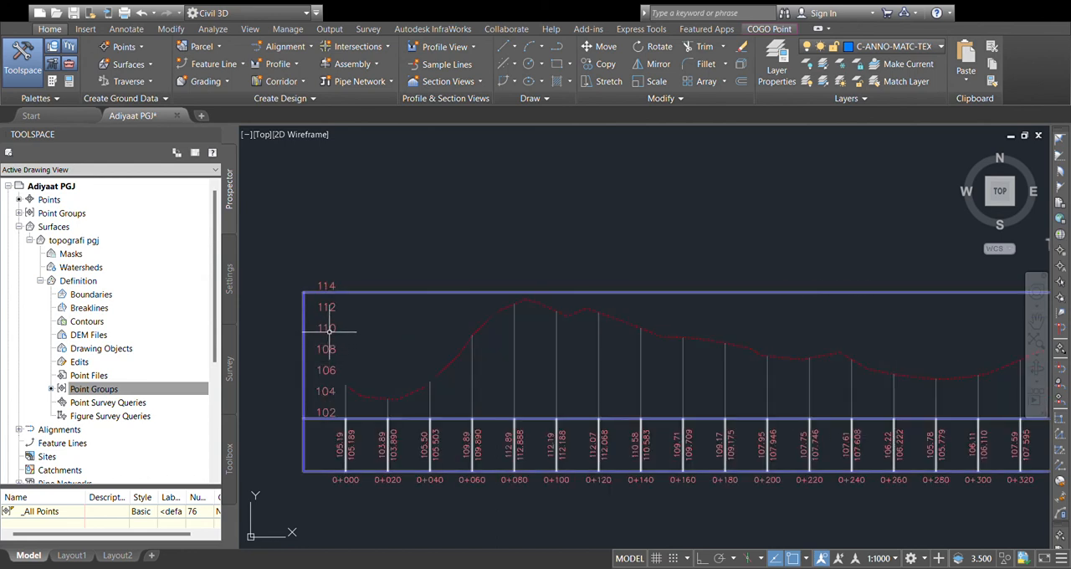
{"action": "left_click", "coordinate": [552, 376]}
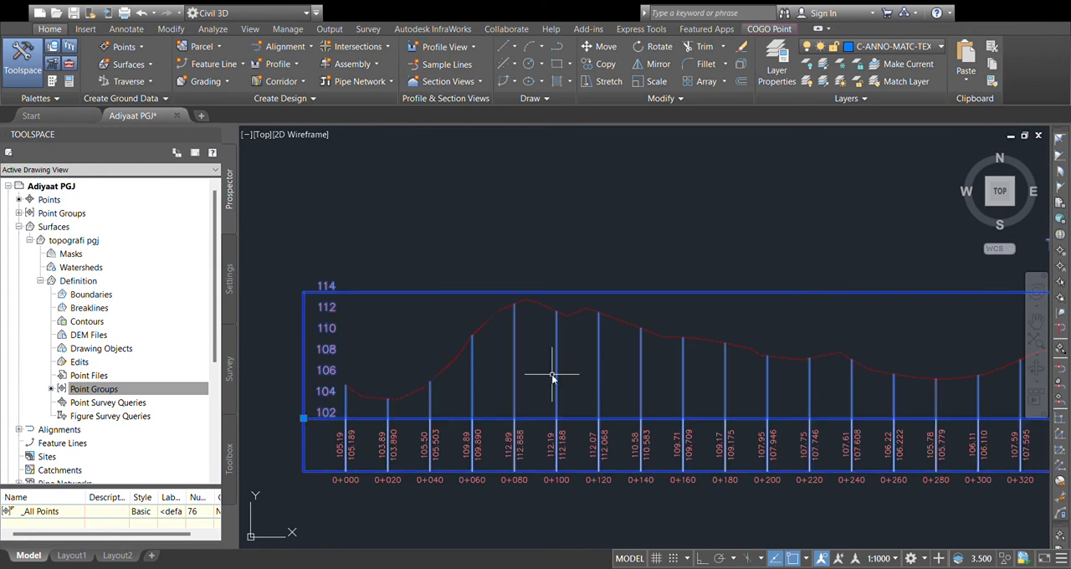
{"action": "left_click", "coordinate": [598, 315]}
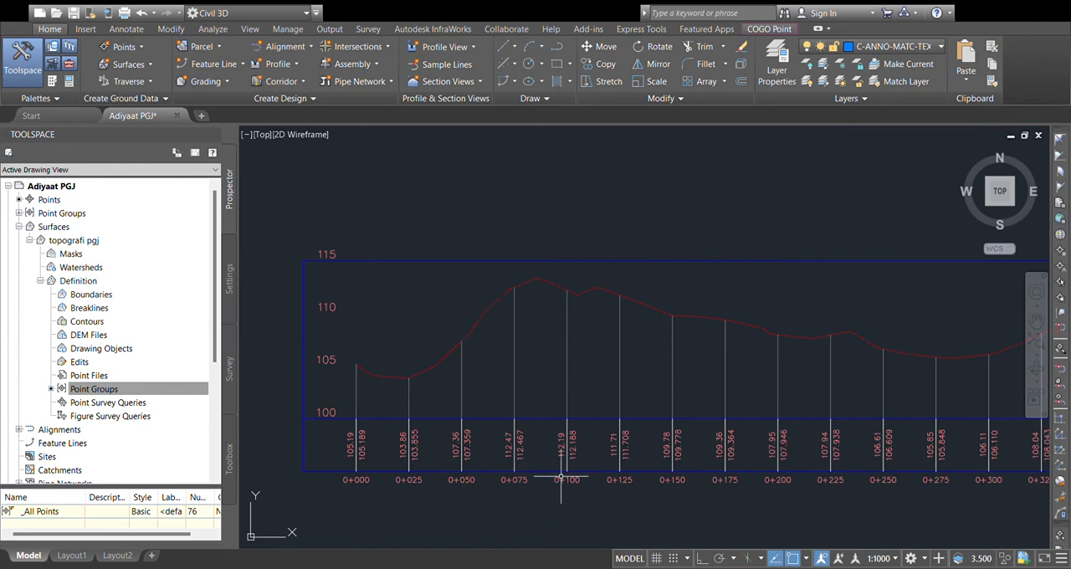
{"action": "scroll", "coordinate": [557, 419], "scroll_direction": "down", "scroll_amount": 1}
{"action": "scroll", "coordinate": [572, 381], "scroll_direction": "up", "scroll_amount": 2}
{"action": "scroll", "coordinate": [603, 389], "scroll_direction": "up", "scroll_amount": 2}
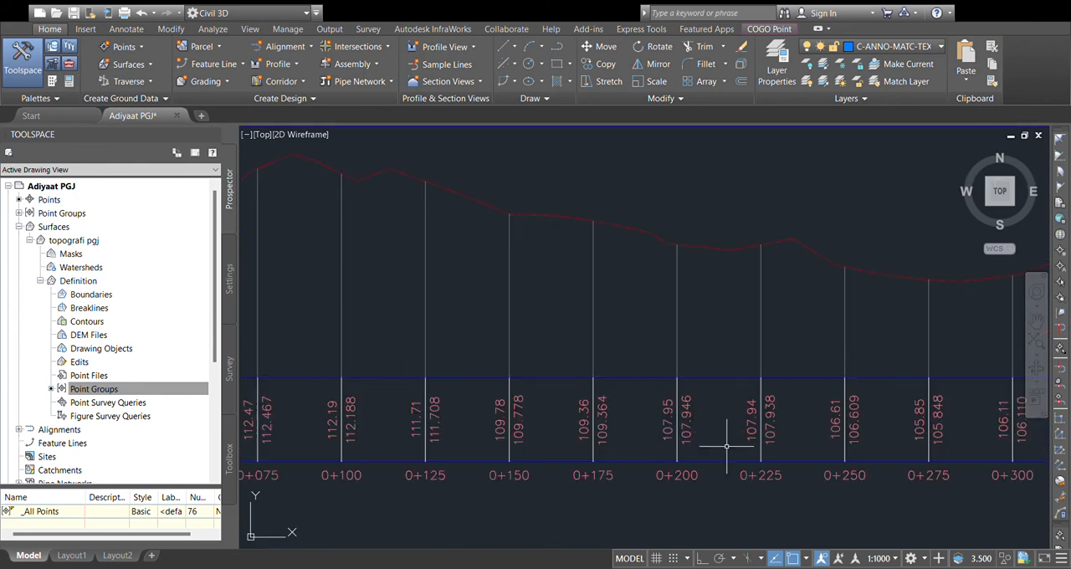
{"action": "scroll", "coordinate": [728, 444], "scroll_direction": "down", "scroll_amount": 4}
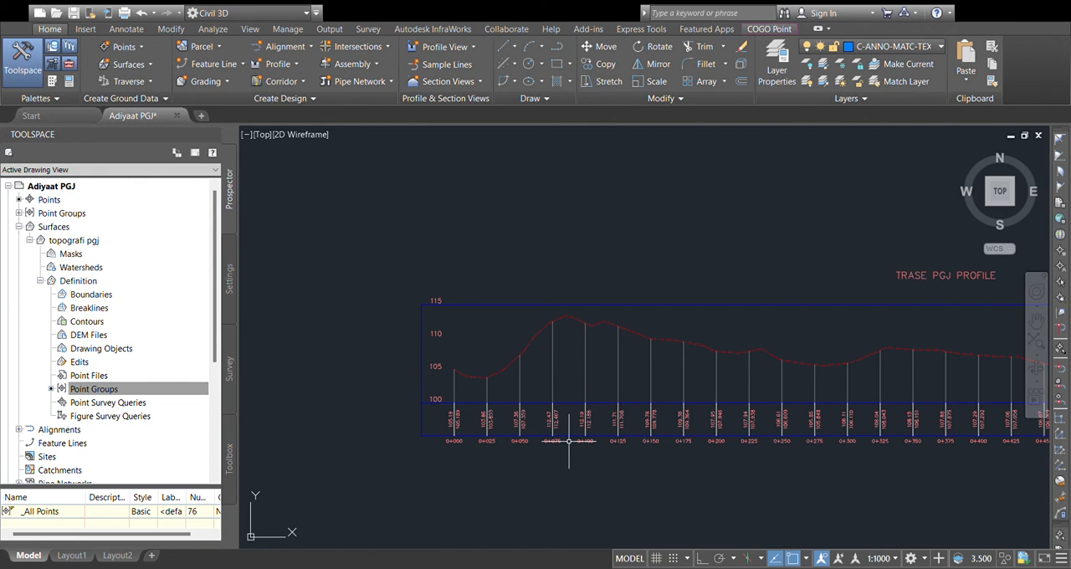
Step: Start a layout profile in the TRASE PGJ profile view, drawing the first tangent from elevation 105 near station 0+000 to the ground line at 0+150
{"action": "scroll", "coordinate": [744, 365], "scroll_direction": "down", "scroll_amount": 4}
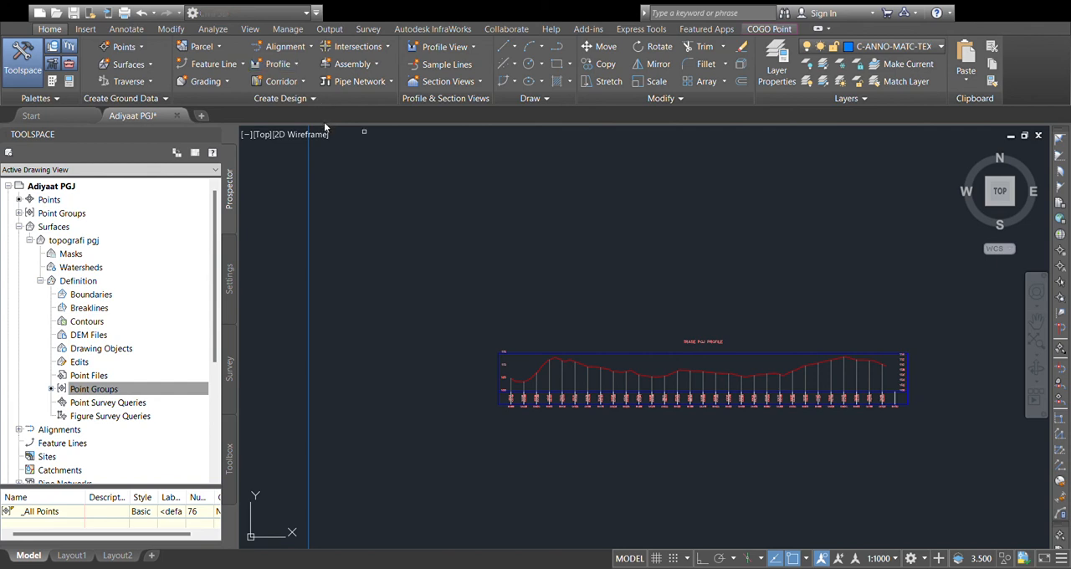
{"action": "scroll", "coordinate": [573, 368], "scroll_direction": "up", "scroll_amount": 3}
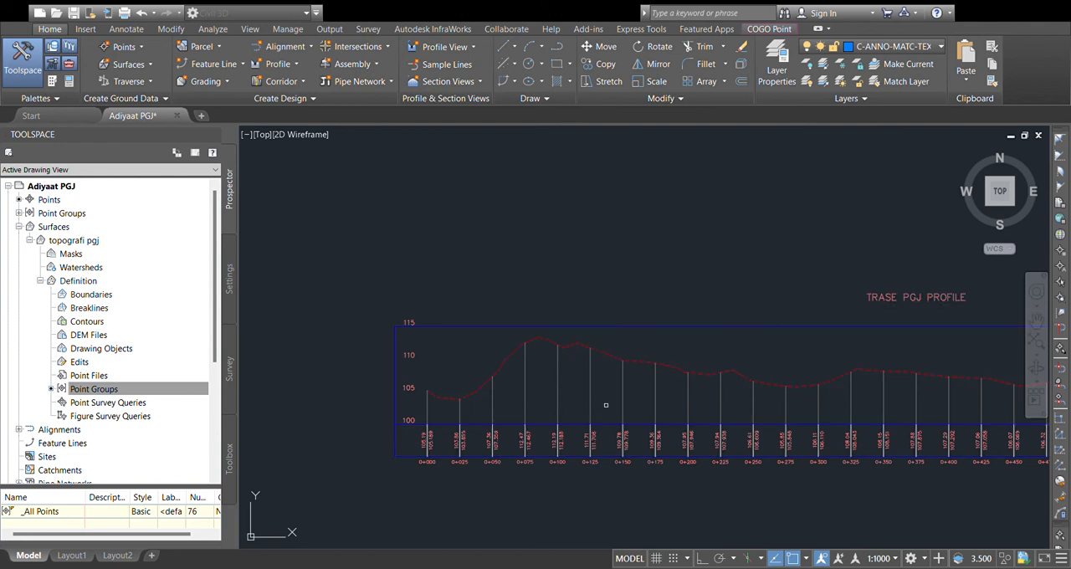
{"action": "double_click", "coordinate": [591, 395]}
{"action": "scroll", "coordinate": [429, 399], "scroll_direction": "up", "scroll_amount": 2}
{"action": "scroll", "coordinate": [430, 399], "scroll_direction": "up", "scroll_amount": 2}
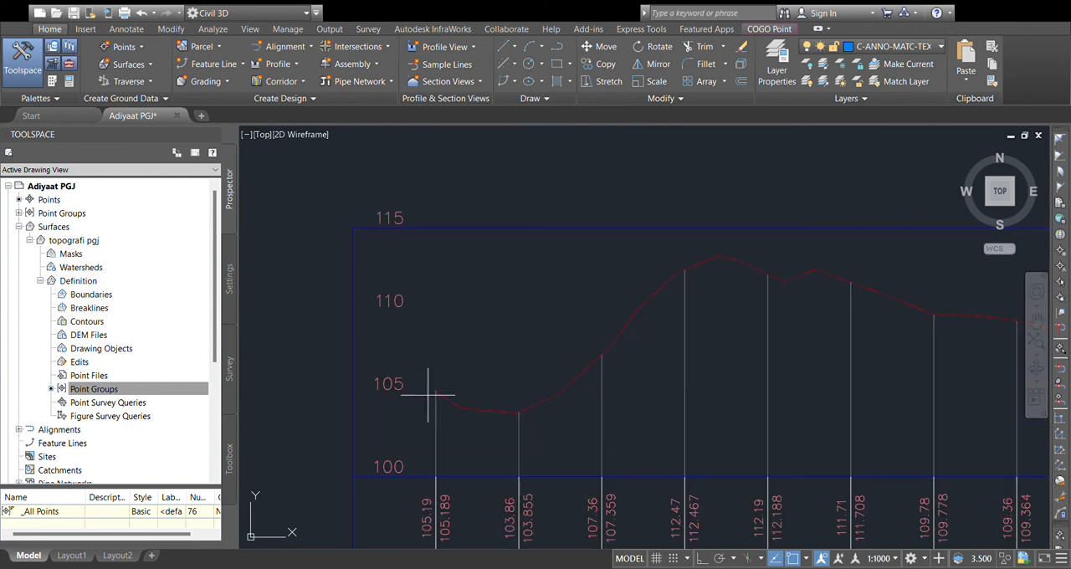
{"action": "scroll", "coordinate": [438, 393], "scroll_direction": "down", "scroll_amount": 3}
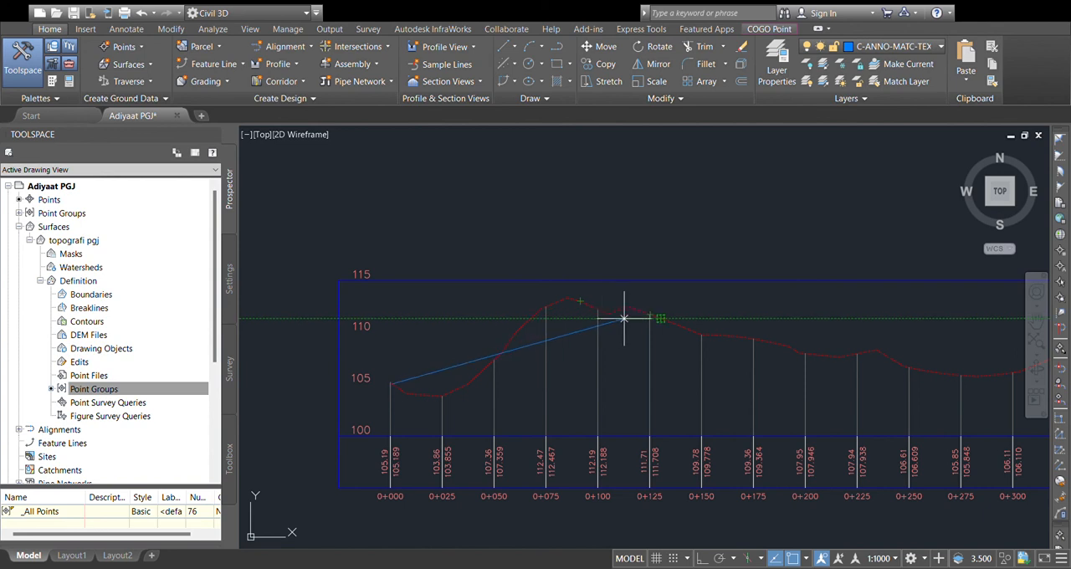
{"action": "scroll", "coordinate": [635, 315], "scroll_direction": "down", "scroll_amount": 2}
{"action": "middle_click_drag", "start_coordinate": [632, 317], "coordinate": [559, 319]}
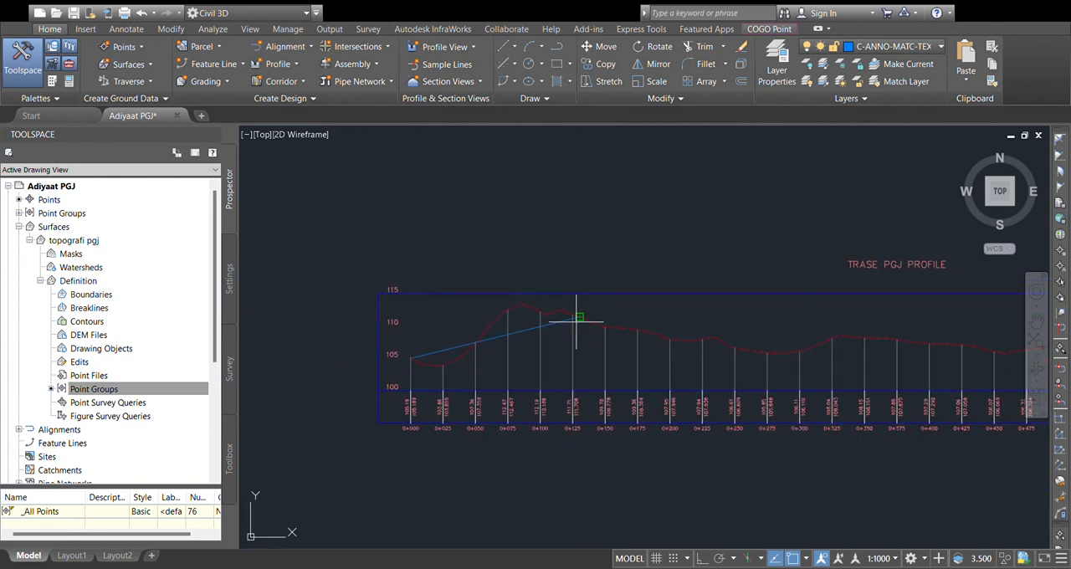
{"action": "scroll", "coordinate": [579, 327], "scroll_direction": "up", "scroll_amount": 4}
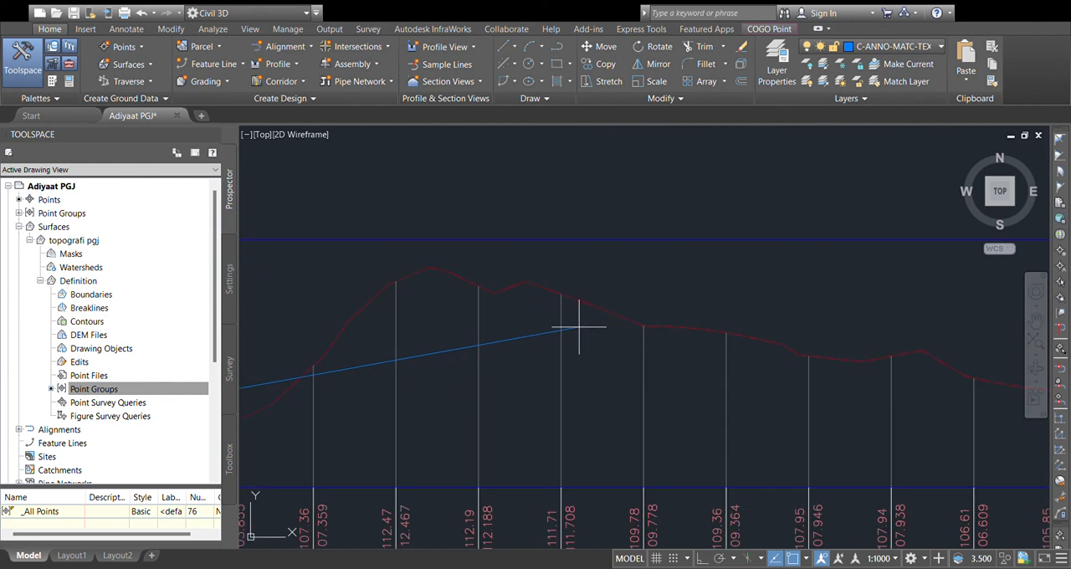
{"action": "left_click", "coordinate": [643, 325]}
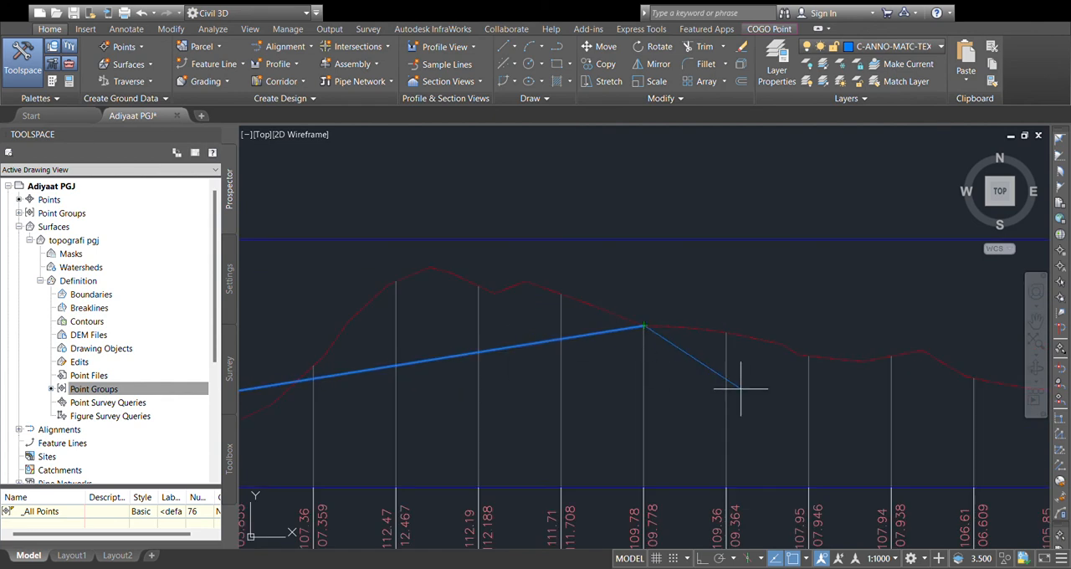
Step: Continue the design profile's tangents through stations 0+300 and about 0+547, finishing at the end of the ground line
{"action": "scroll", "coordinate": [742, 383], "scroll_direction": "down", "scroll_amount": 2}
{"action": "left_click", "coordinate": [724, 341]}
{"action": "middle_click_drag", "start_coordinate": [844, 323], "coordinate": [534, 321]}
{"action": "scroll", "coordinate": [534, 321], "scroll_direction": "down", "scroll_amount": 3}
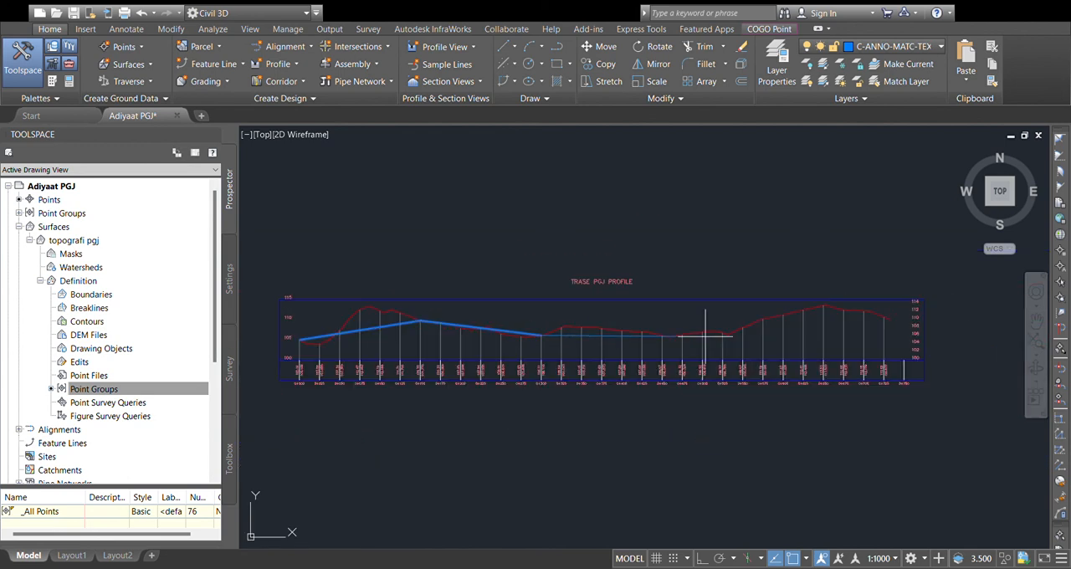
{"action": "scroll", "coordinate": [728, 352], "scroll_direction": "up", "scroll_amount": 2}
{"action": "left_click", "coordinate": [746, 324]}
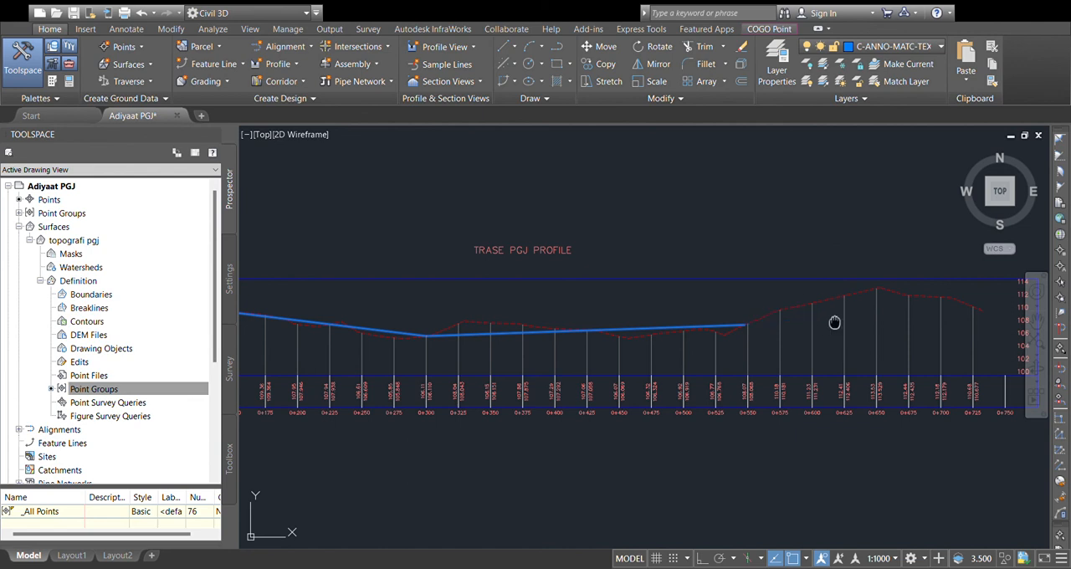
{"action": "middle_click_drag", "start_coordinate": [882, 328], "coordinate": [761, 342]}
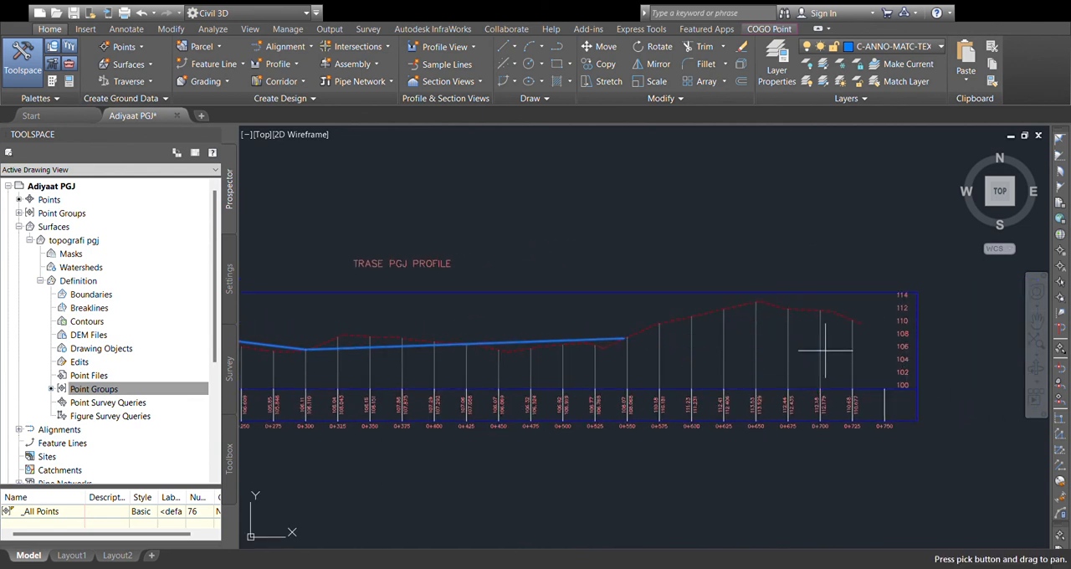
{"action": "scroll", "coordinate": [870, 338], "scroll_direction": "up", "scroll_amount": 4}
{"action": "left_click", "coordinate": [874, 313]}
{"action": "key", "text": "Return"}
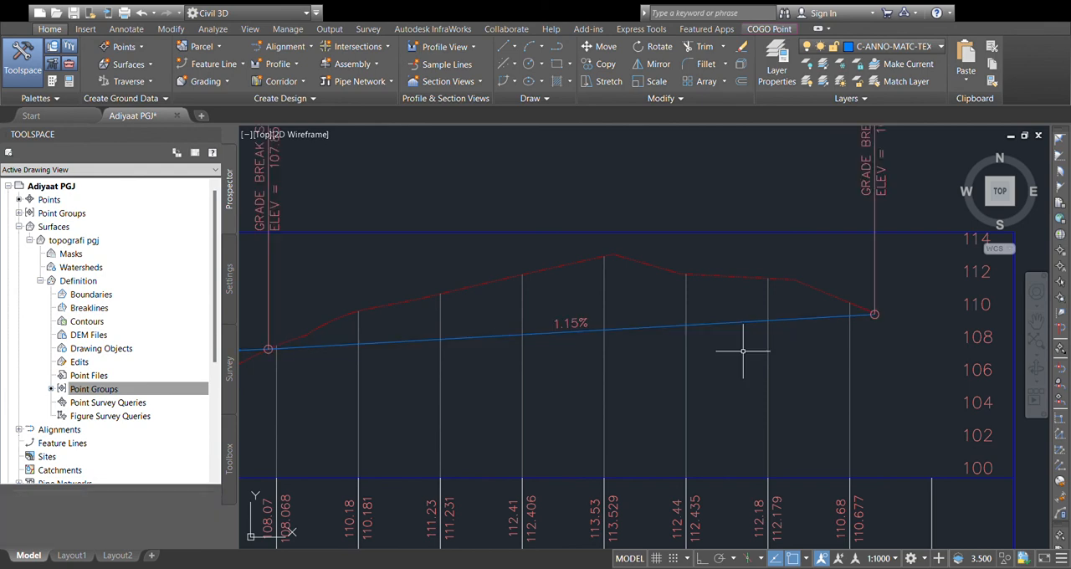
Step: Examine the grades and grade break labels along the whole design profile in the TRASE PGJ profile view
{"action": "scroll", "coordinate": [743, 352], "scroll_direction": "down", "scroll_amount": 4}
{"action": "middle_click_drag", "start_coordinate": [636, 325], "coordinate": [669, 307]}
{"action": "scroll", "coordinate": [369, 345], "scroll_direction": "down", "scroll_amount": 2}
{"action": "mouse_move", "coordinate": [326, 347]}
{"action": "middle_mouse_down"}
{"action": "mouse_move", "coordinate": [455, 335]}
{"action": "mouse_move", "coordinate": [766, 342]}
{"action": "mouse_move", "coordinate": [561, 357]}
{"action": "middle_mouse_up"}
{"action": "scroll", "coordinate": [766, 342], "scroll_direction": "down", "scroll_amount": 2}
{"action": "scroll", "coordinate": [586, 354], "scroll_direction": "up", "scroll_amount": 8}
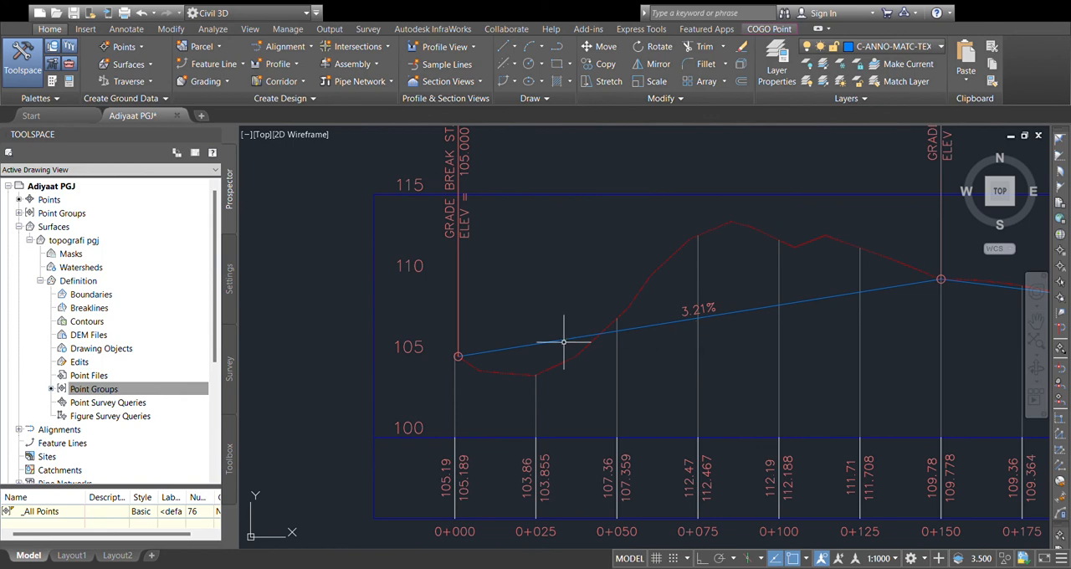
{"action": "middle_click_drag", "start_coordinate": [889, 306], "coordinate": [494, 337]}
{"action": "scroll", "coordinate": [503, 342], "scroll_direction": "down", "scroll_amount": 4}
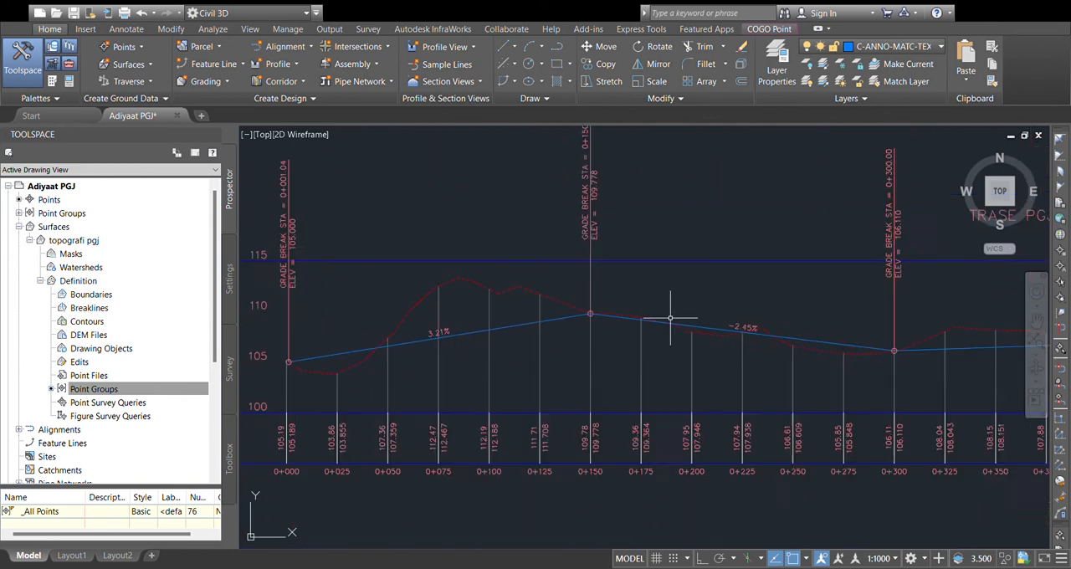
{"action": "scroll", "coordinate": [691, 336], "scroll_direction": "up", "scroll_amount": 4}
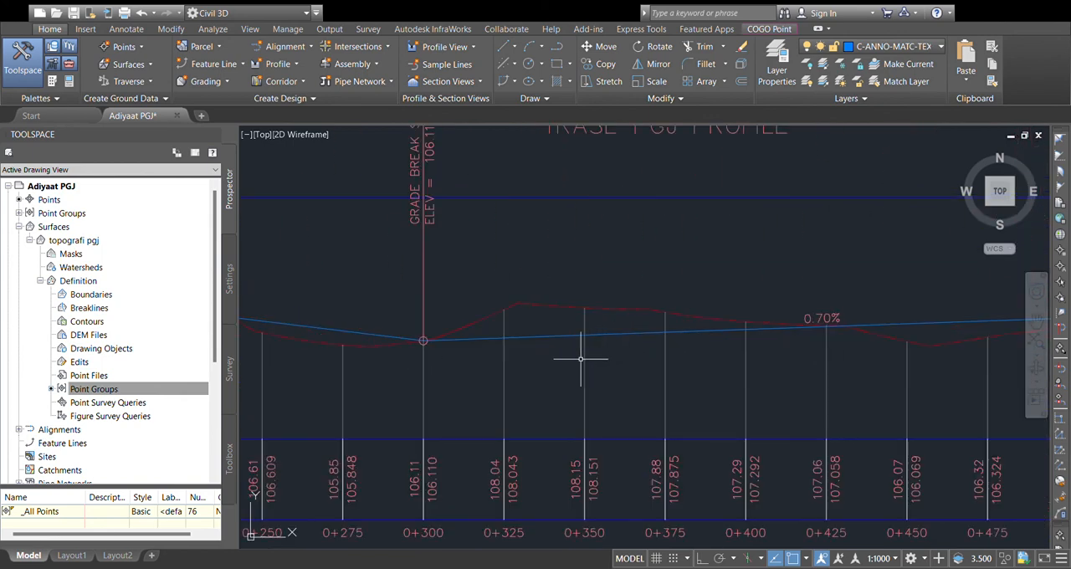
{"action": "scroll", "coordinate": [645, 354], "scroll_direction": "down", "scroll_amount": 2}
{"action": "middle_click_drag", "start_coordinate": [416, 351], "coordinate": [446, 348]}
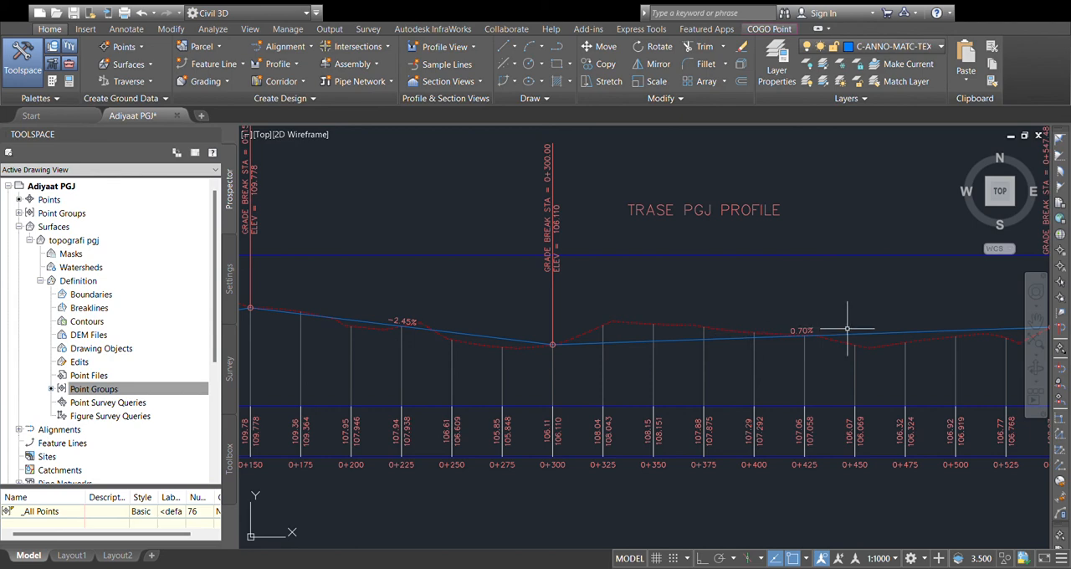
{"action": "scroll", "coordinate": [789, 328], "scroll_direction": "up", "scroll_amount": 2}
{"action": "scroll", "coordinate": [723, 335], "scroll_direction": "down", "scroll_amount": 3}
{"action": "middle_click_drag", "start_coordinate": [723, 335], "coordinate": [639, 342]}
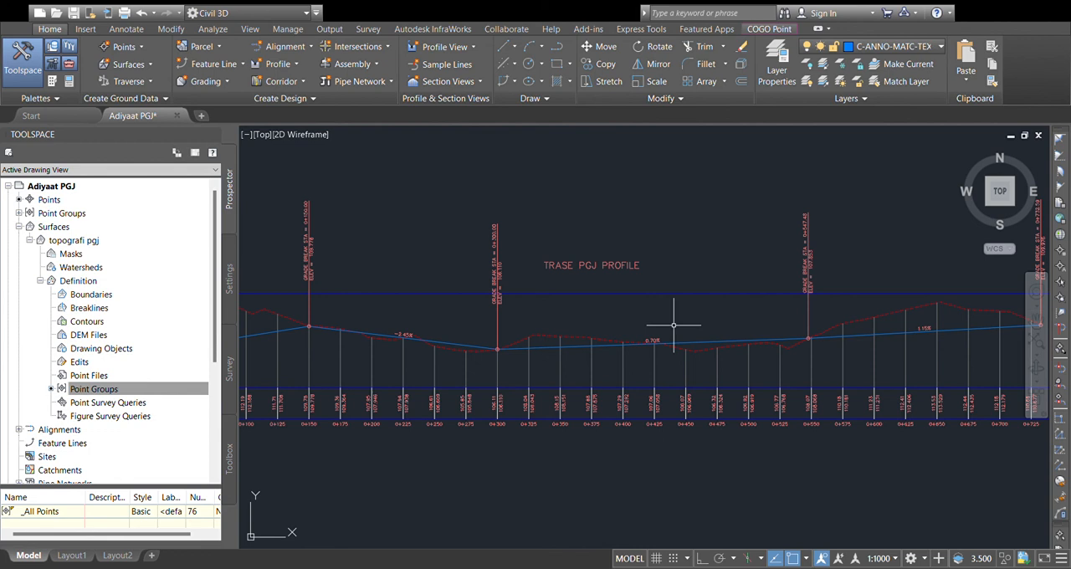
{"action": "scroll", "coordinate": [673, 325], "scroll_direction": "down", "scroll_amount": 3}
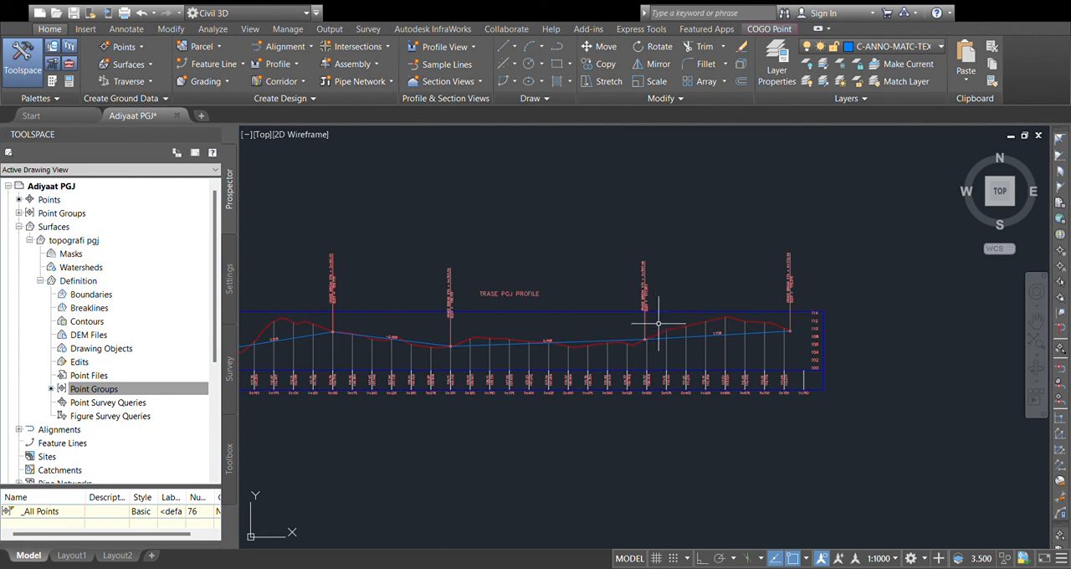
{"action": "scroll", "coordinate": [706, 333], "scroll_direction": "up", "scroll_amount": 2}
{"action": "scroll", "coordinate": [658, 326], "scroll_direction": "down", "scroll_amount": 5}
{"action": "middle_click_drag", "start_coordinate": [546, 374], "coordinate": [788, 370]}
{"action": "scroll", "coordinate": [646, 370], "scroll_direction": "down", "scroll_amount": 2}
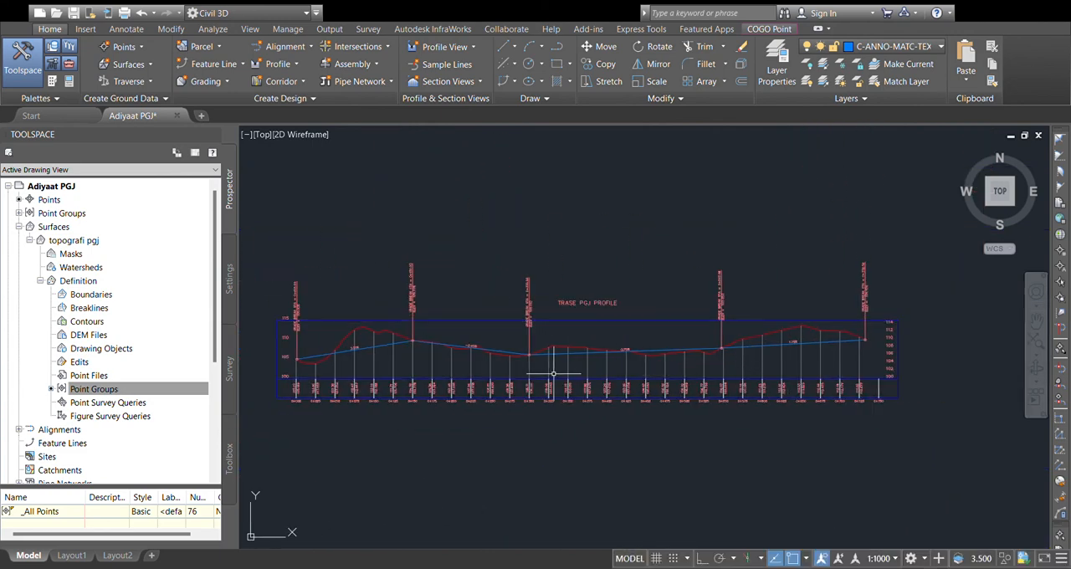
{"action": "scroll", "coordinate": [525, 372], "scroll_direction": "up", "scroll_amount": 2}
{"action": "left_click_drag", "start_coordinate": [574, 359], "coordinate": [516, 373]}
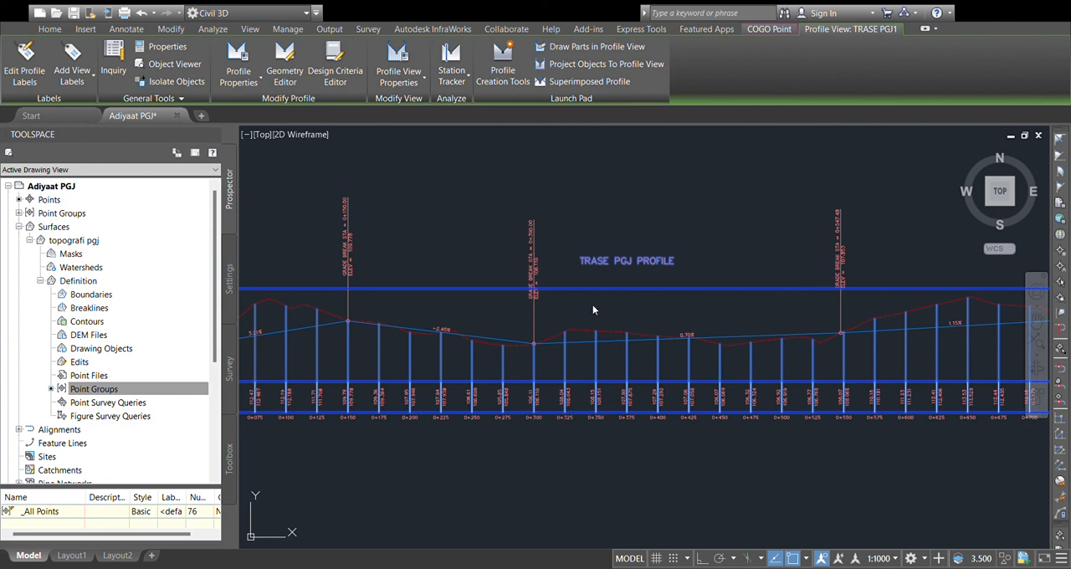
{"action": "key", "text": "Escape"}
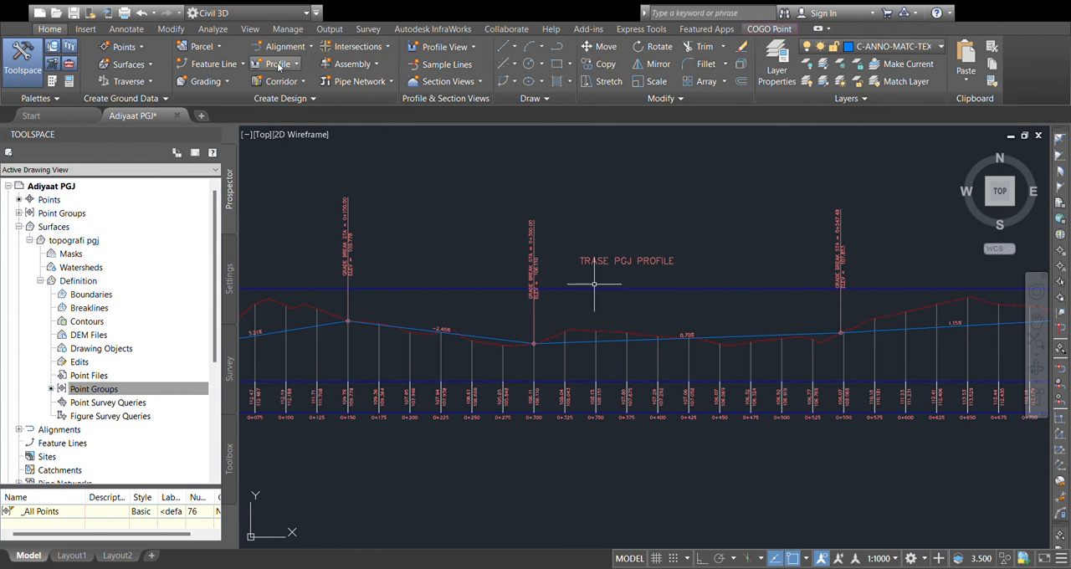
{"action": "left_click", "coordinate": [416, 332]}
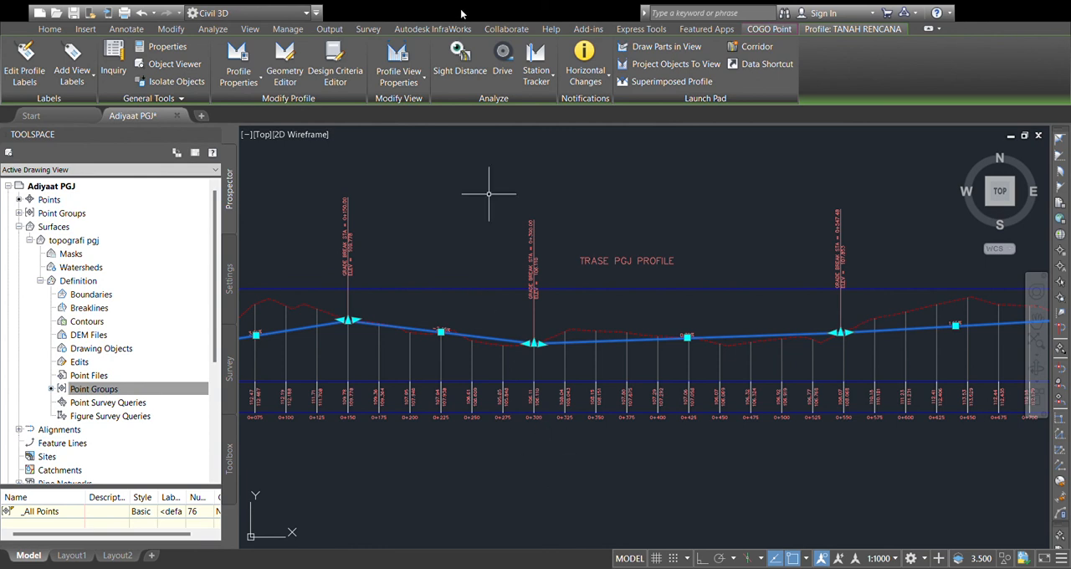
{"action": "key", "text": "Escape"}
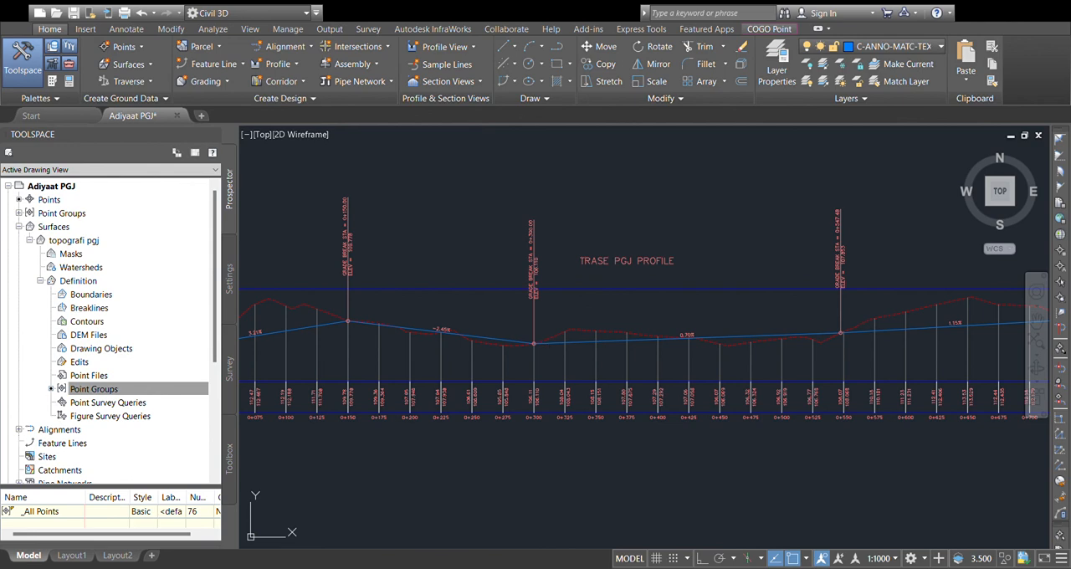
{"action": "left_click", "coordinate": [542, 341]}
{"action": "key", "text": "Escape"}
{"action": "scroll", "coordinate": [553, 343], "scroll_direction": "up", "scroll_amount": 4}
{"action": "left_click", "coordinate": [565, 343]}
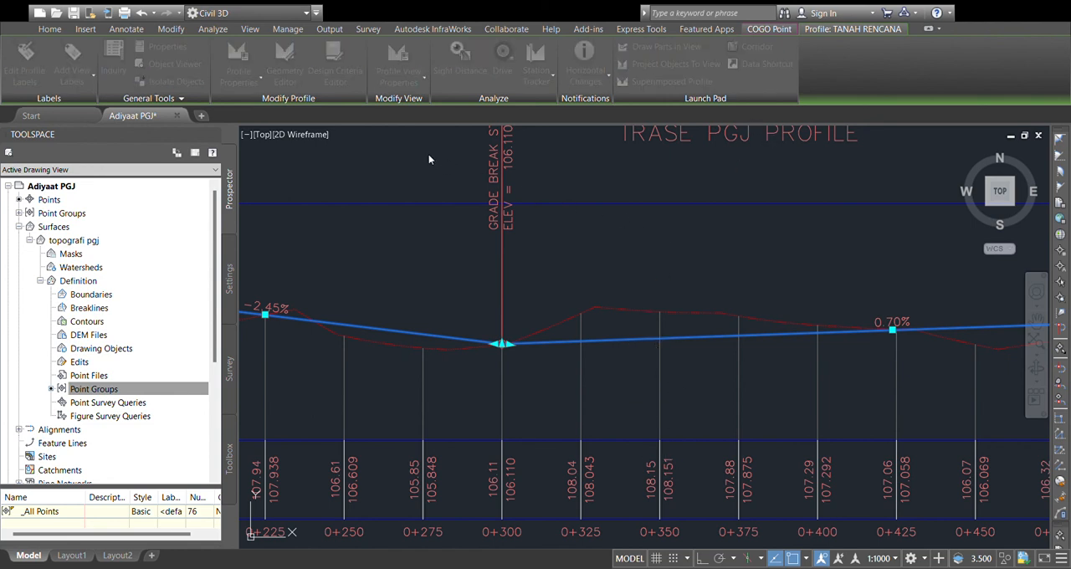
{"action": "key", "text": "Escape"}
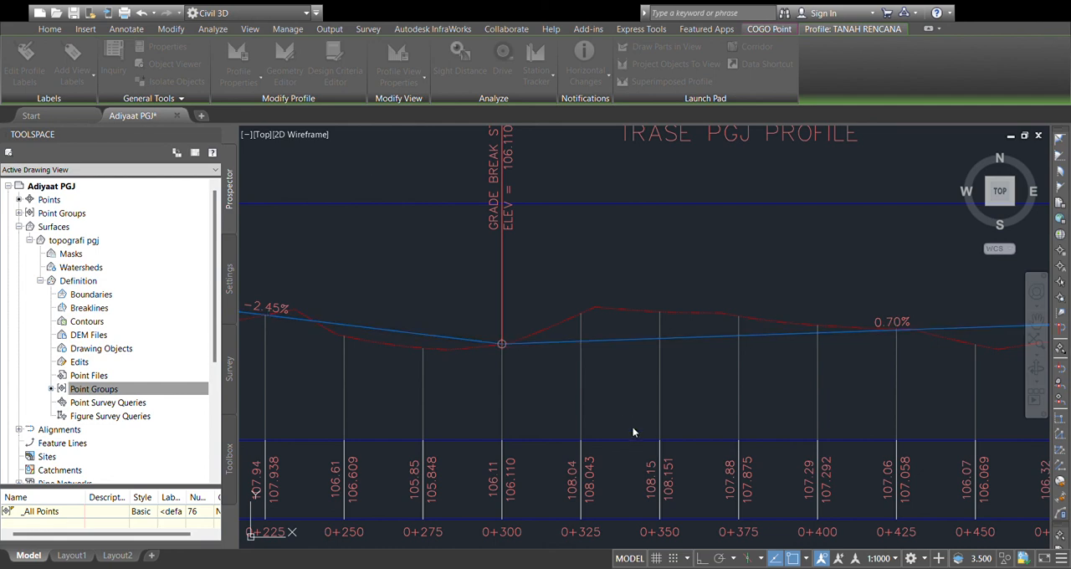
{"action": "left_click", "coordinate": [707, 330]}
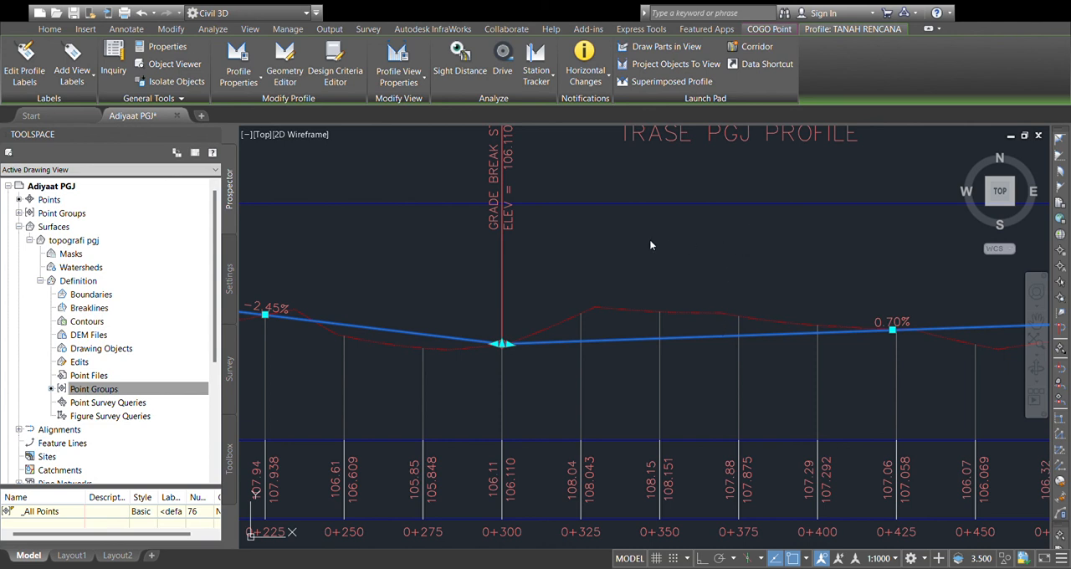
{"action": "key", "text": "Escape"}
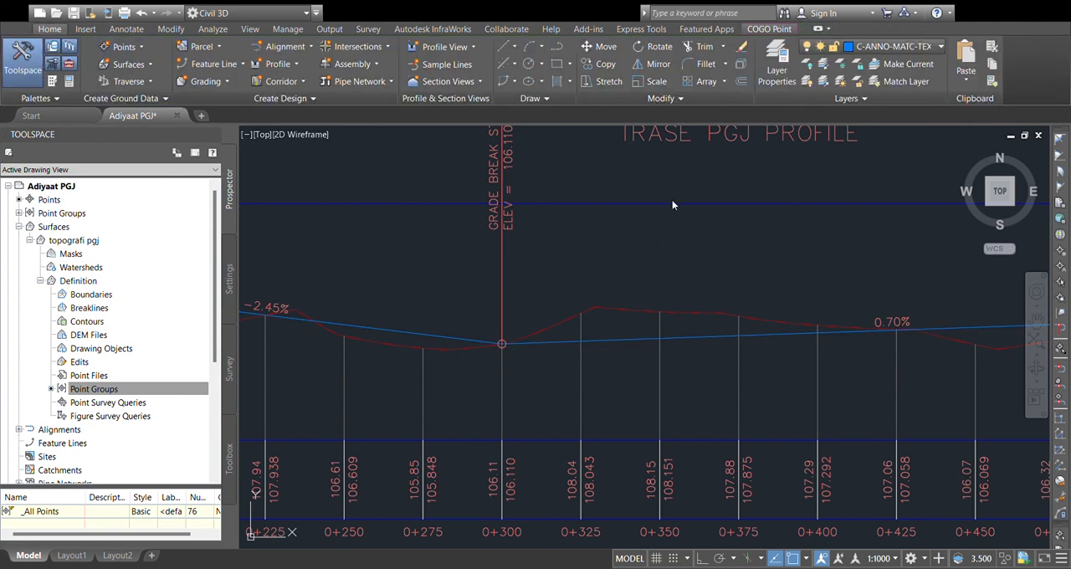
{"action": "scroll", "coordinate": [655, 282], "scroll_direction": "down", "scroll_amount": 5}
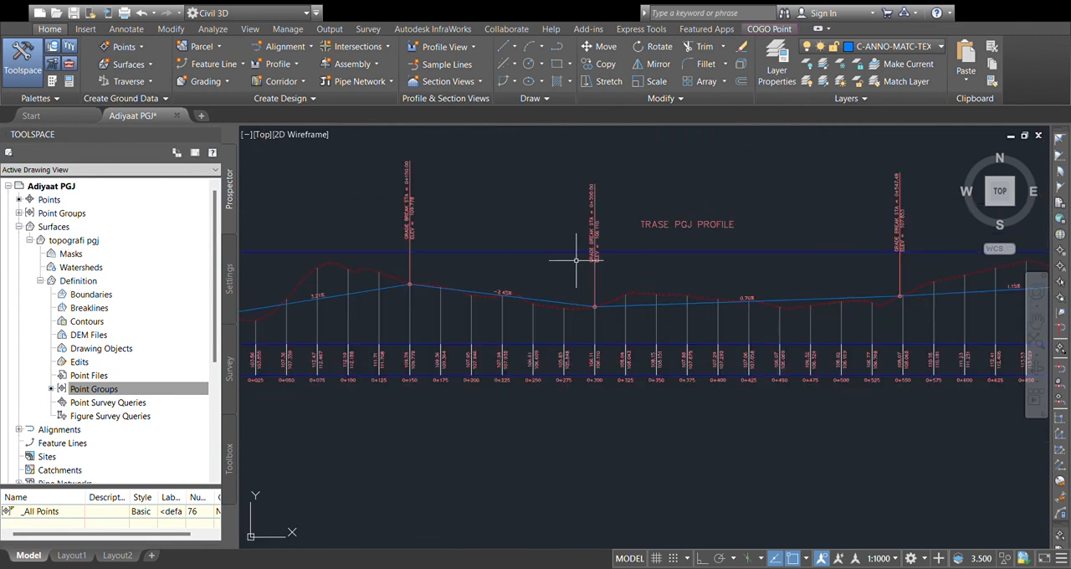
{"action": "middle_click_drag", "start_coordinate": [576, 260], "coordinate": [730, 255]}
{"action": "left_click", "coordinate": [672, 221]}
{"action": "left_click", "coordinate": [646, 266]}
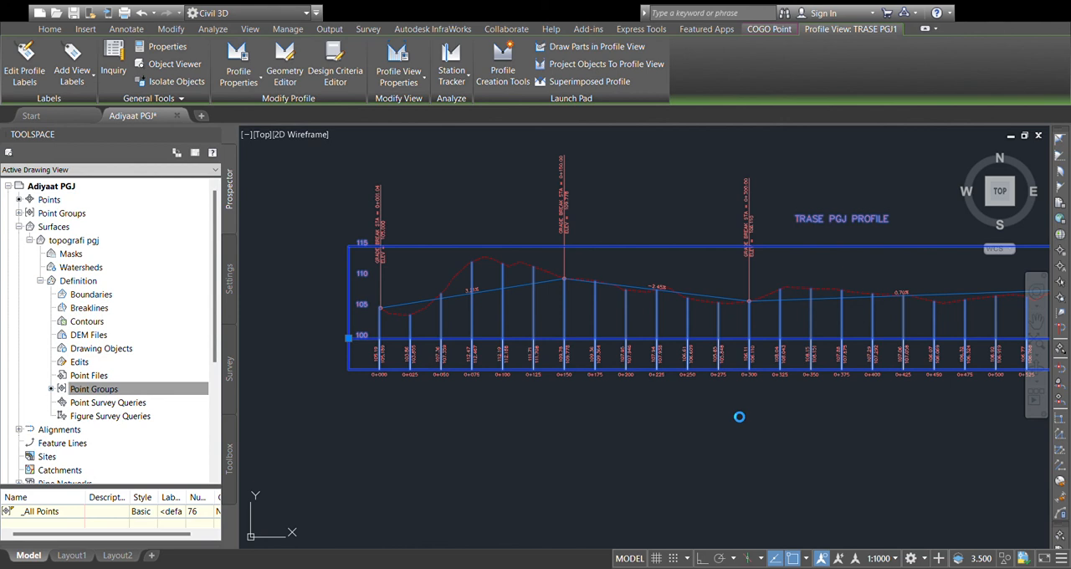
{"action": "key", "text": "Escape"}
{"action": "scroll", "coordinate": [704, 285], "scroll_direction": "down", "scroll_amount": 2}
{"action": "middle_click_drag", "start_coordinate": [705, 291], "coordinate": [627, 320]}
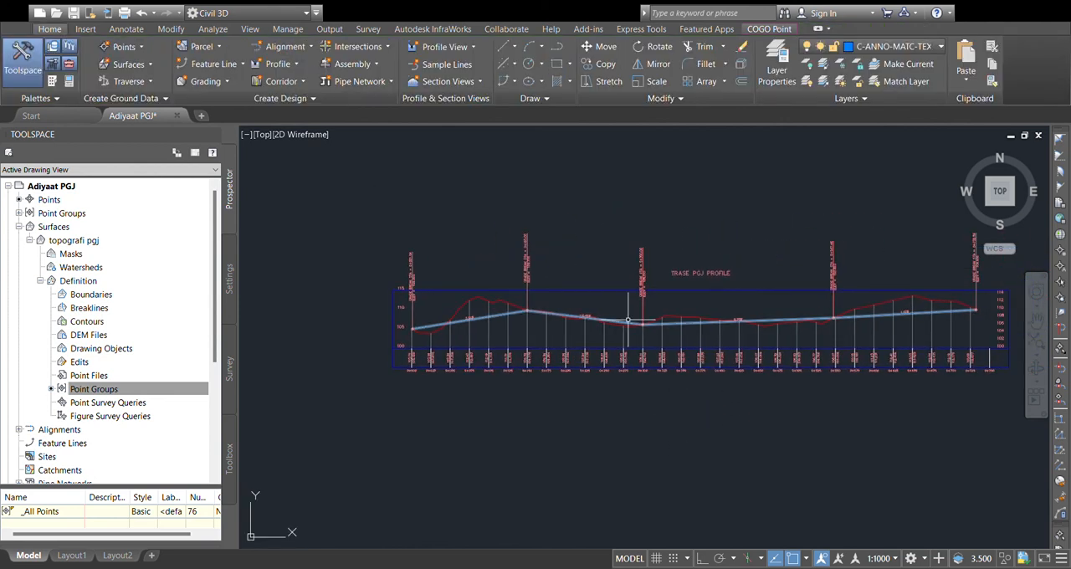
{"action": "scroll", "coordinate": [791, 285], "scroll_direction": "up", "scroll_amount": 2}
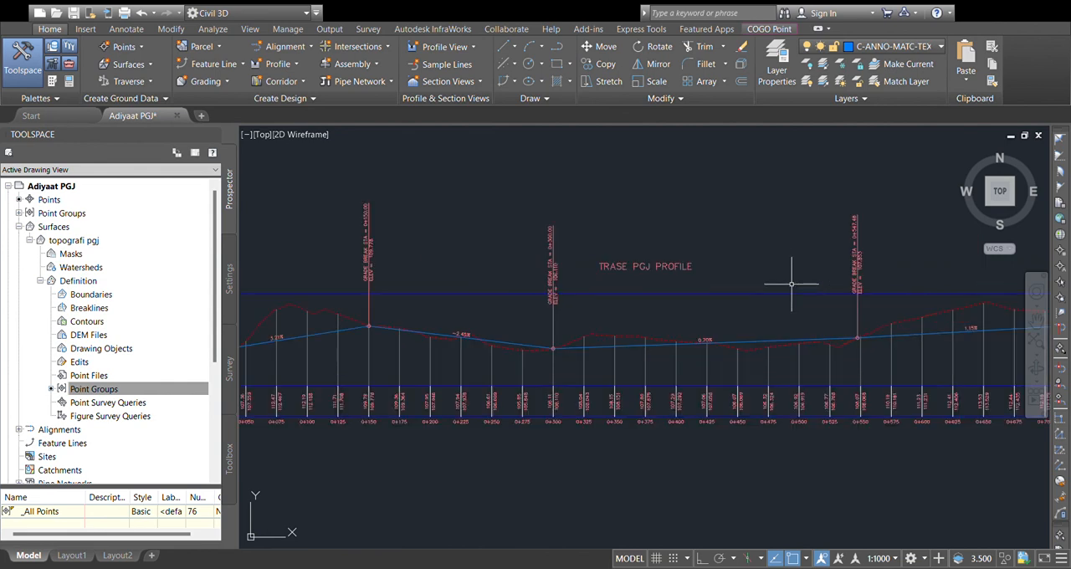
{"action": "left_click", "coordinate": [796, 275]}
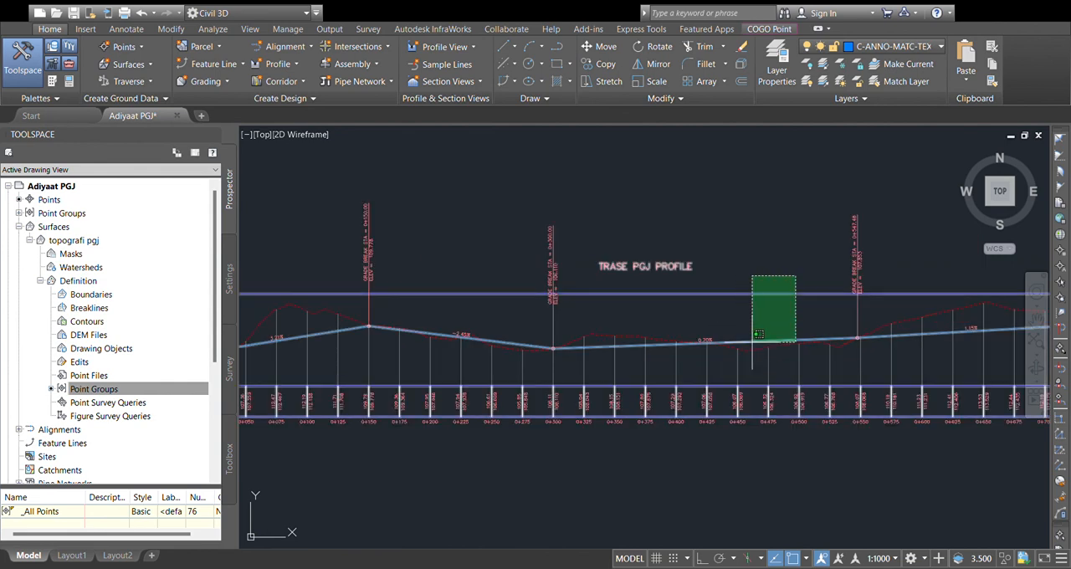
{"action": "left_click", "coordinate": [757, 298]}
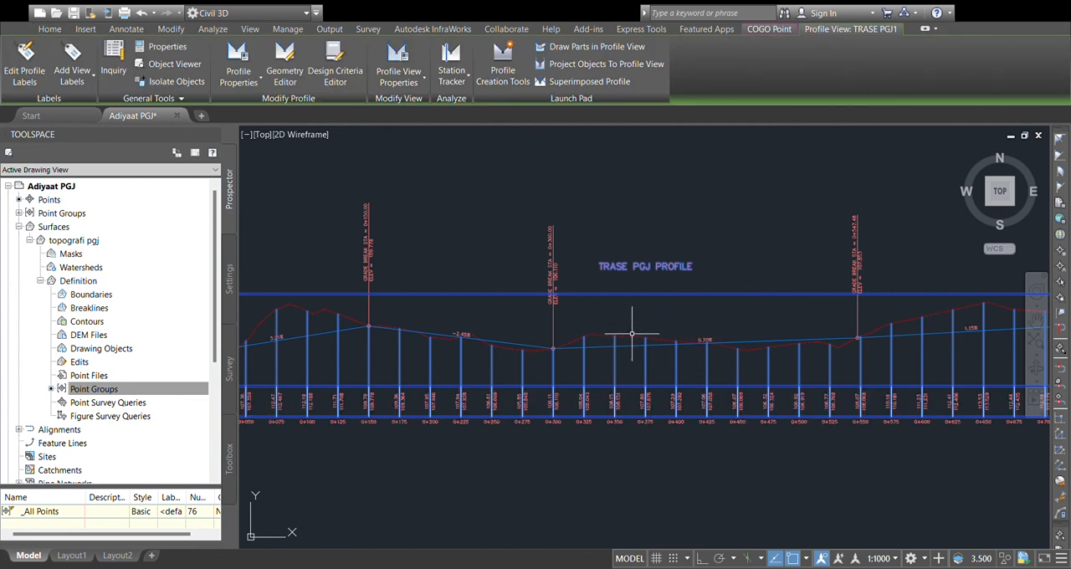
{"action": "key", "text": "Escape"}
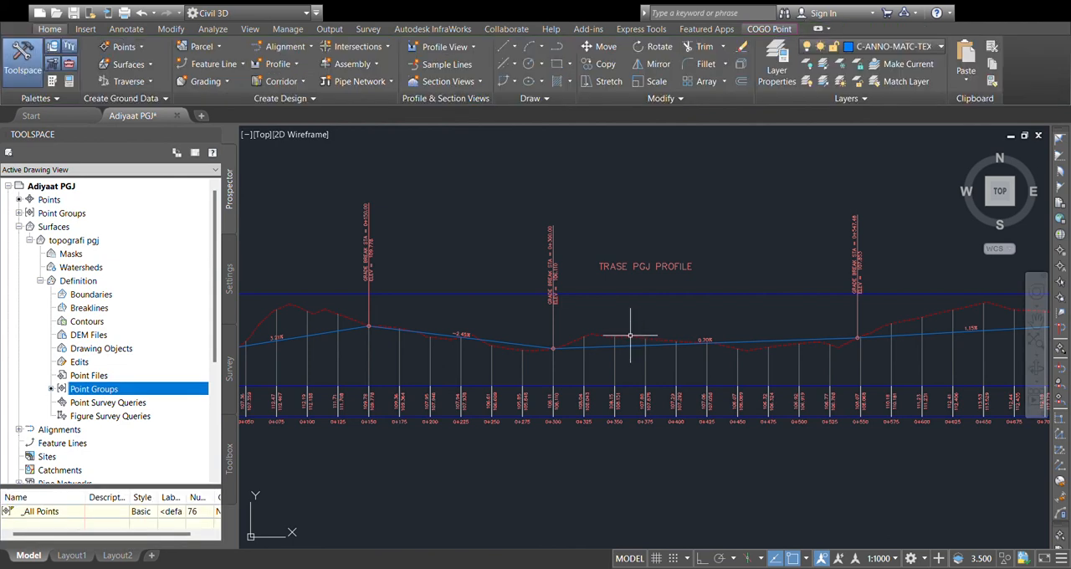
Step: Add cut and fill area hatching between the ground line and the design profile in the TRASE PGJ profile view
{"action": "left_click", "coordinate": [630, 335]}
{"action": "key", "text": "Escape"}
{"action": "left_click", "coordinate": [706, 317]}
{"action": "key", "text": "Escape"}
{"action": "left_click", "coordinate": [752, 301]}
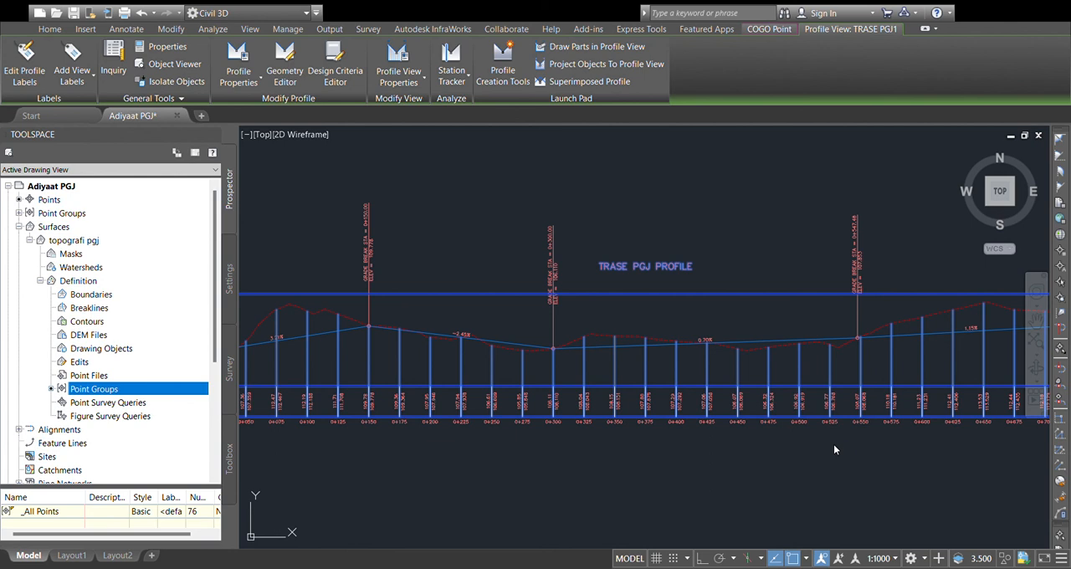
{"action": "key", "text": "Escape"}
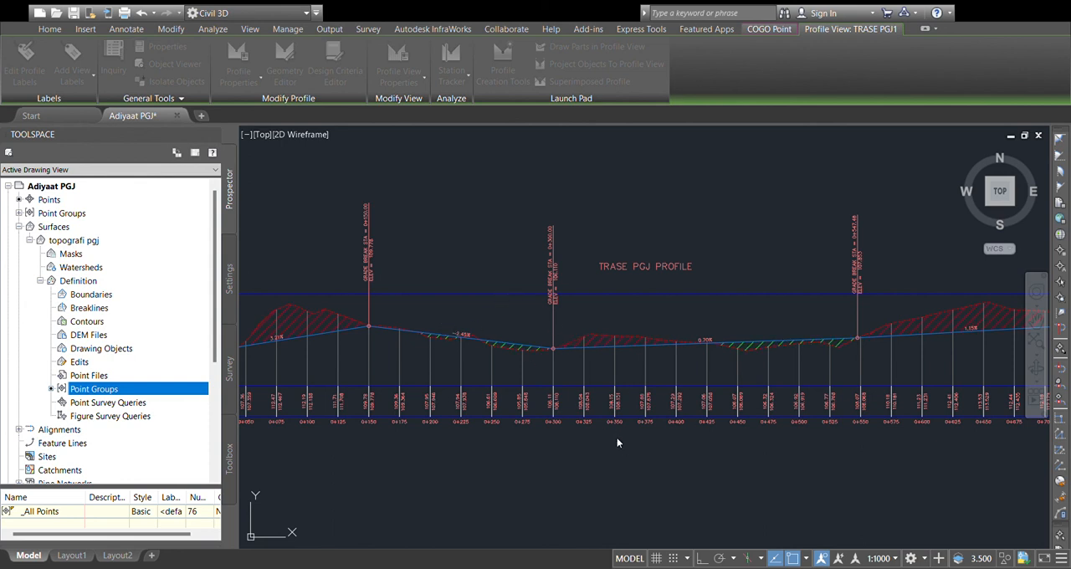
Step: Examine the hatched cut and fill areas along the TRASE PGJ profile view and its layout beside the plan surface and alignment
{"action": "scroll", "coordinate": [697, 411], "scroll_direction": "down", "scroll_amount": 2}
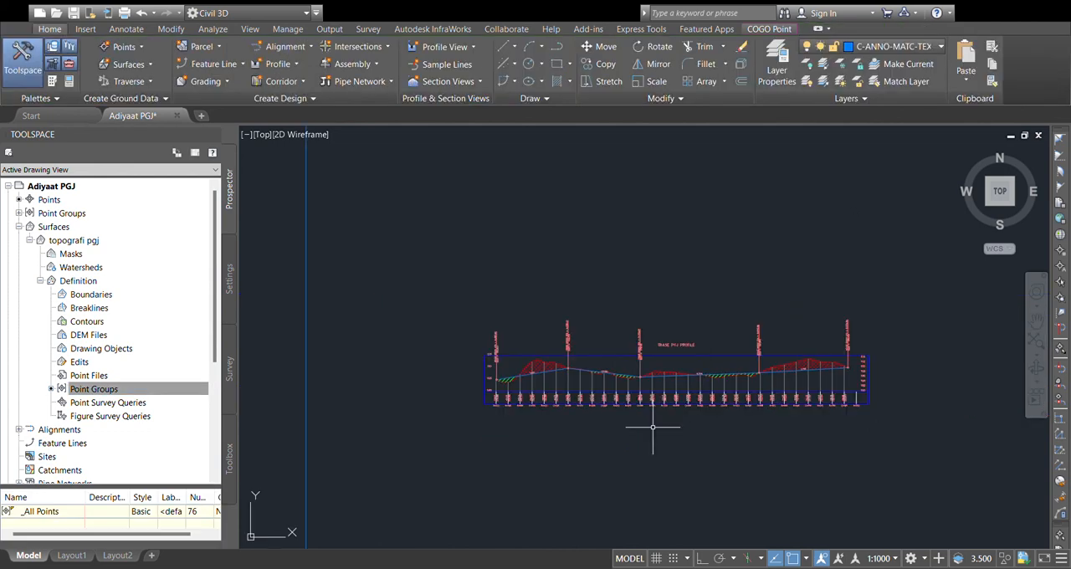
{"action": "scroll", "coordinate": [653, 428], "scroll_direction": "up", "scroll_amount": 1}
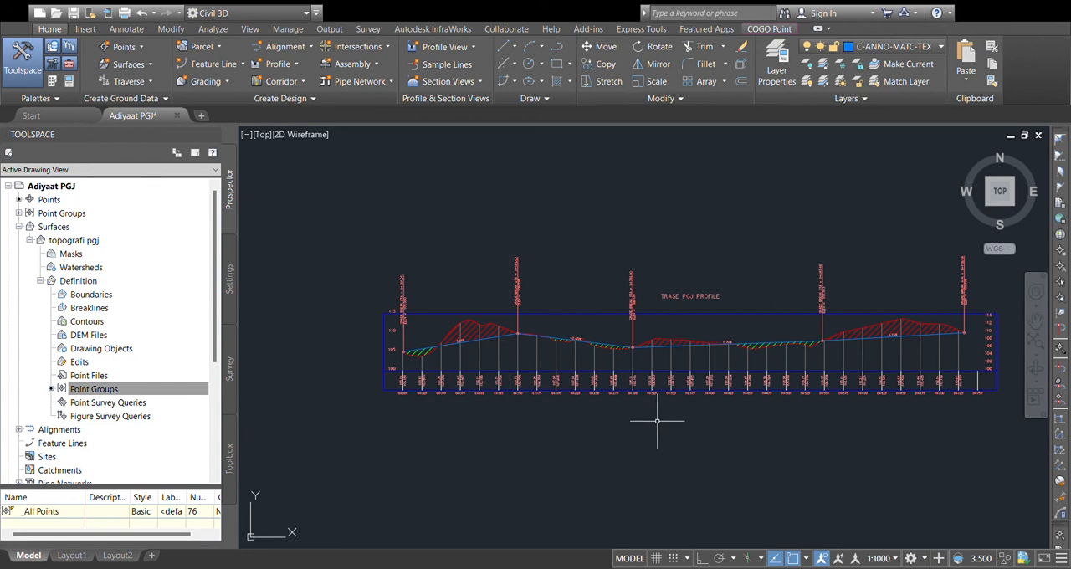
{"action": "scroll", "coordinate": [504, 337], "scroll_direction": "up", "scroll_amount": 4}
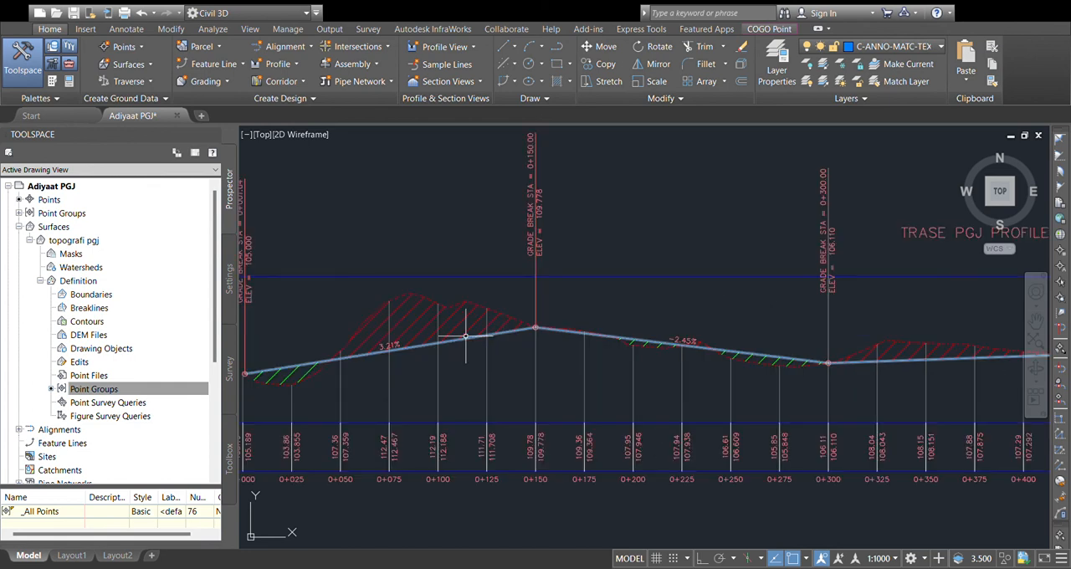
{"action": "scroll", "coordinate": [514, 334], "scroll_direction": "down", "scroll_amount": 3}
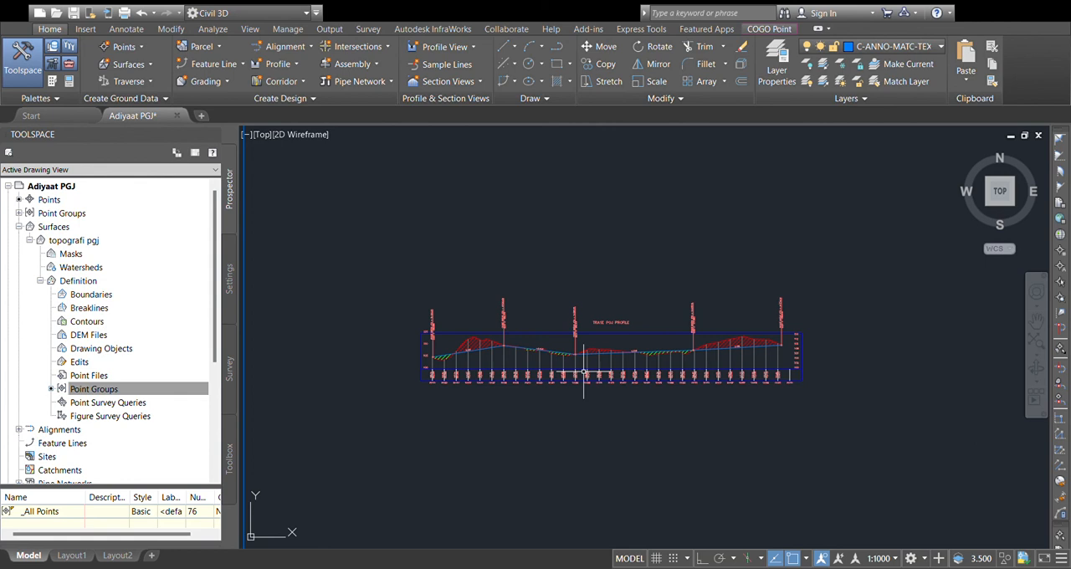
{"action": "scroll", "coordinate": [405, 226], "scroll_direction": "down", "scroll_amount": 3}
{"action": "scroll", "coordinate": [444, 260], "scroll_direction": "up", "scroll_amount": 2}
{"action": "scroll", "coordinate": [444, 260], "scroll_direction": "down", "scroll_amount": 4}
{"action": "middle_click_drag", "start_coordinate": [444, 262], "coordinate": [641, 316]}
{"action": "scroll", "coordinate": [620, 313], "scroll_direction": "up", "scroll_amount": 4}
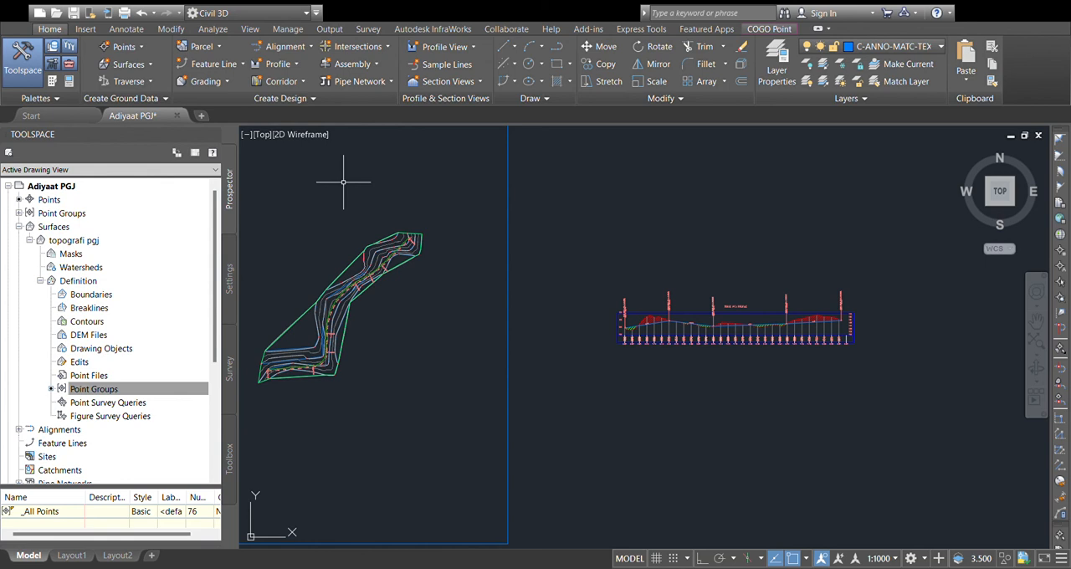
{"action": "scroll", "coordinate": [574, 306], "scroll_direction": "down", "scroll_amount": 5}
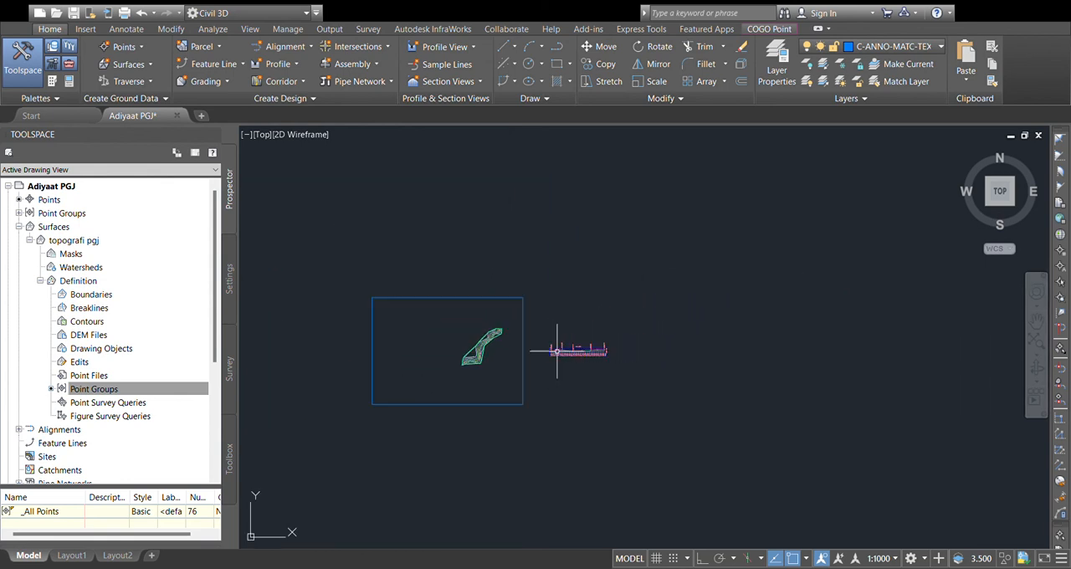
{"action": "scroll", "coordinate": [566, 305], "scroll_direction": "up", "scroll_amount": 6}
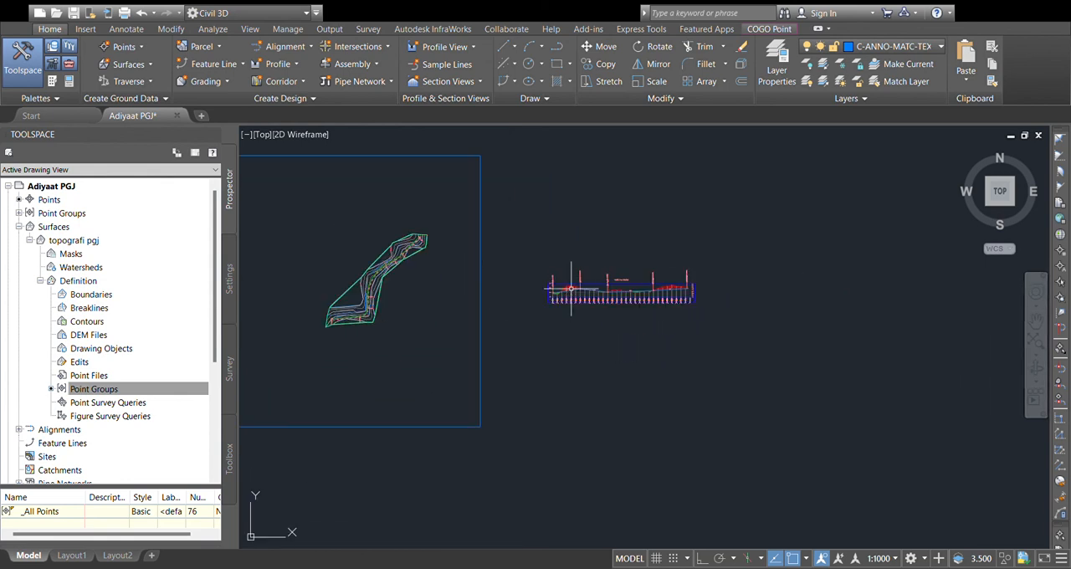